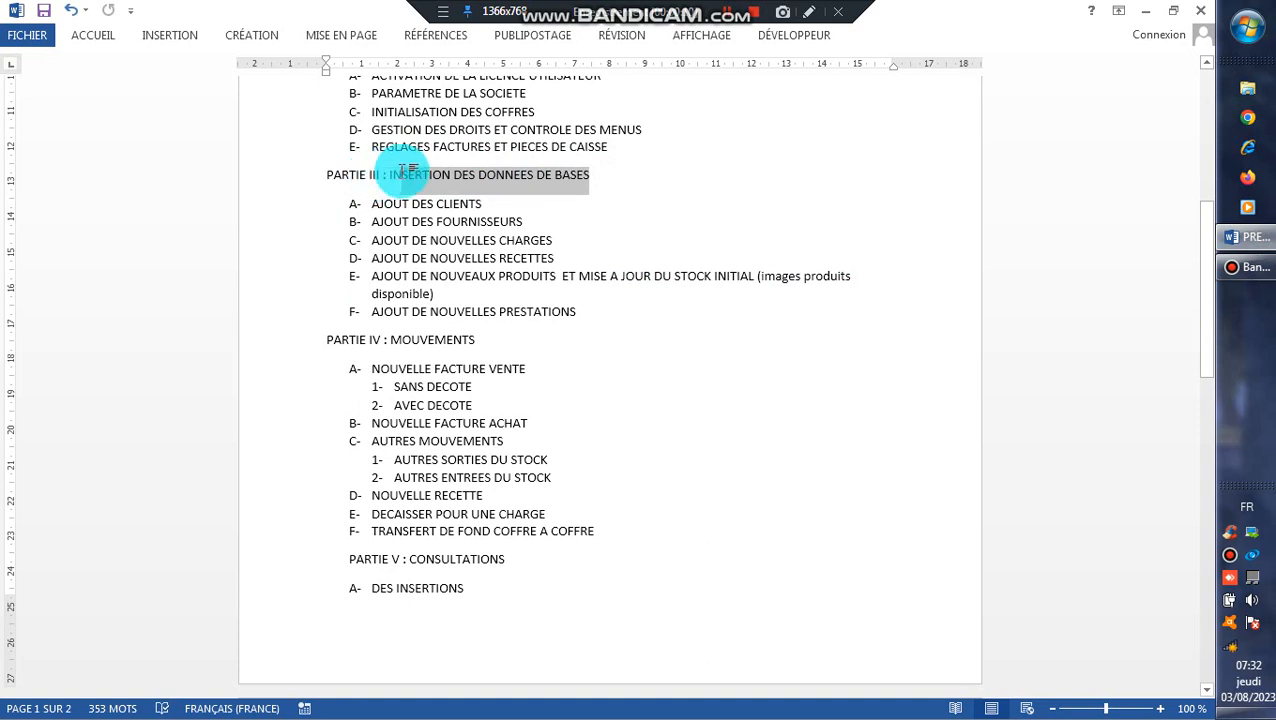
Examine the Part III topics on inserting basic data in the Word outline and switch to the NASSI home screen.
left_click(521, 205)
left_click_drag(492, 206, 380, 203)
left_click_drag(540, 222, 390, 221)
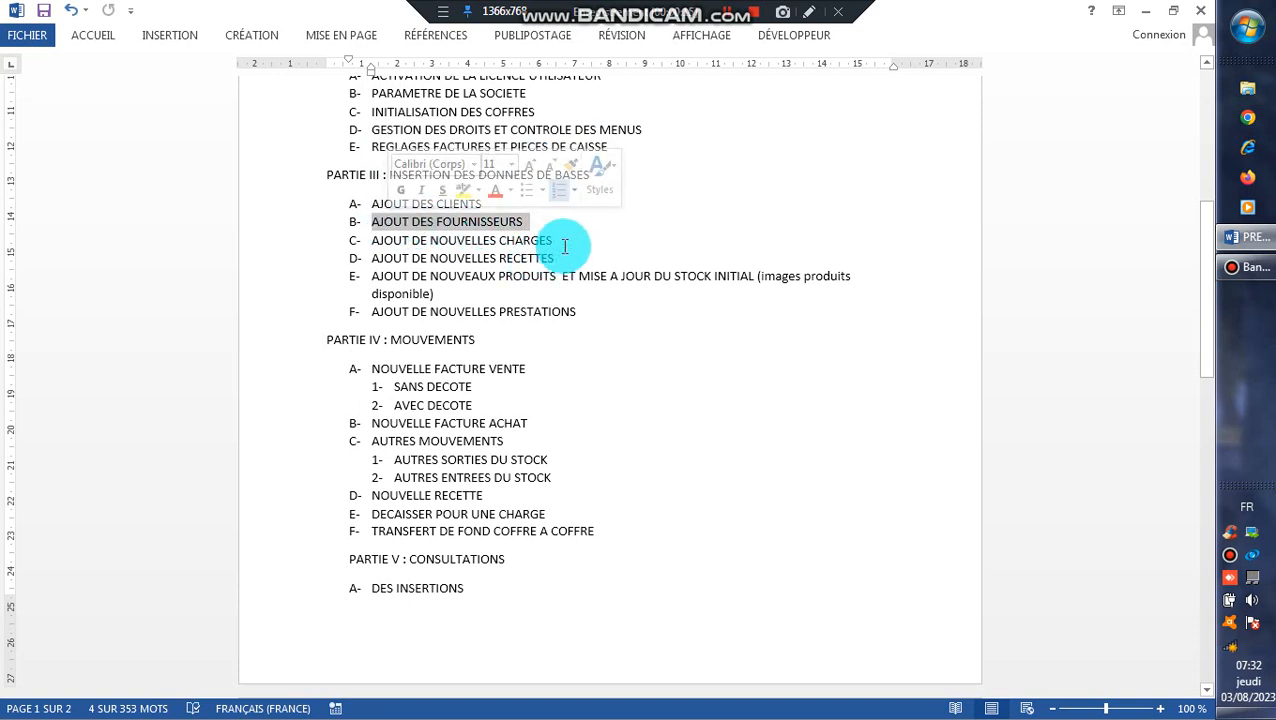
left_click_drag(569, 247, 384, 257)
left_click_drag(554, 257, 572, 293)
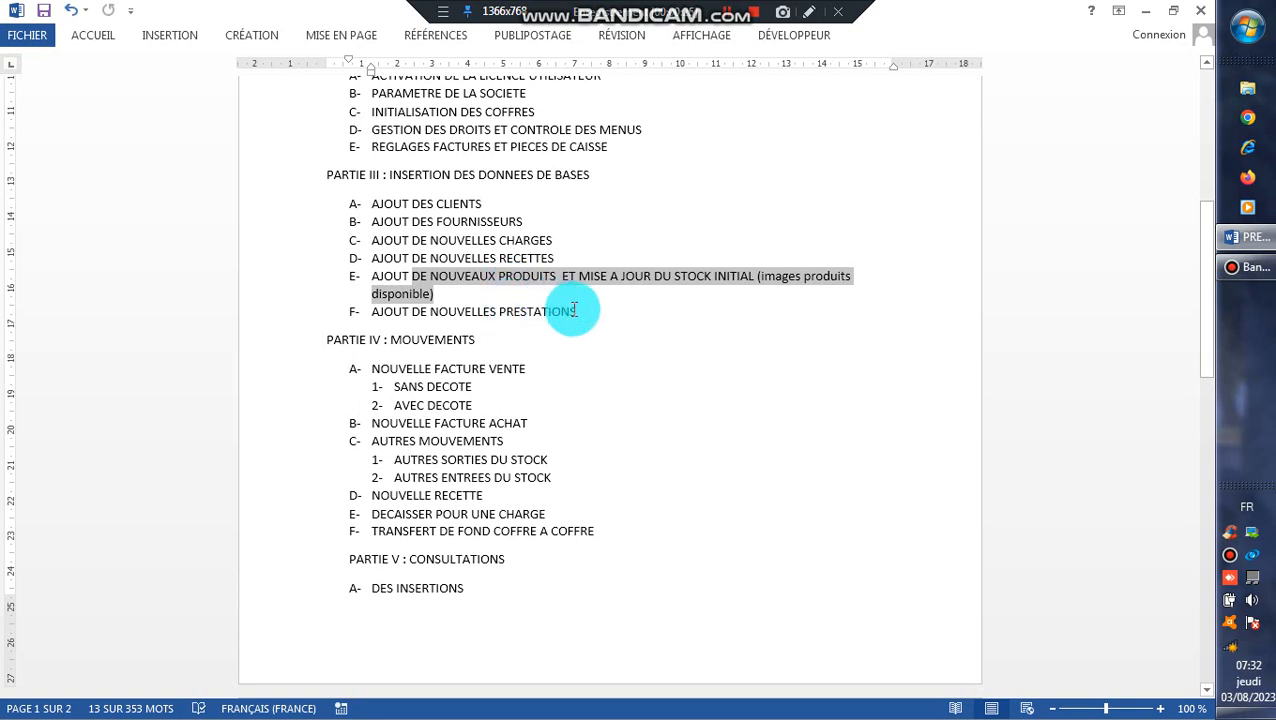
left_click_drag(590, 311, 319, 313)
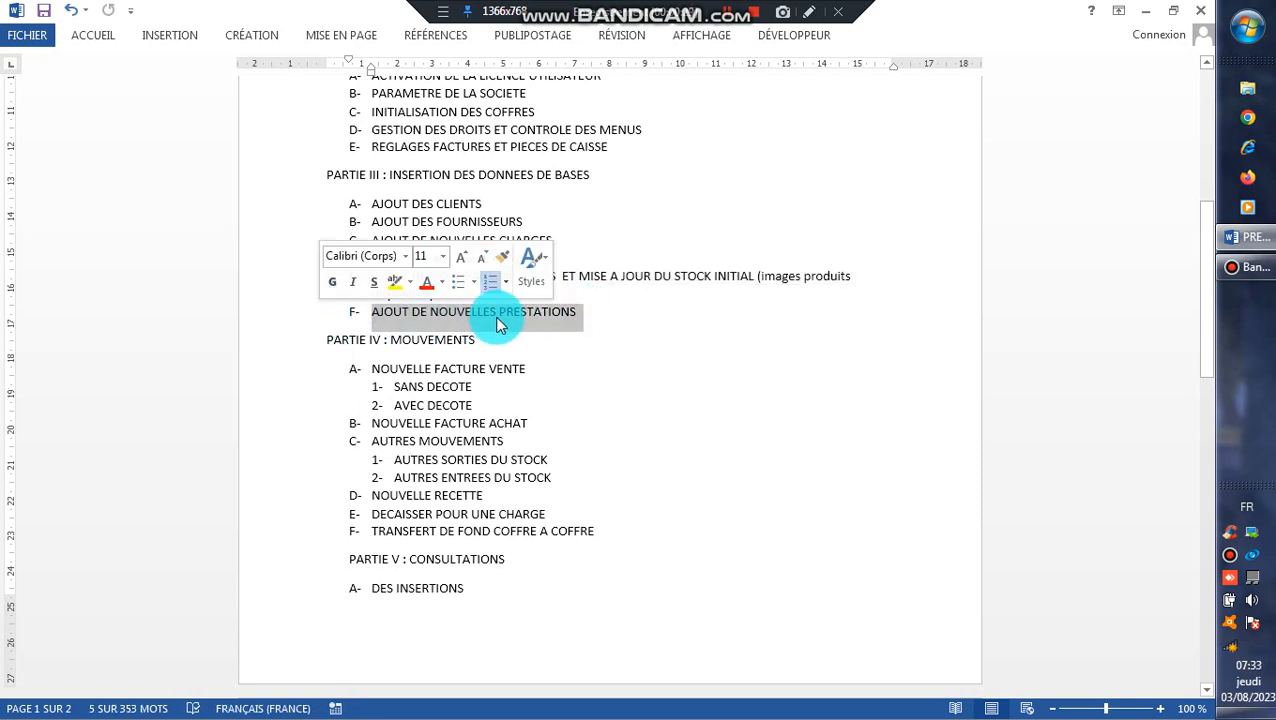
left_click(515, 268)
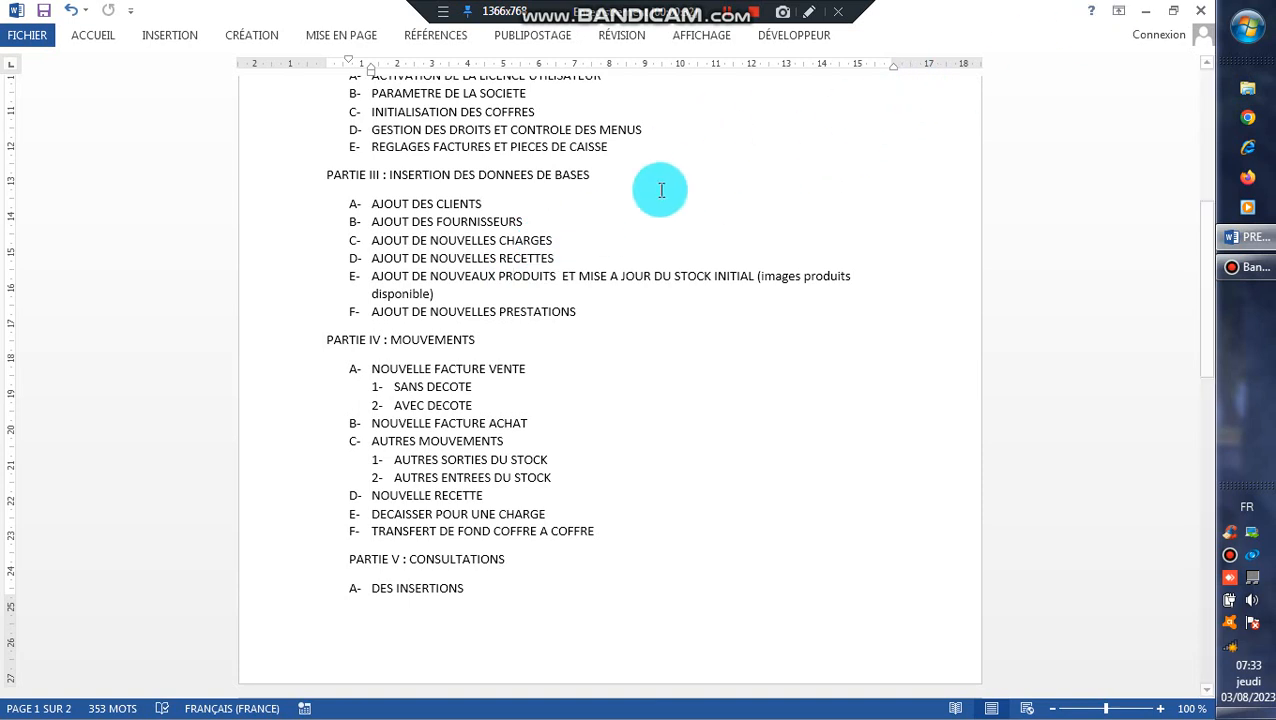
left_click_drag(595, 307, 391, 206)
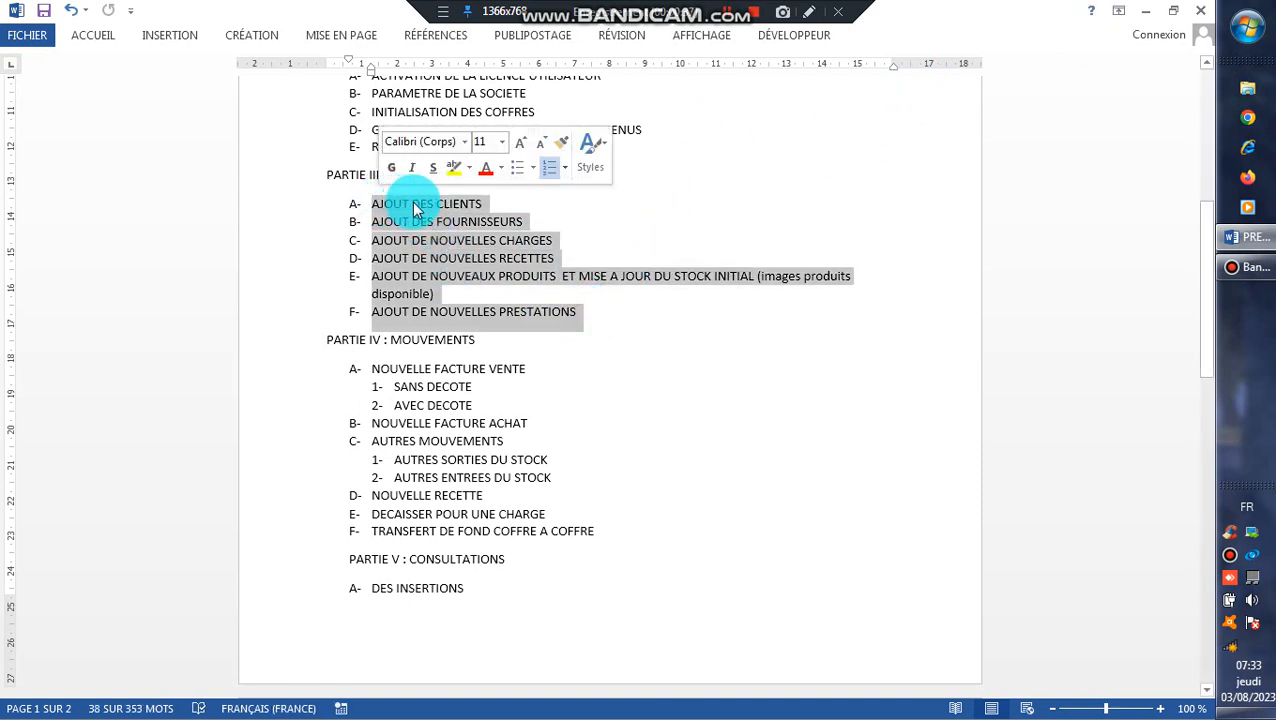
left_click(1143, 12)
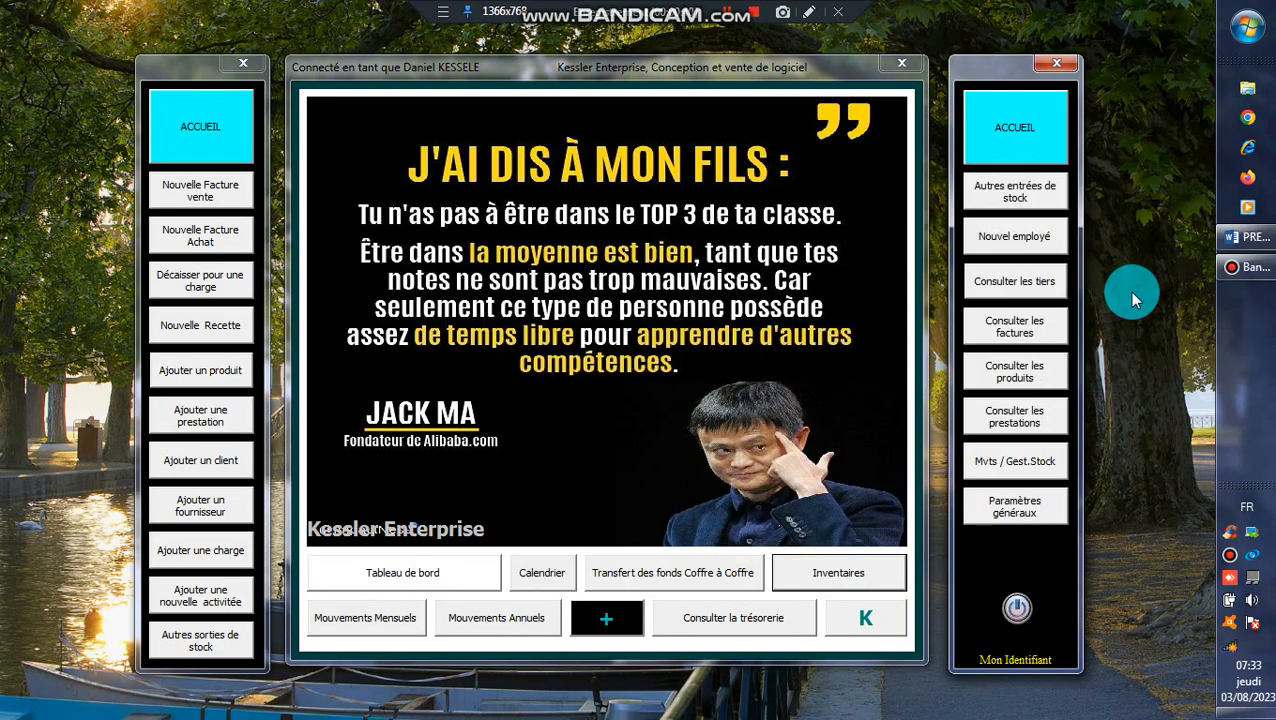
left_click(1245, 237)
left_click(473, 176)
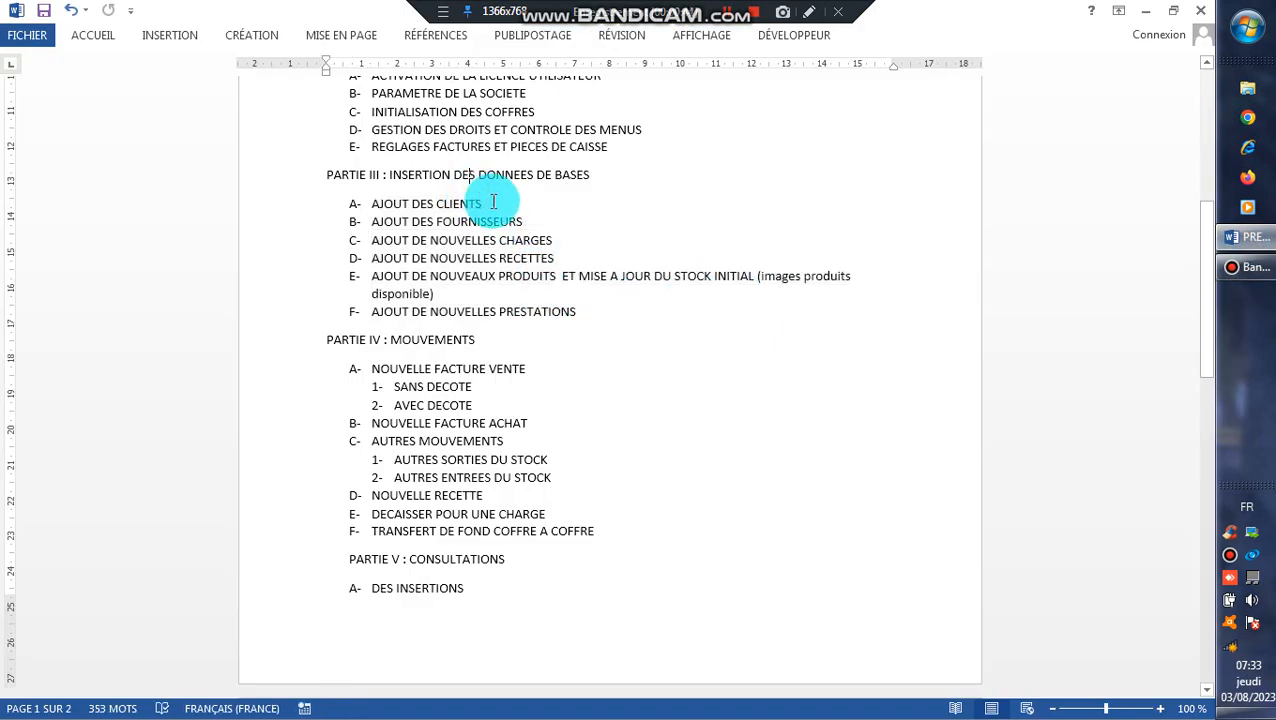
left_click(1147, 11)
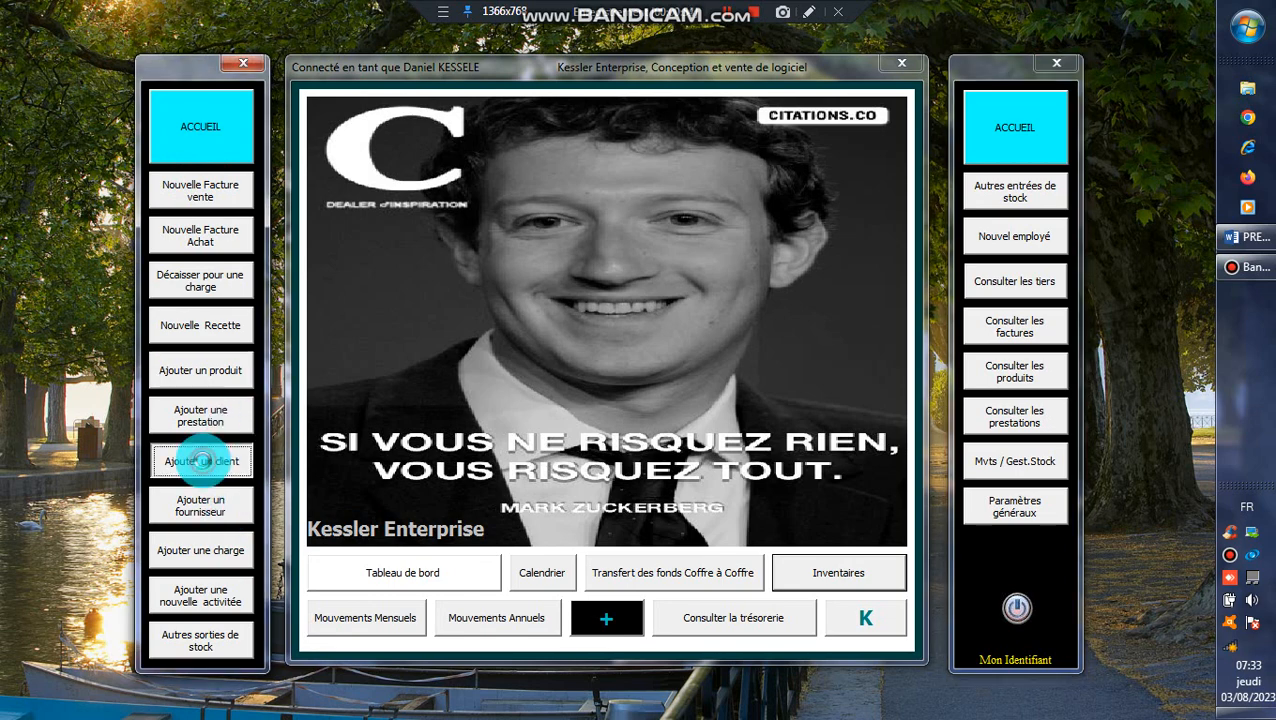
View the blank new-client form and the clients selectable on a new sales invoice, and return to the home screen.
left_click(202, 461)
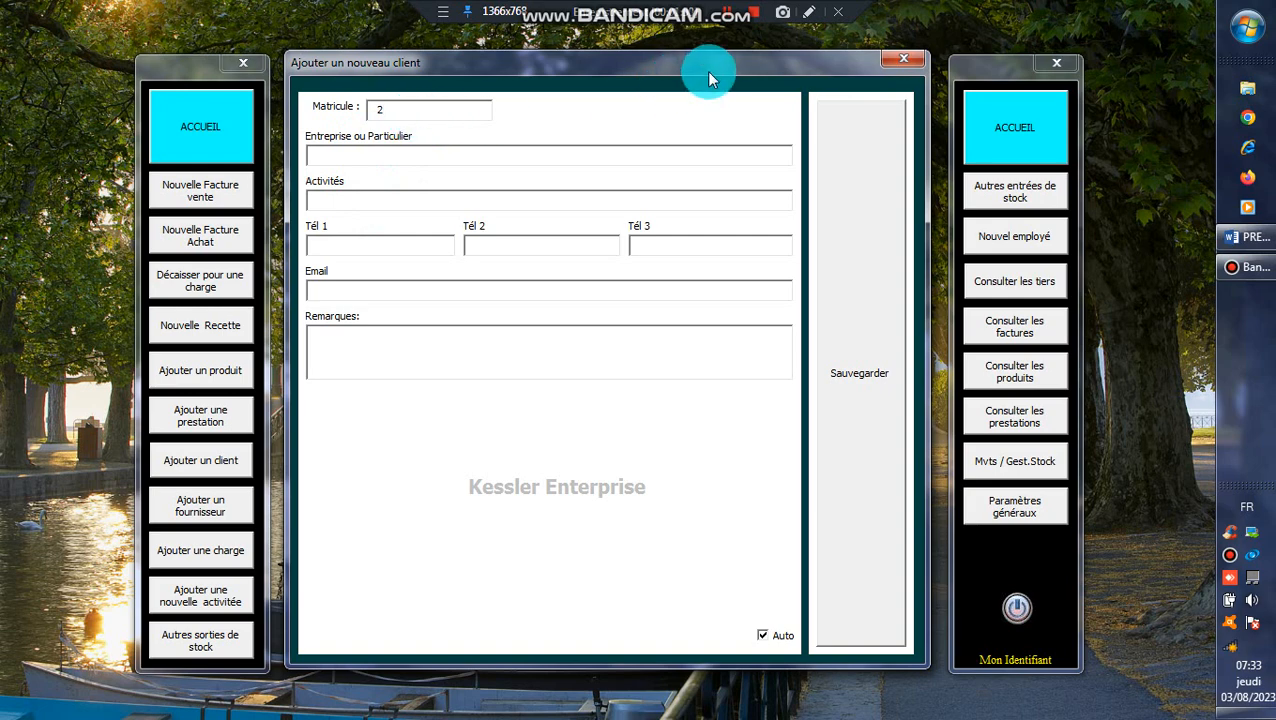
left_click(922, 60)
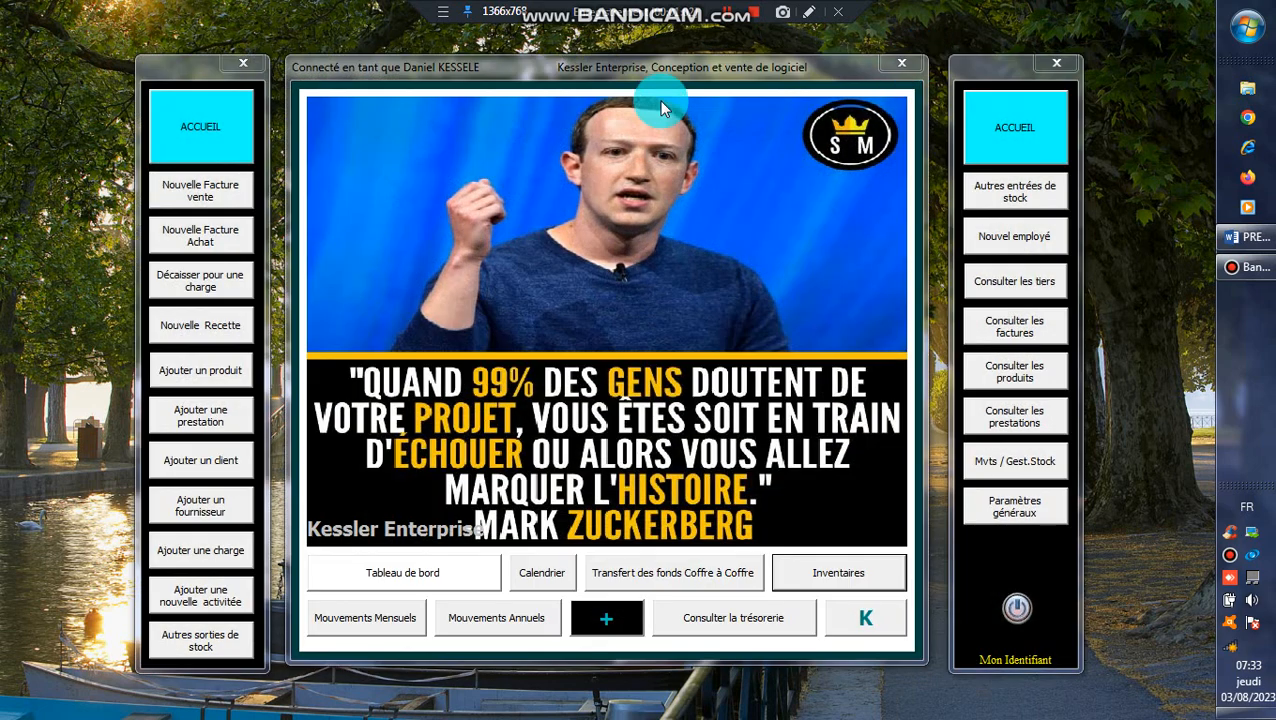
left_click(222, 197)
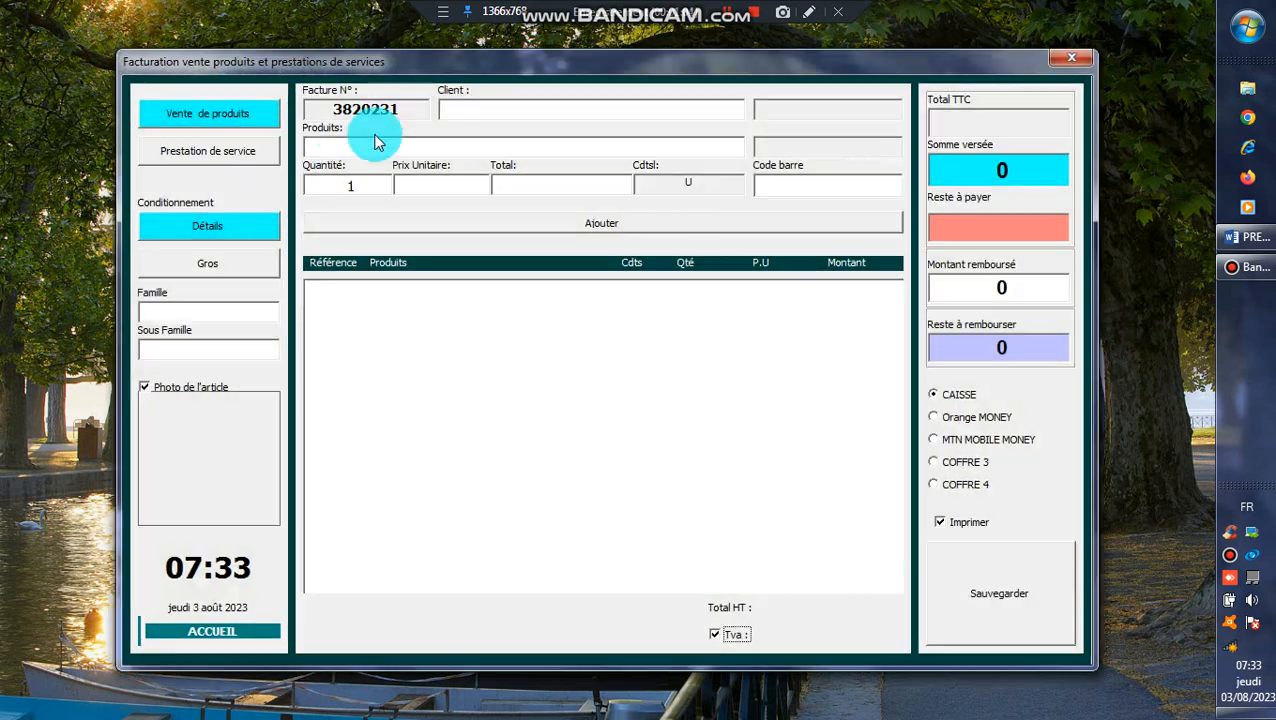
left_click(453, 117)
left_click(407, 250)
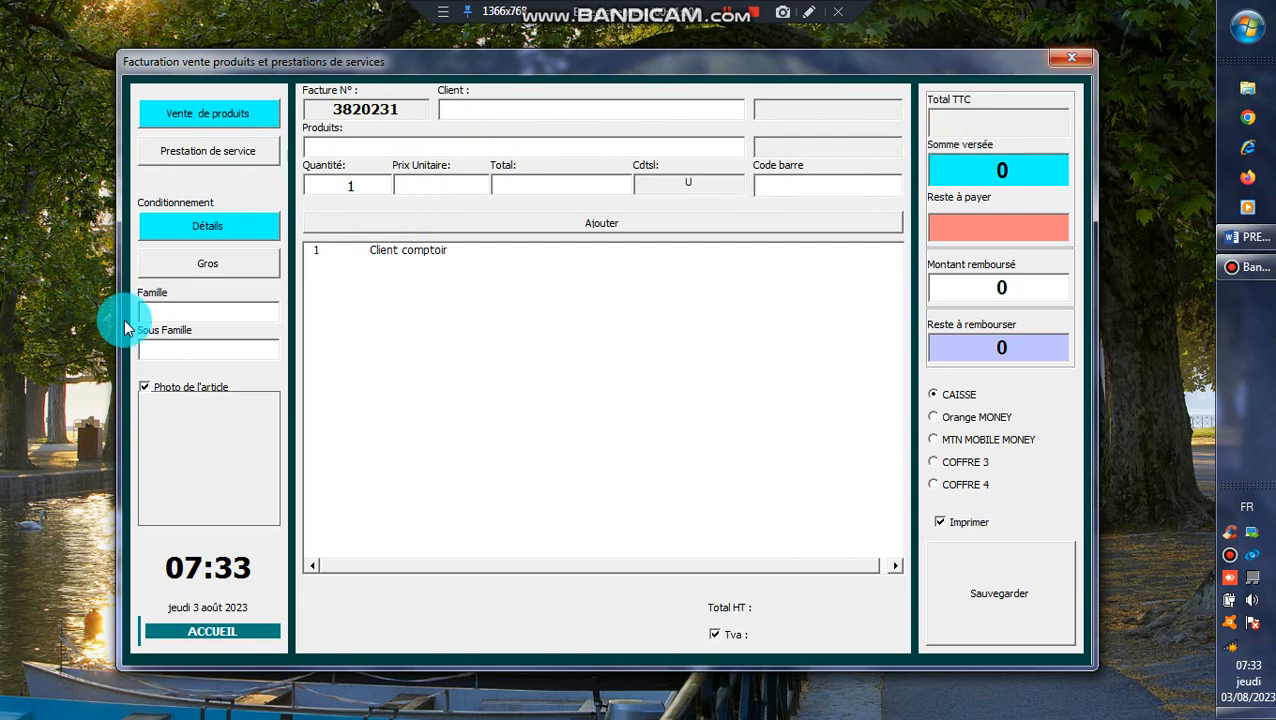
left_click(199, 630)
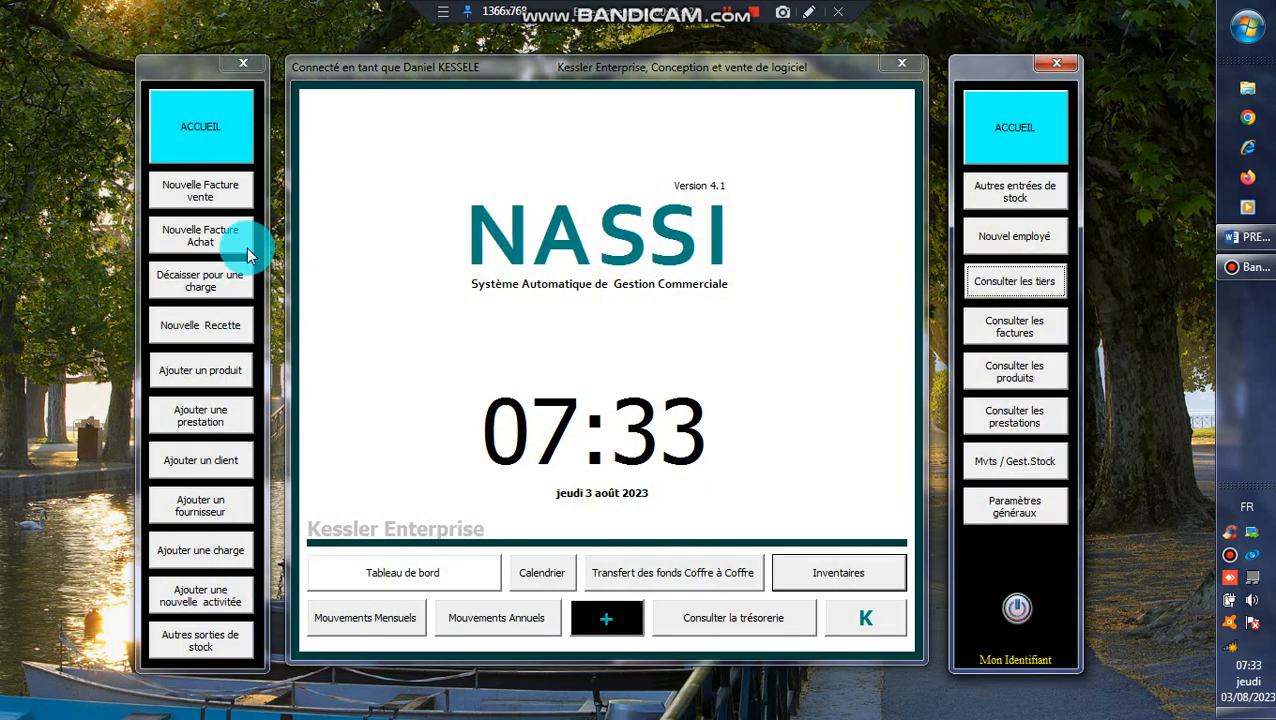
Add and save the client MNS Distribution Sarl with the activity "Mini dépôt d'eau", its first phone number and its e-mail.
left_click(203, 461)
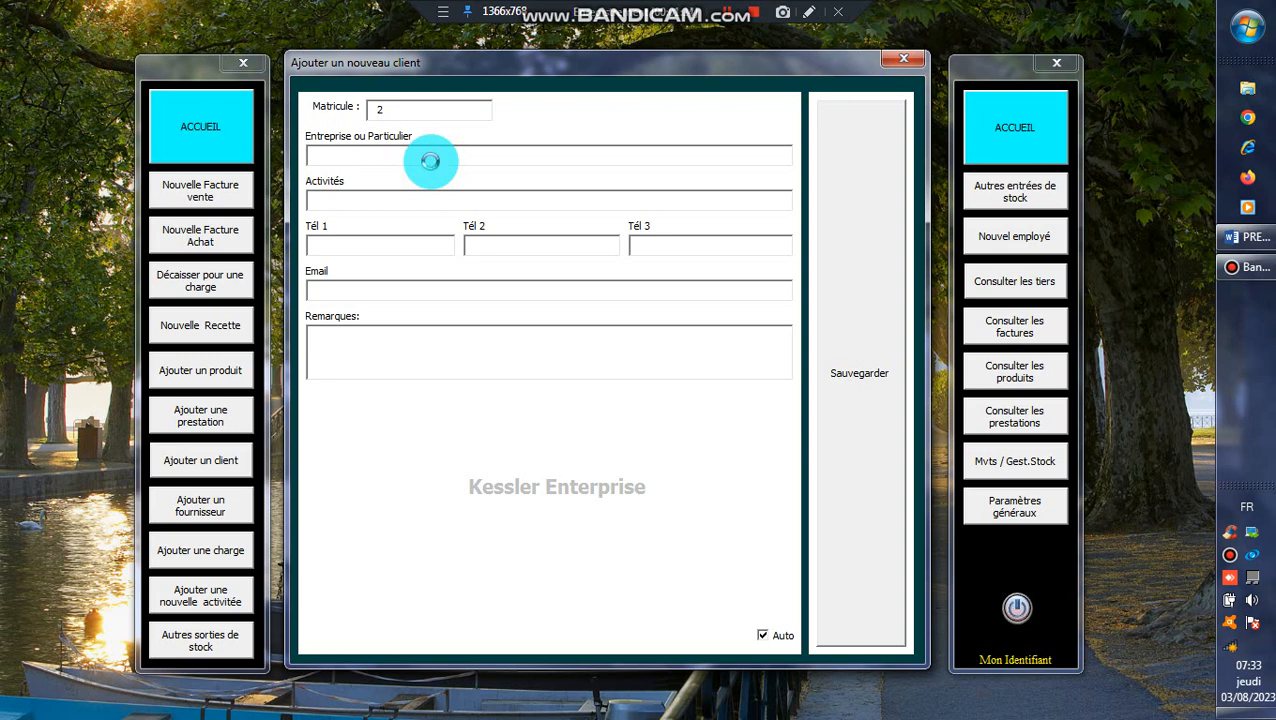
left_click(430, 160)
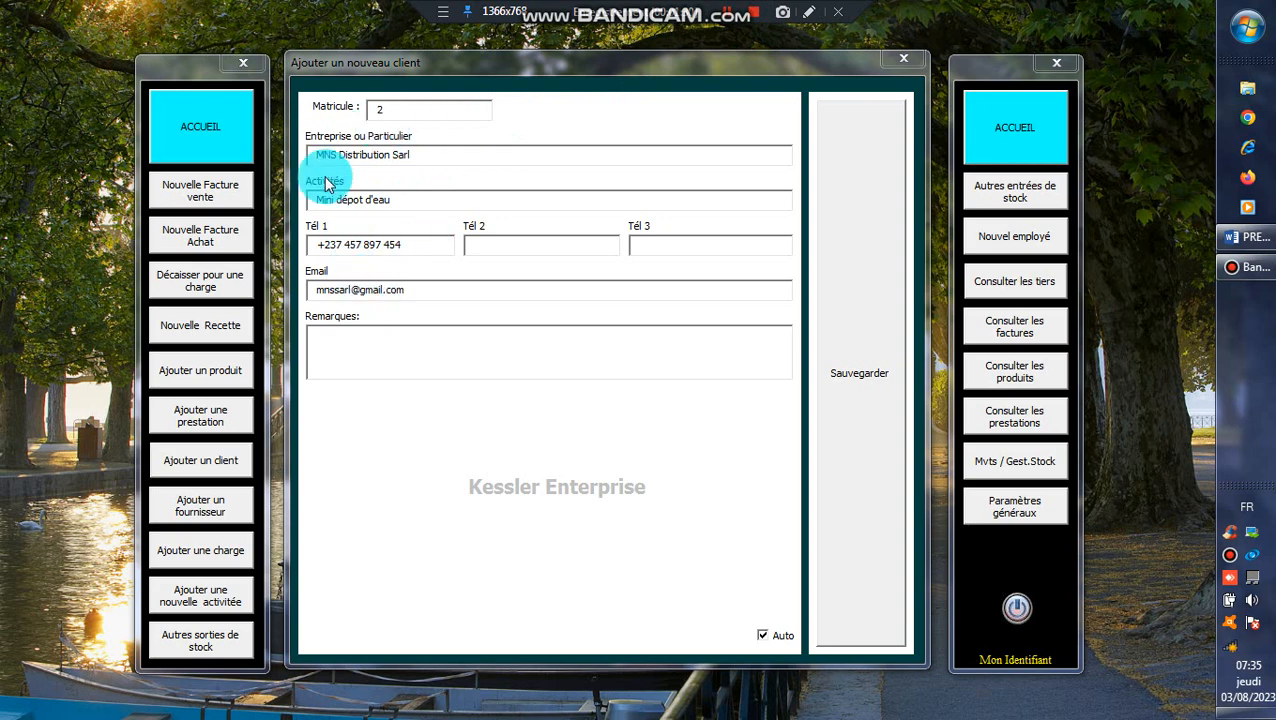
left_click_drag(340, 155, 441, 157)
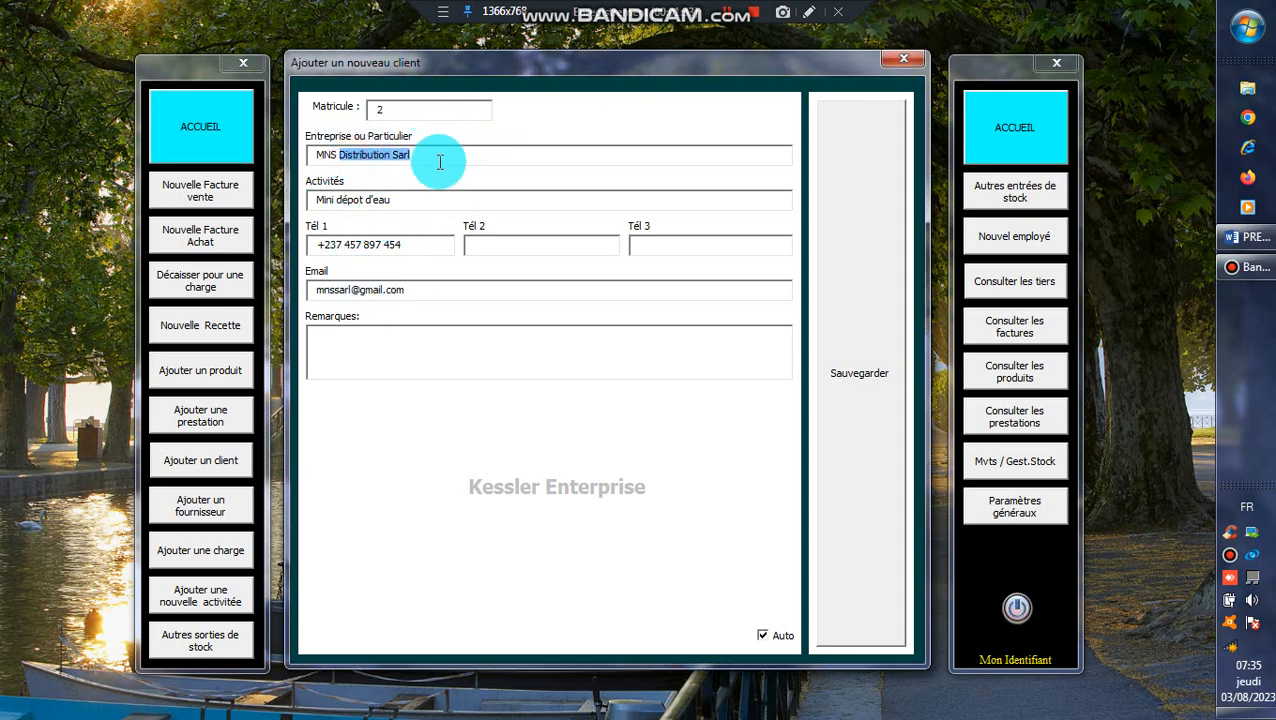
left_click_drag(339, 200, 399, 205)
left_click_drag(344, 247, 410, 263)
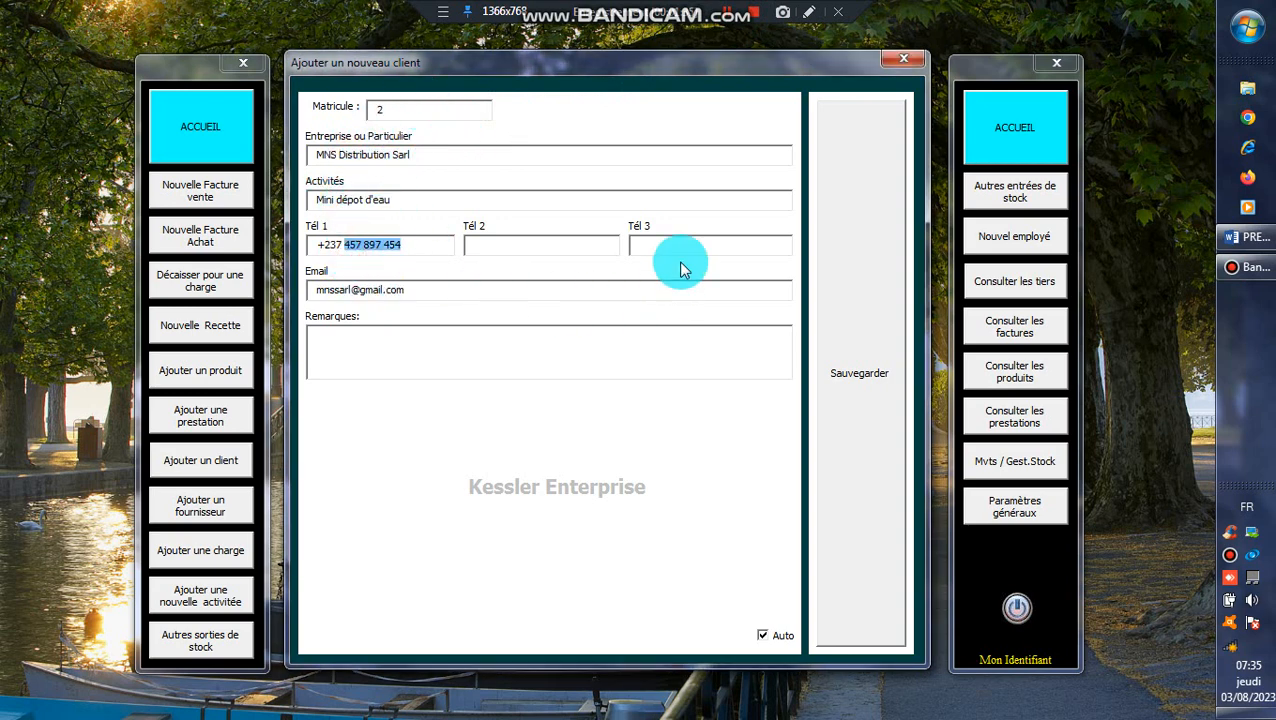
double_click(351, 245)
left_click(432, 337)
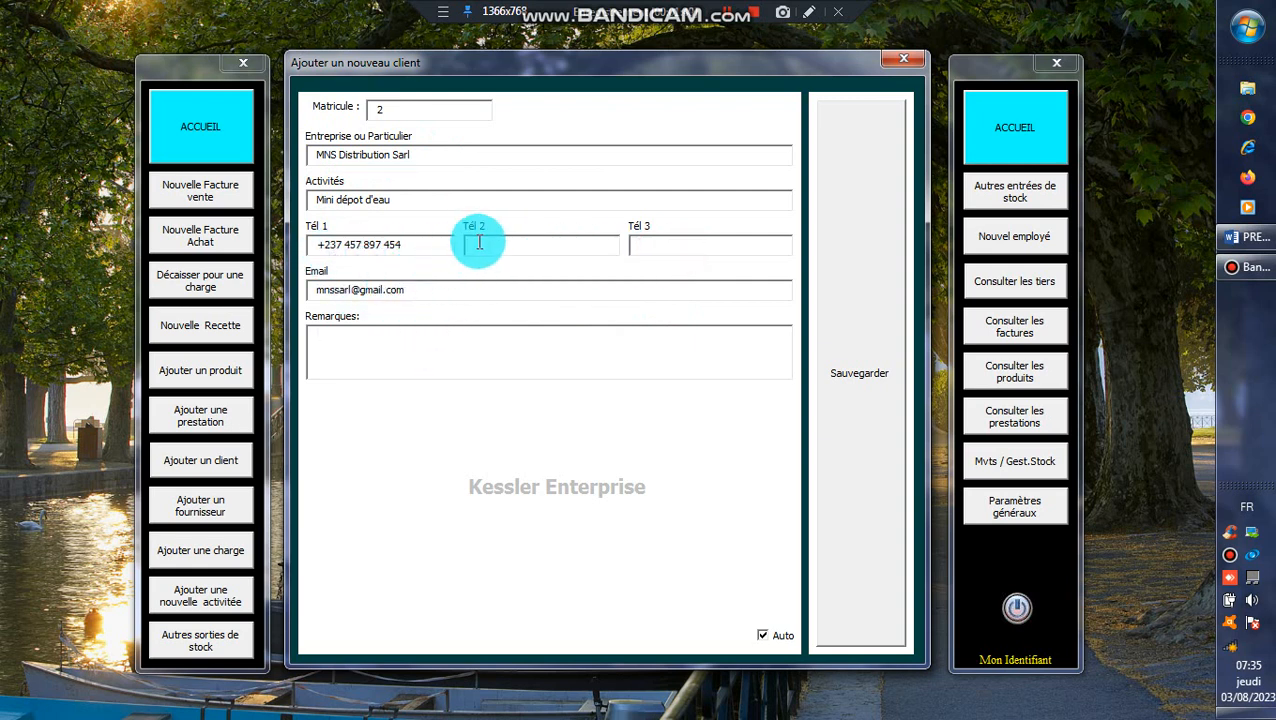
left_click(511, 245)
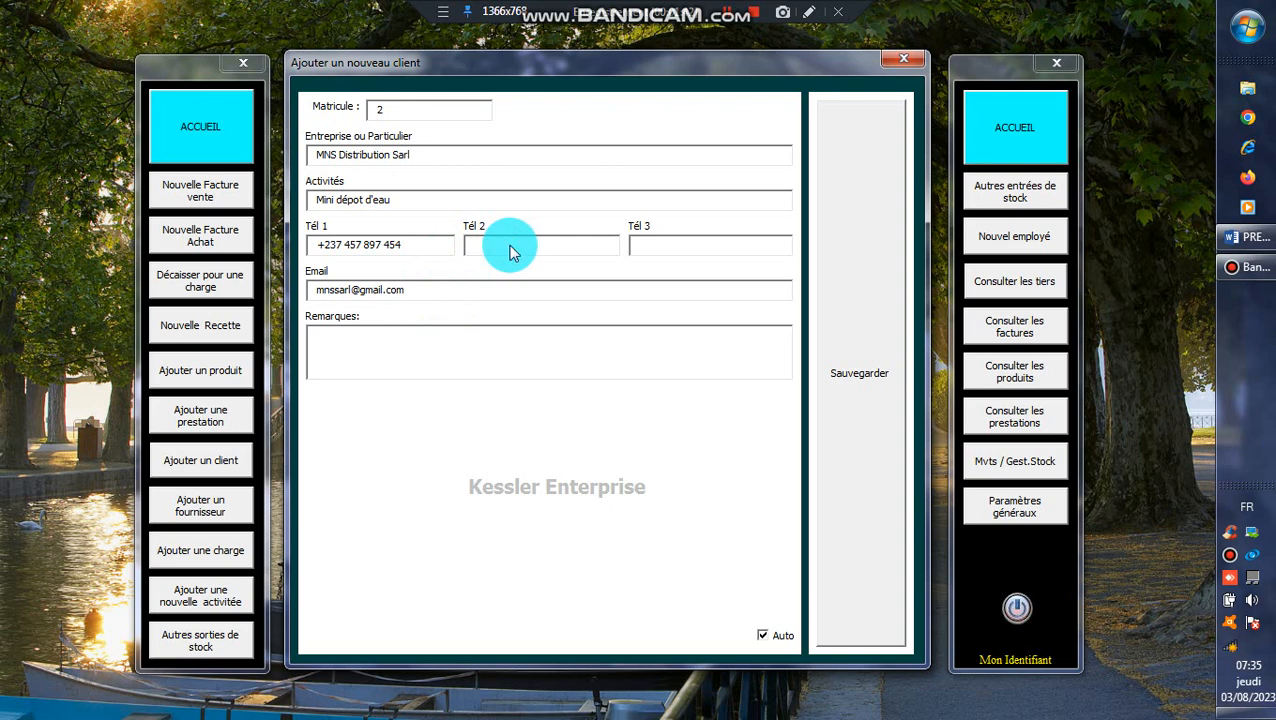
left_click(830, 323)
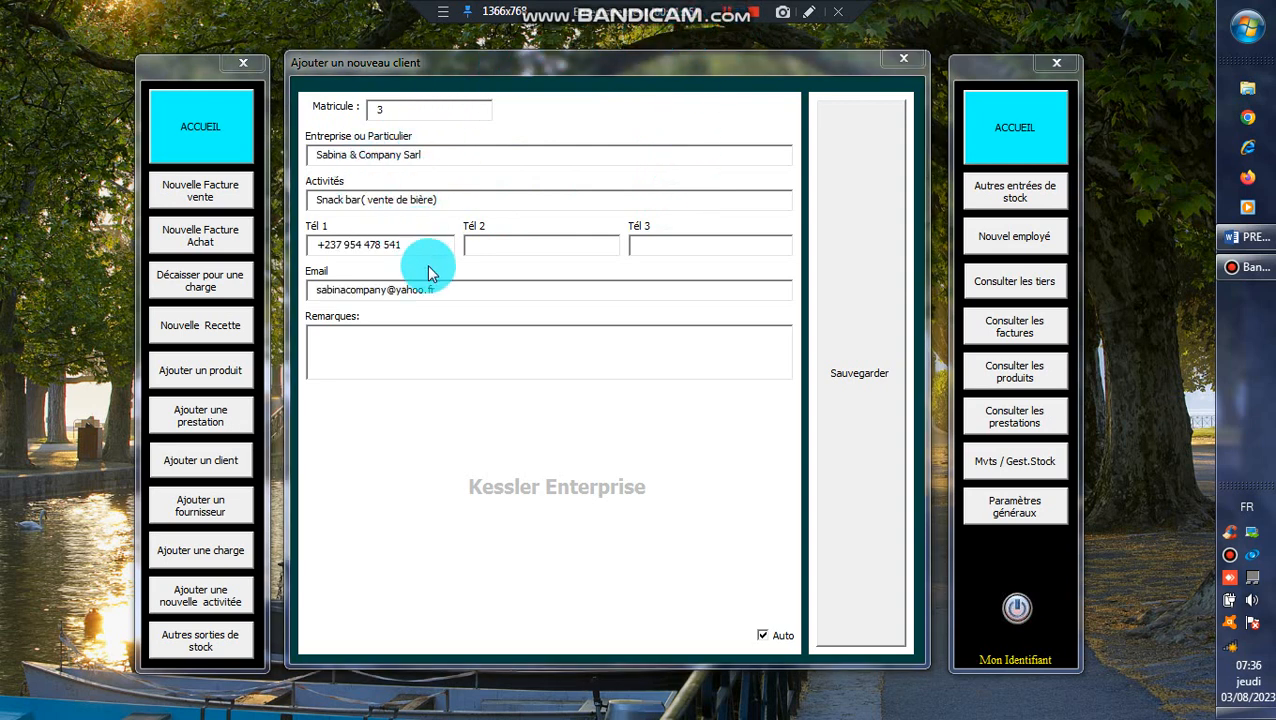
Save the client Sabina & Company Sarl with the activity "Snack bar( vente de bière)", its phone number and e-mail, and close the client form.
left_click(840, 232)
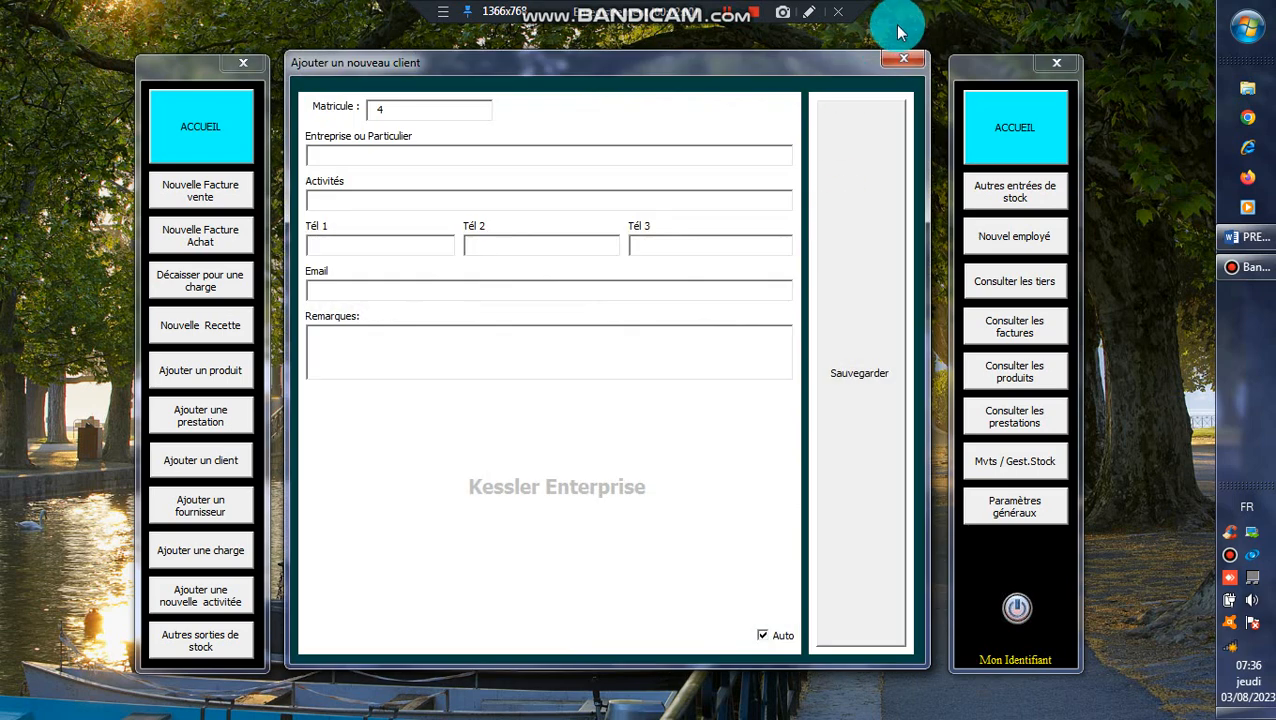
left_click(902, 64)
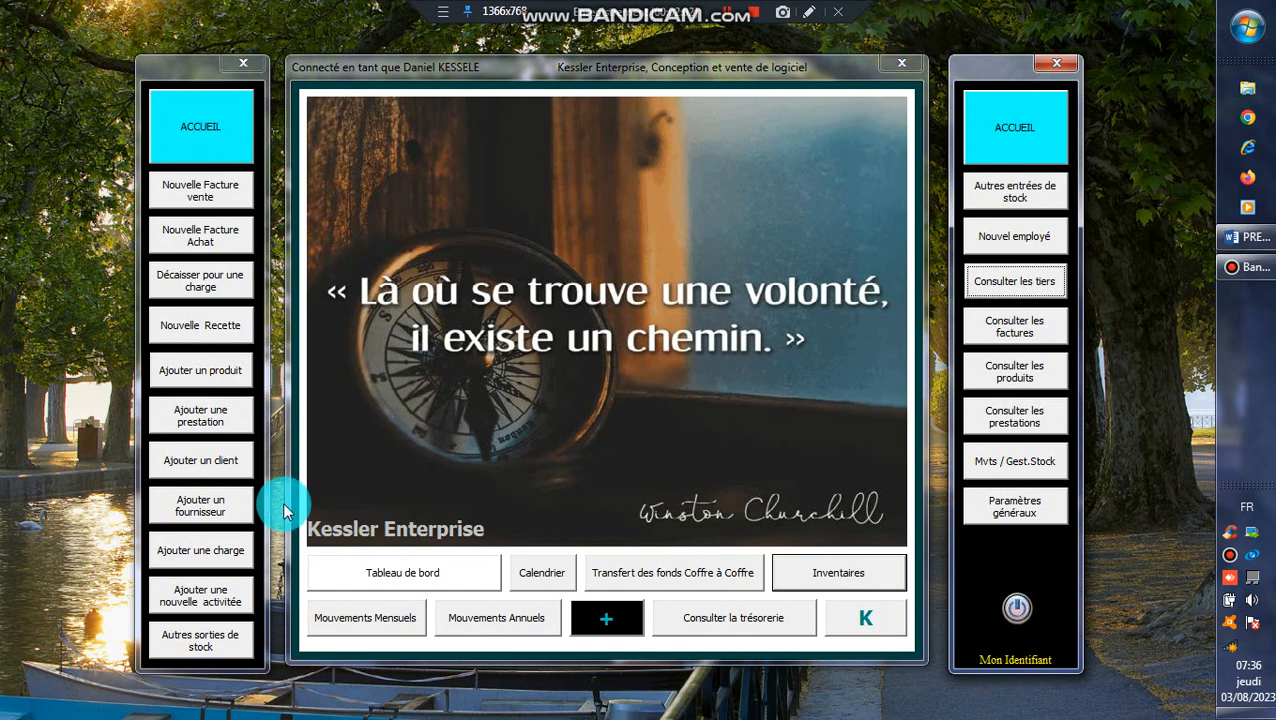
Add and save the client Lola Enterprise Sarl with the activity "Dépot d'eau", its phone number and e-mail, and close the client form.
left_click(197, 461)
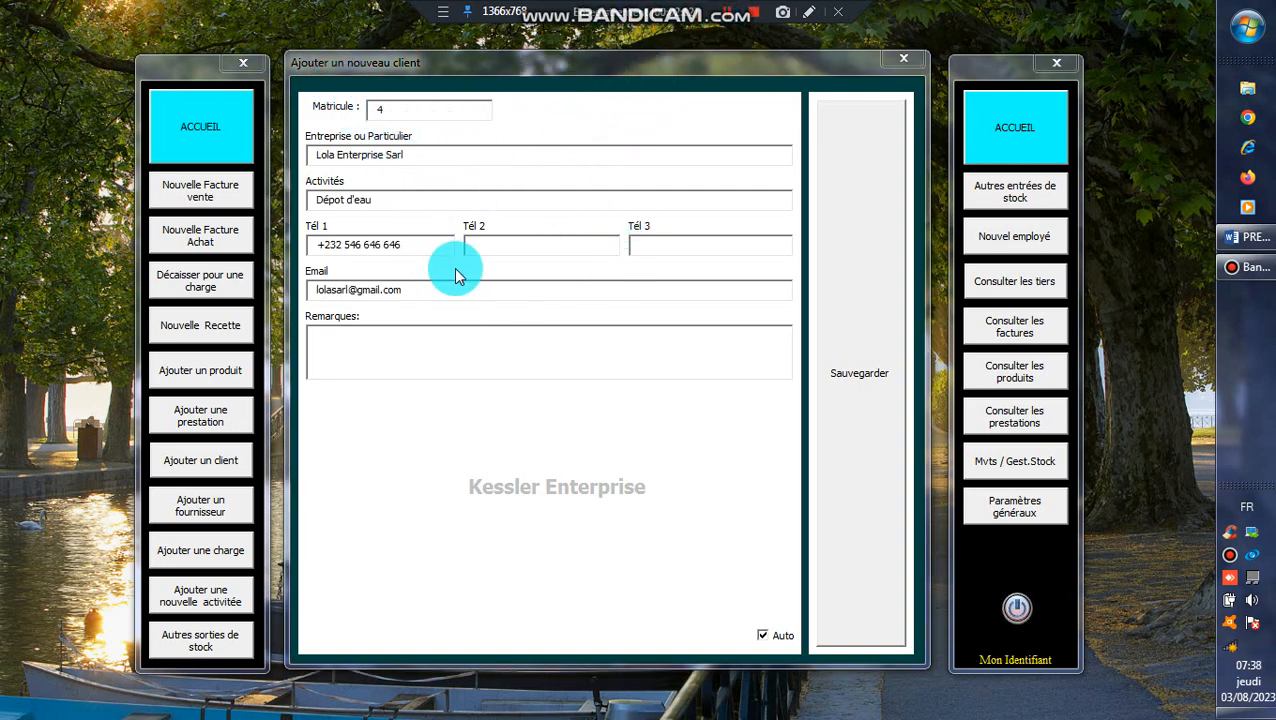
left_click(843, 231)
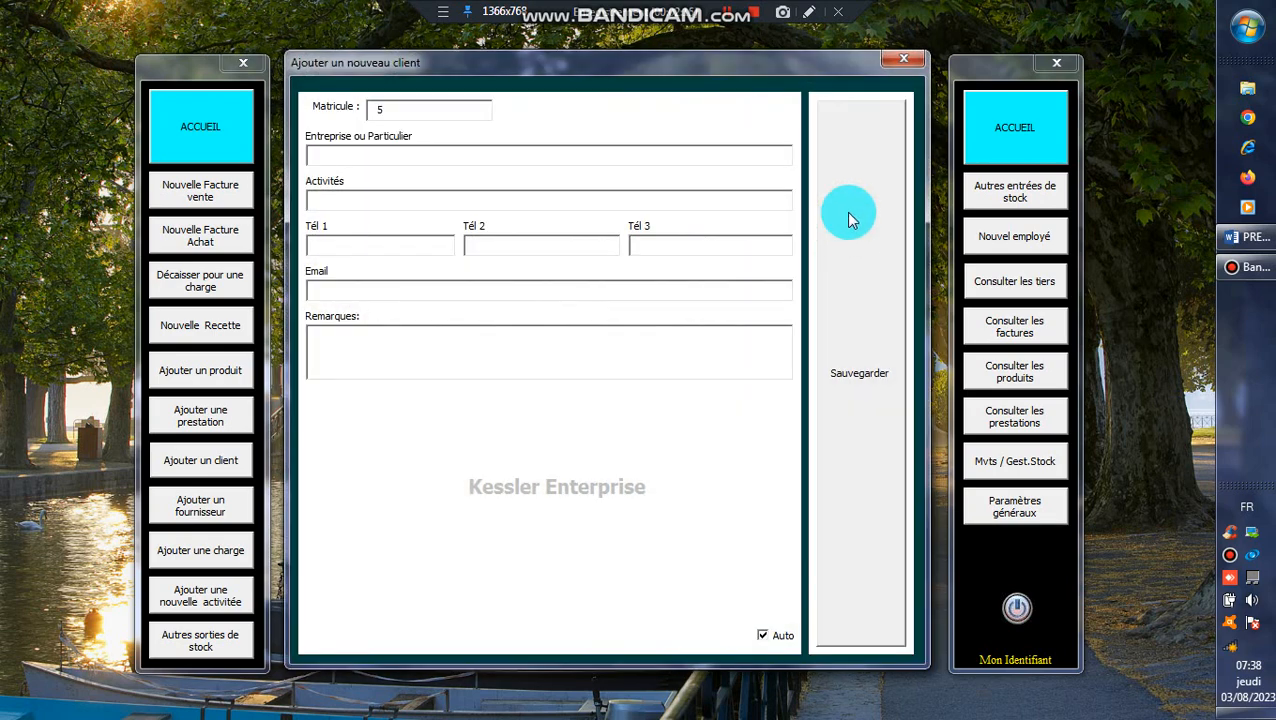
left_click(906, 63)
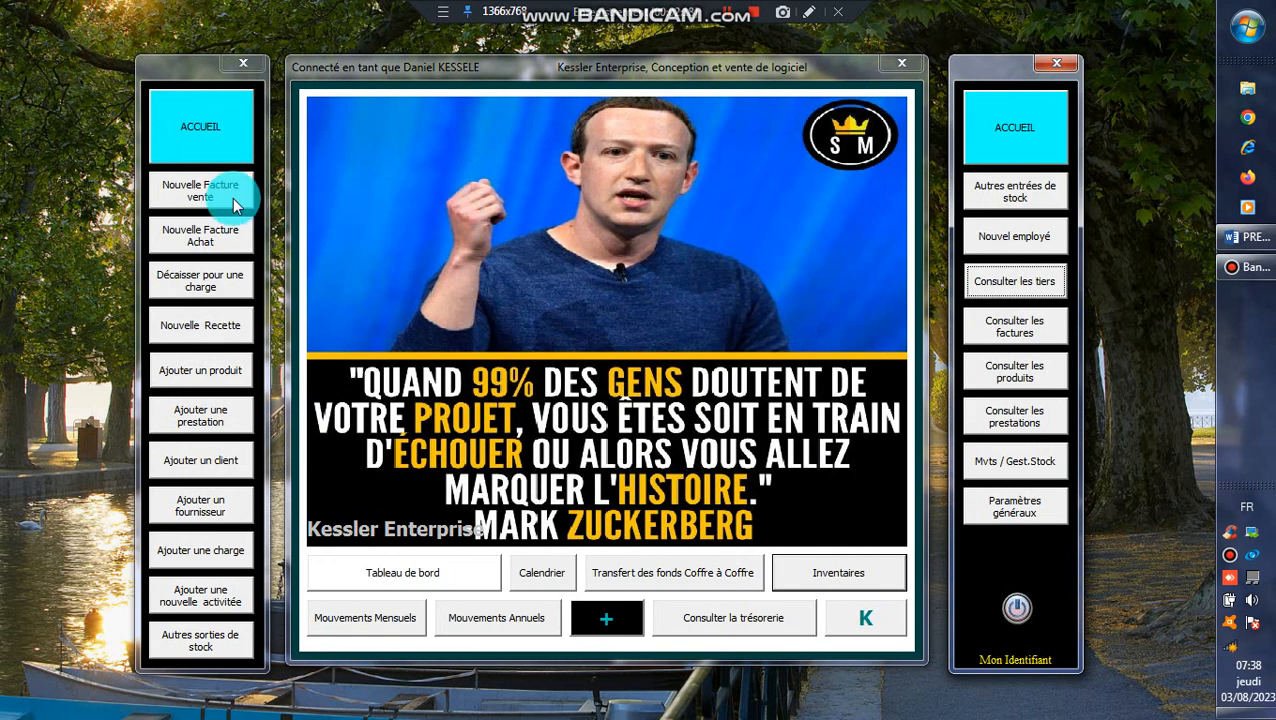
Check the outline topics on adding clients and suppliers in the Word document and return to NASSI.
left_click(1236, 237)
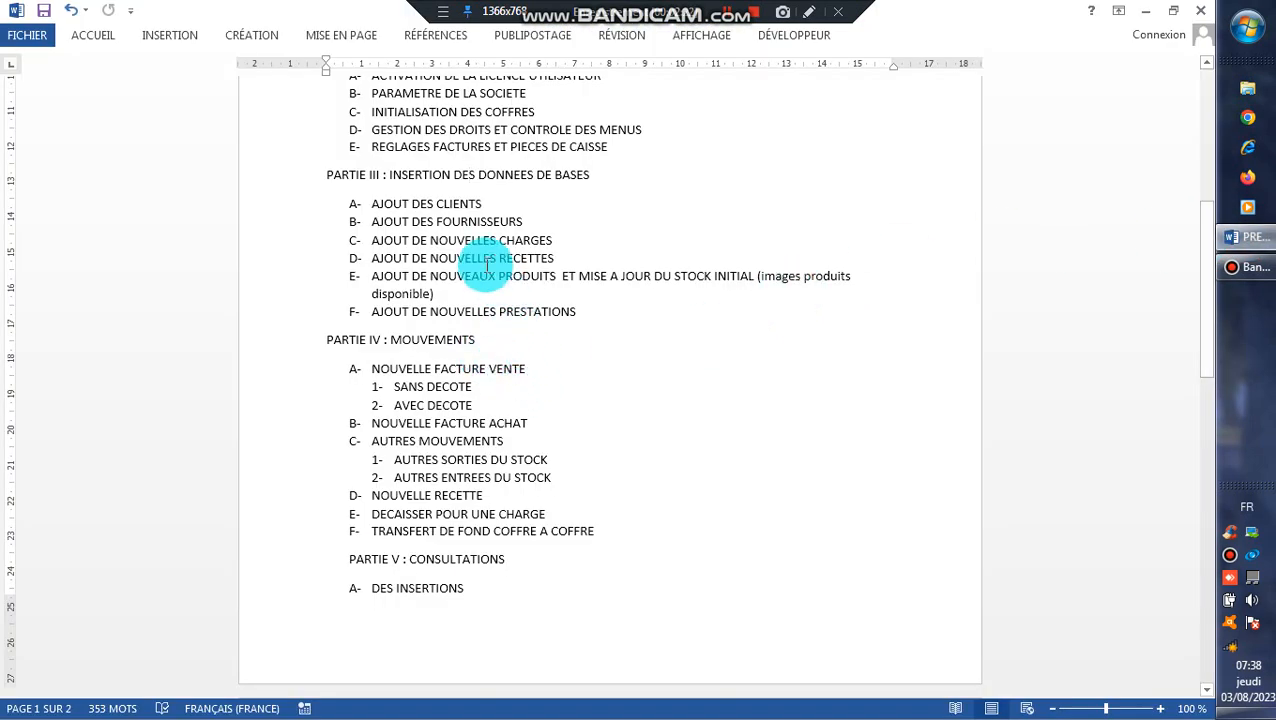
left_click_drag(500, 203, 339, 207)
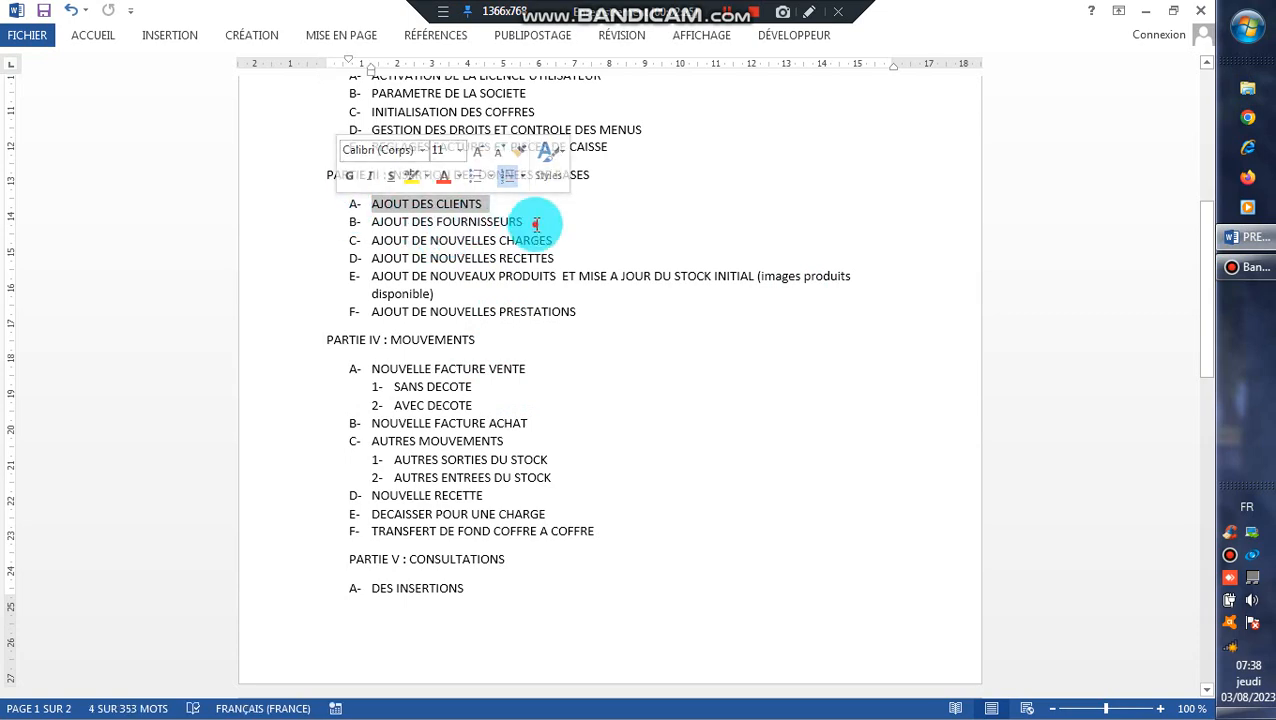
left_click_drag(536, 223, 362, 227)
left_click(1147, 11)
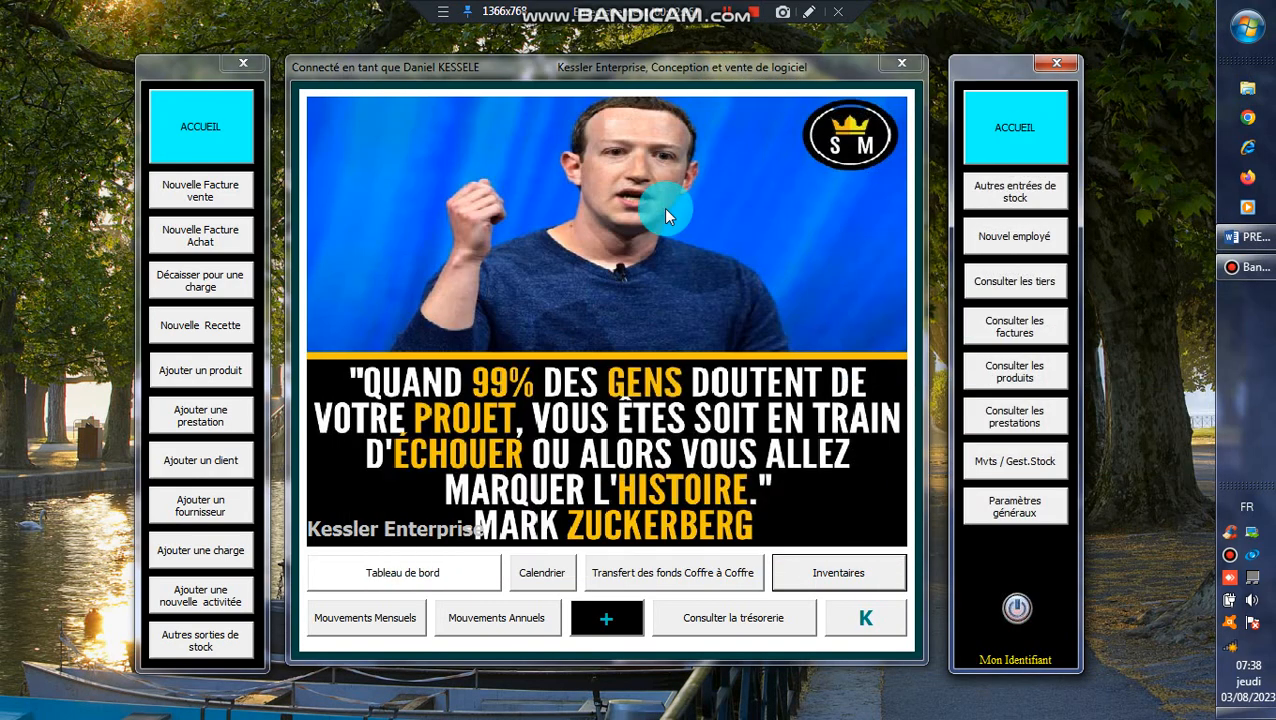
Add and save the supplier Brasseries du Cameroun SA with the activity "Distribution boissons alcool", its phone number and e-mail.
left_click(218, 505)
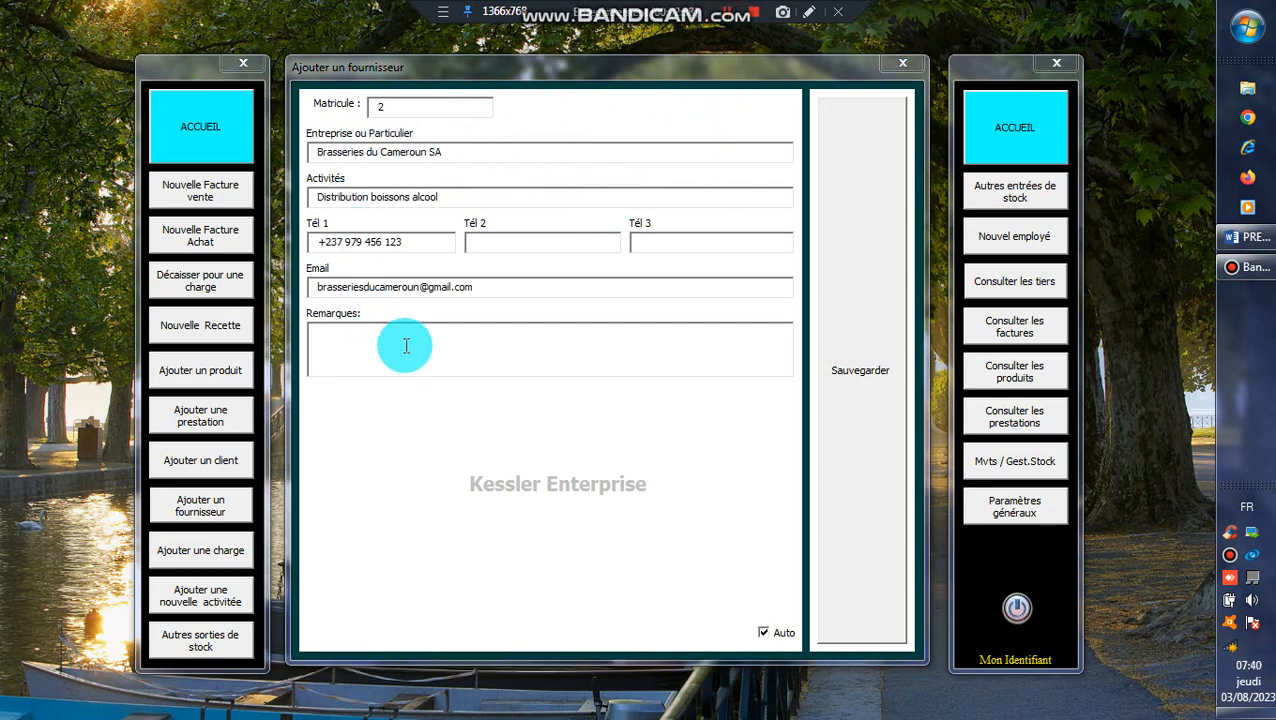
left_click(835, 325)
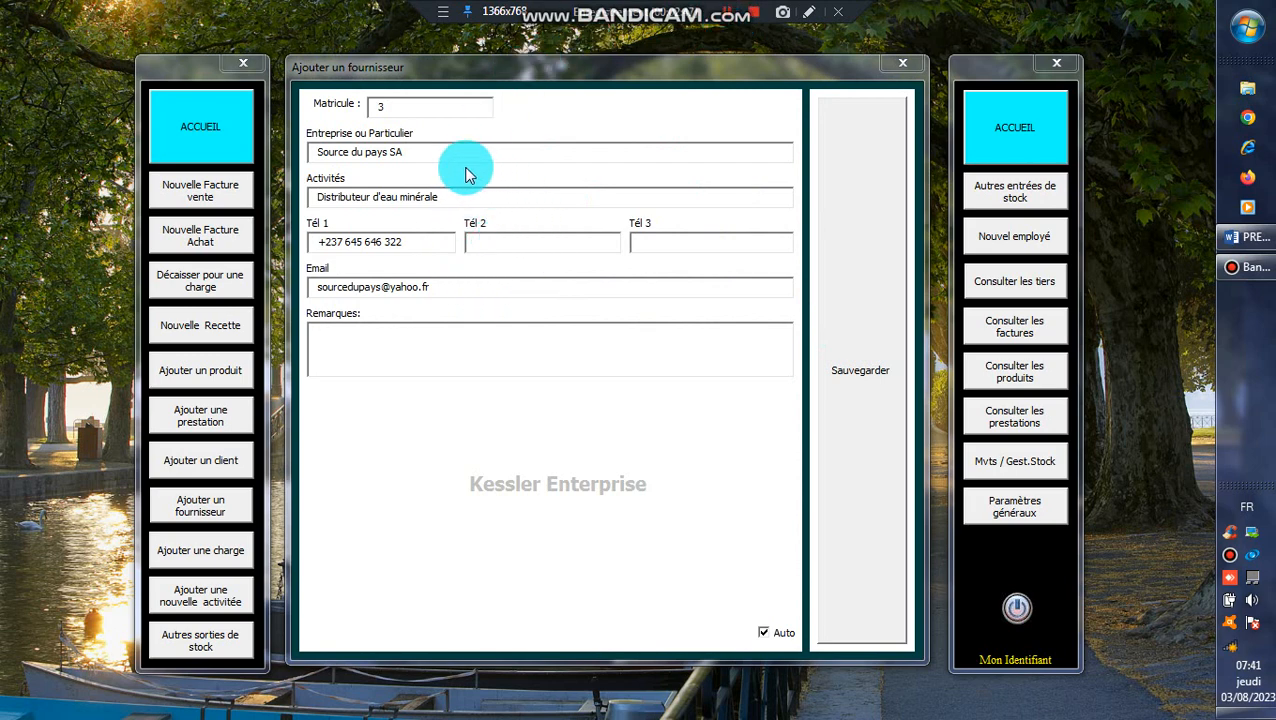
Save the supplier Source du pays SA with the activity "Distributeur d'eau minérale", its phone number and e-mail, and close the supplier form.
left_click(878, 272)
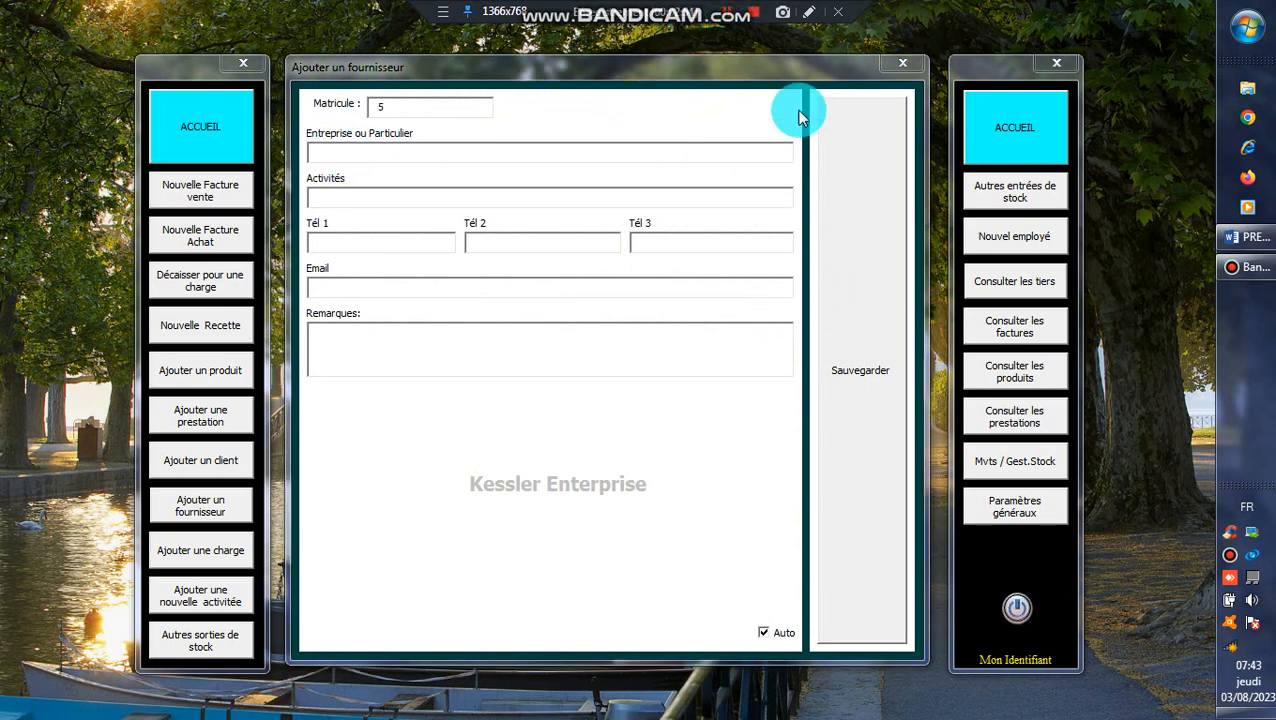
left_click(896, 64)
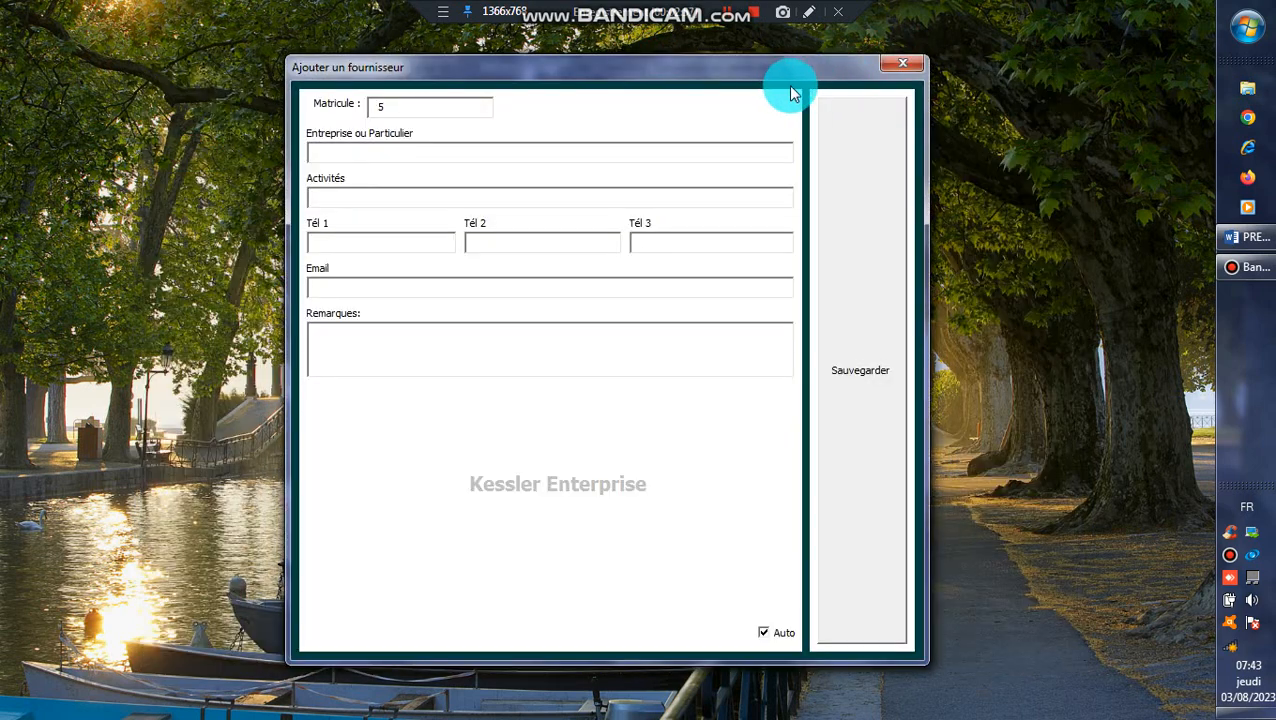
left_click(900, 63)
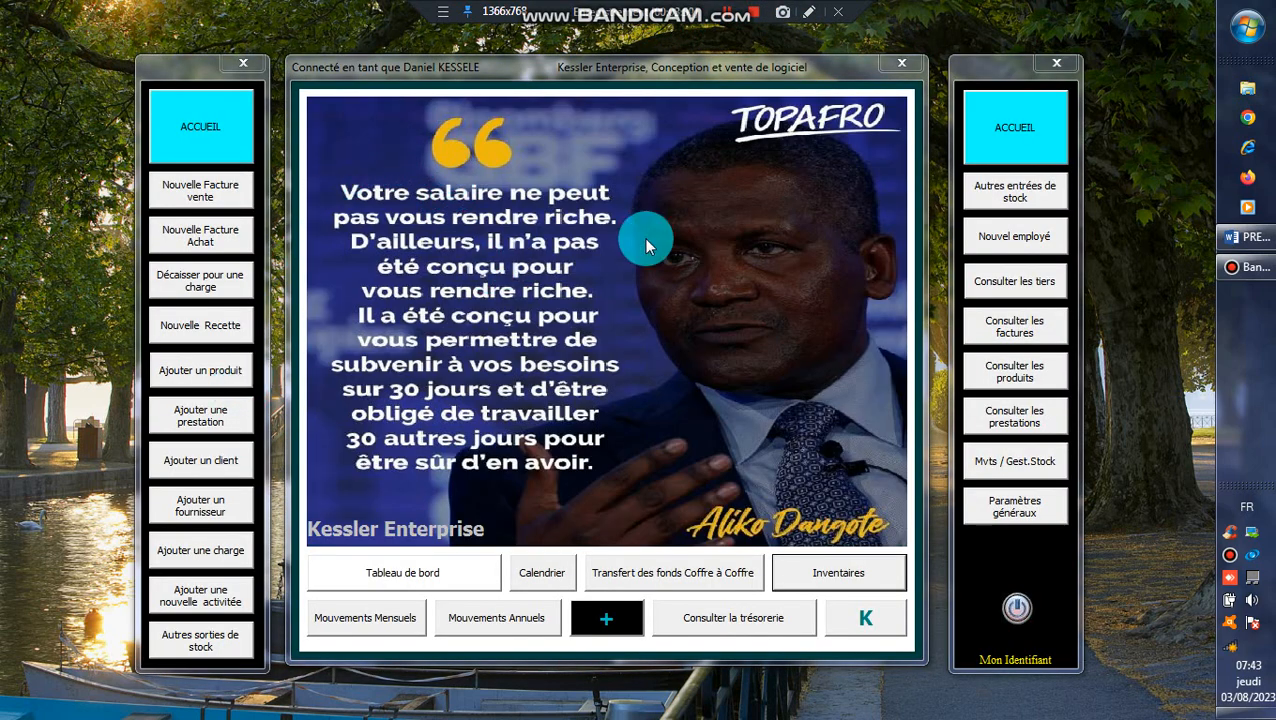
Switch to the Word outline and select the Part III topic on adding new charges.
left_click(1250, 237)
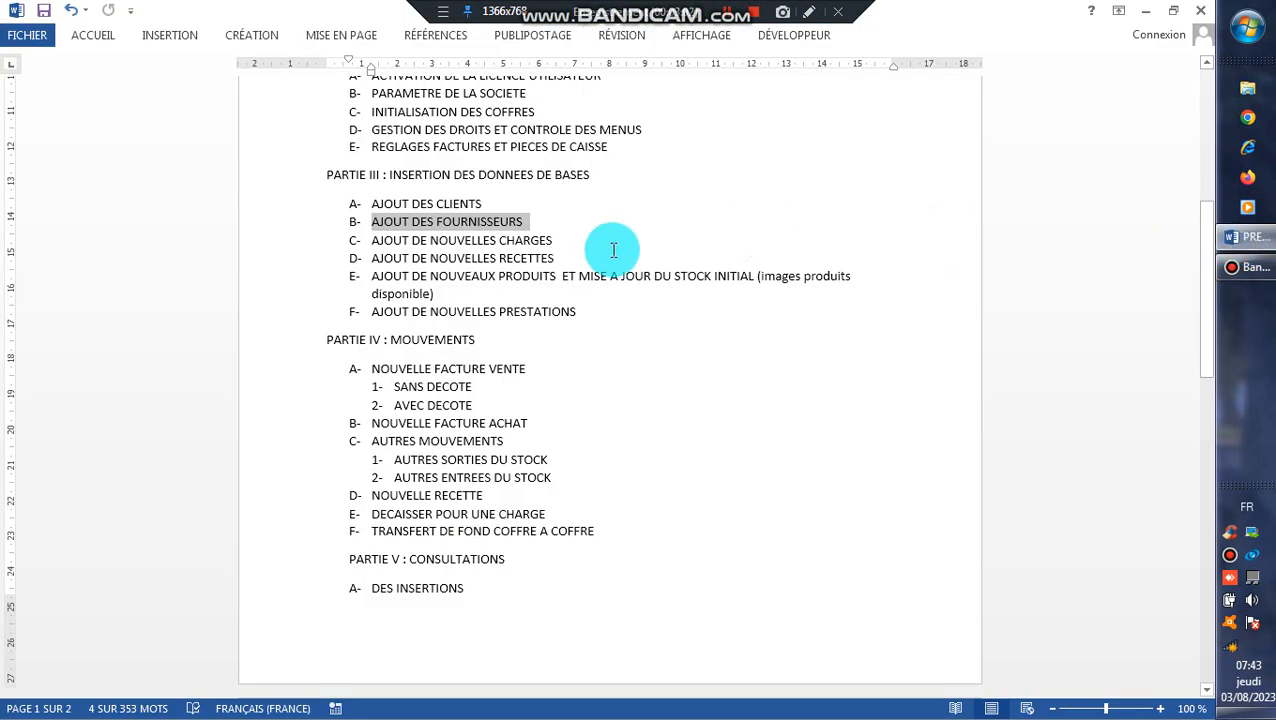
left_click_drag(557, 243, 368, 242)
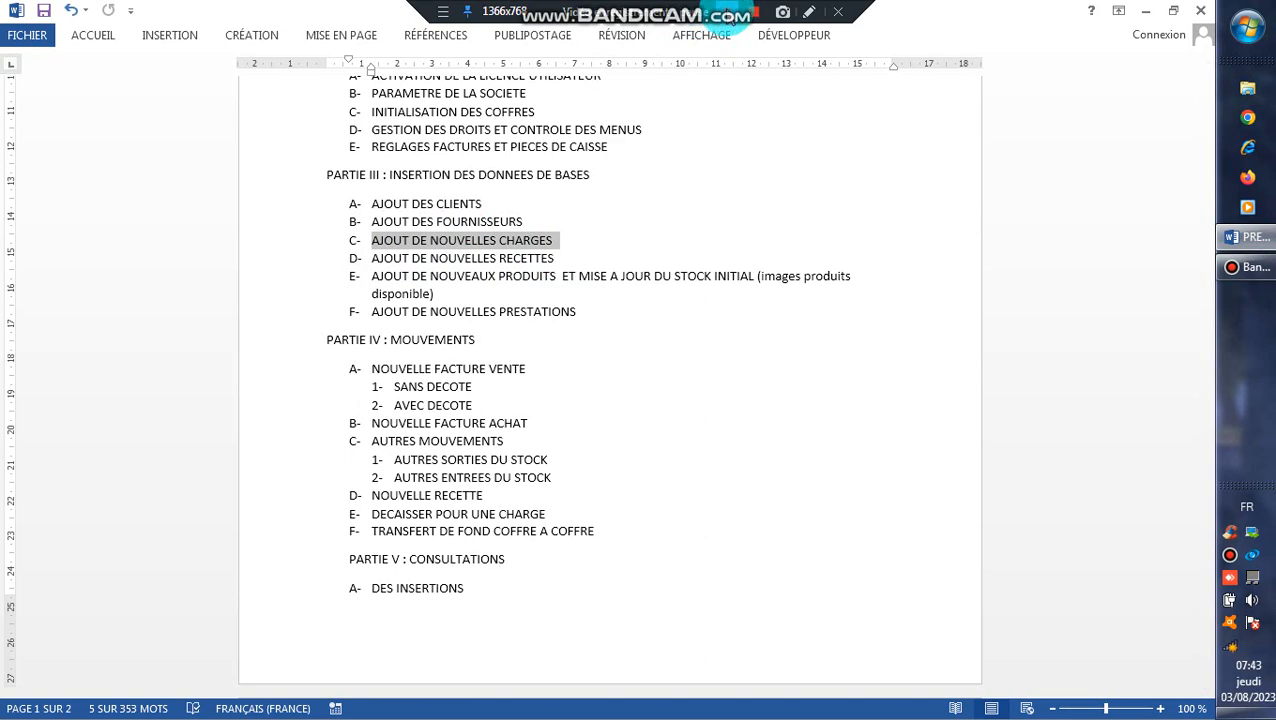
Switch back to NASSI, open the form for a new charge and enter the registration number 3 manually.
left_click(1150, 12)
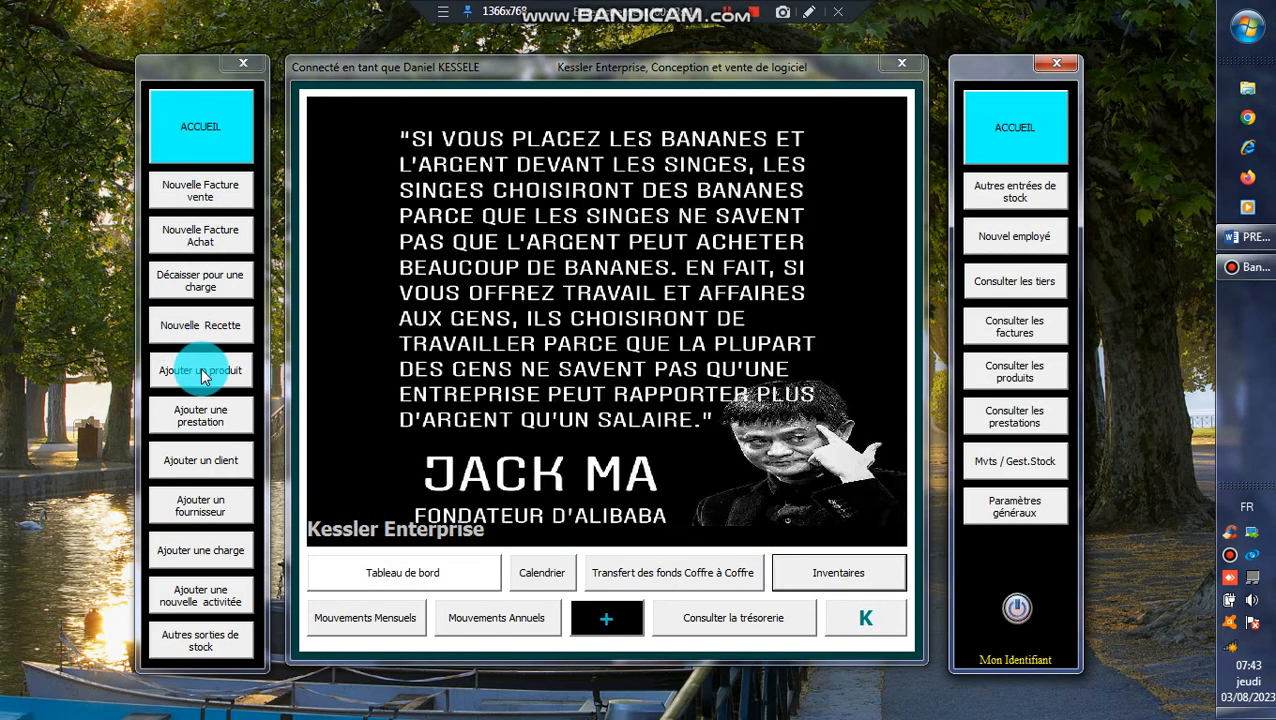
left_click(204, 551)
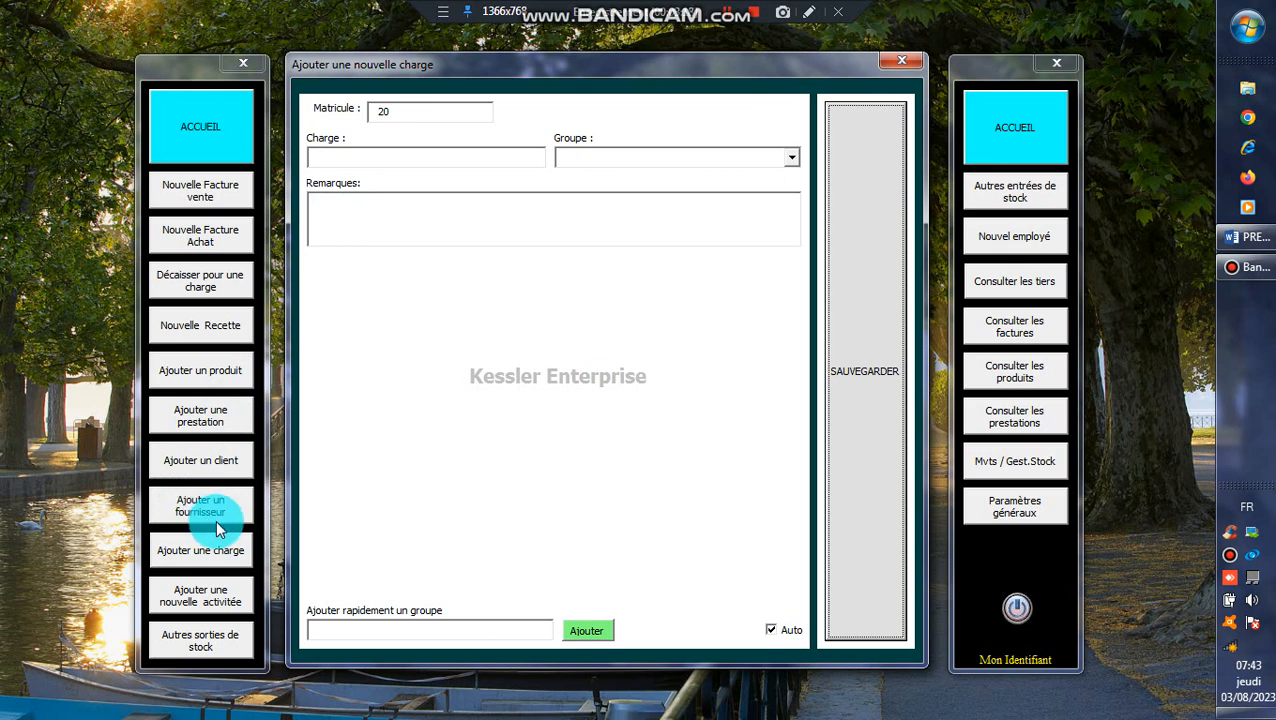
left_click(400, 116)
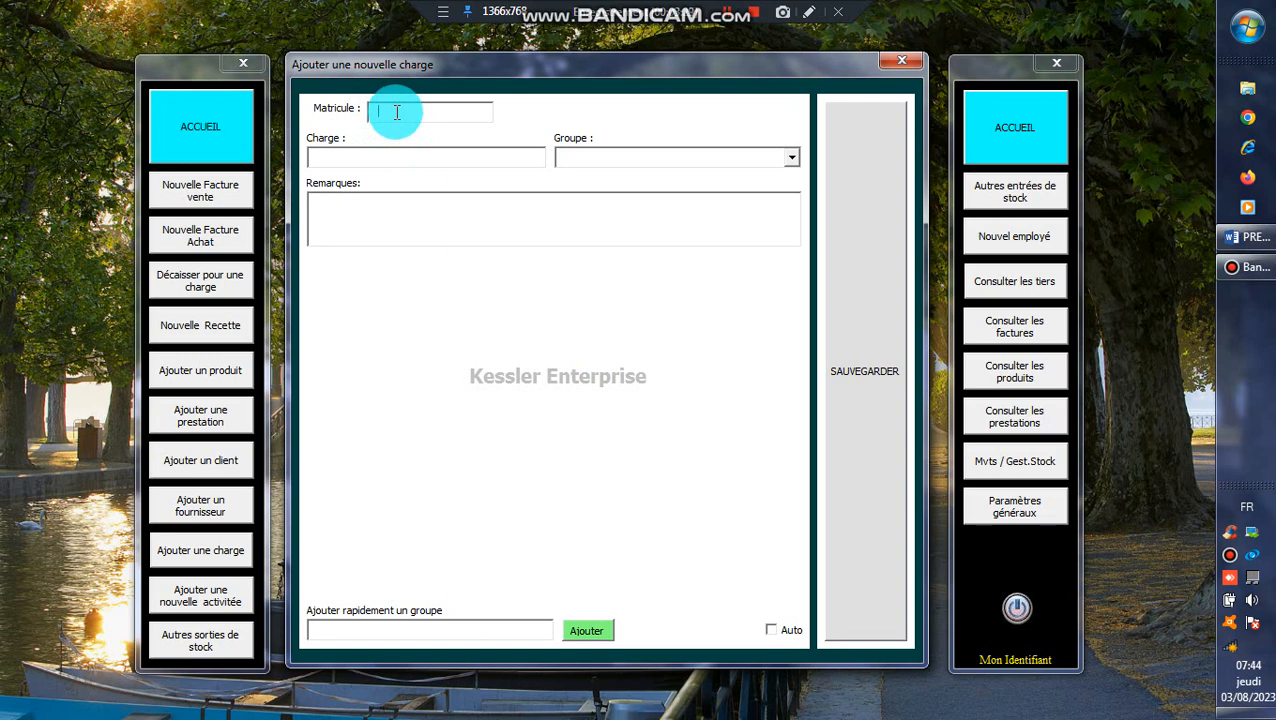
left_click(453, 109)
type("3")
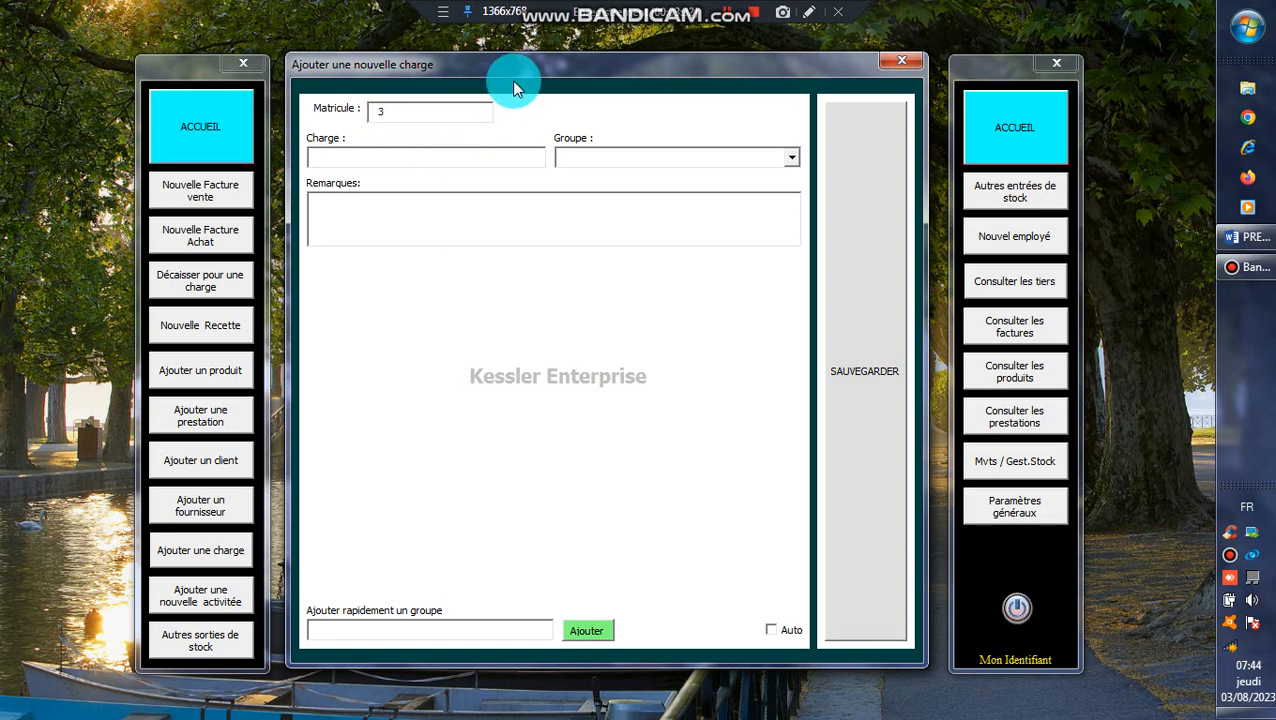
left_click(469, 158)
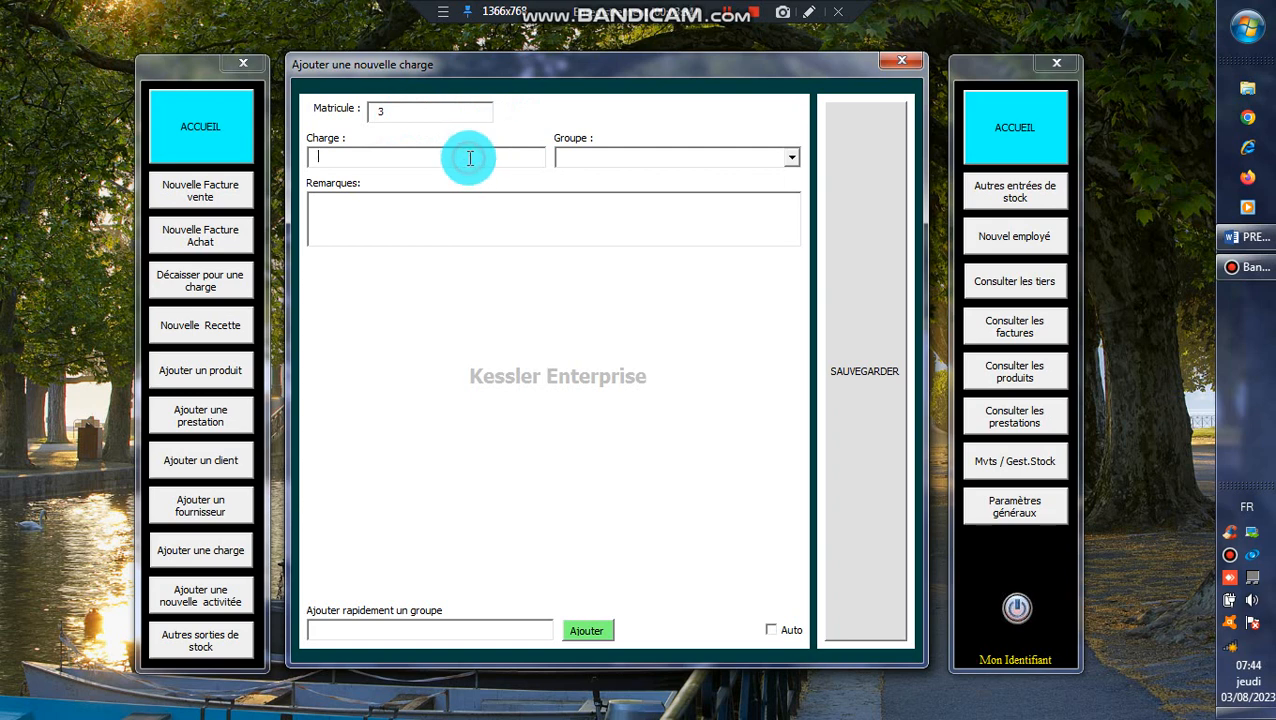
Add the charge group ENERGIES with the quick group entry of the new charge form.
left_click(798, 158)
left_click(798, 160)
left_click(798, 160)
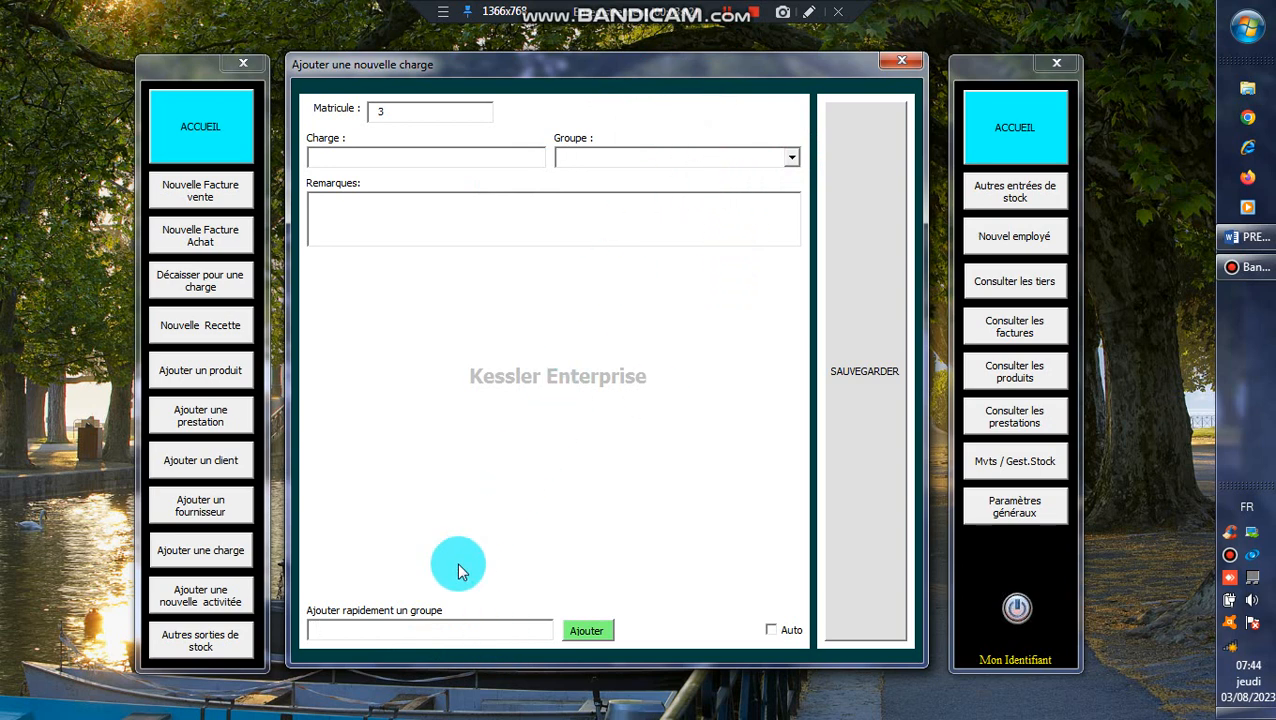
type("LE")
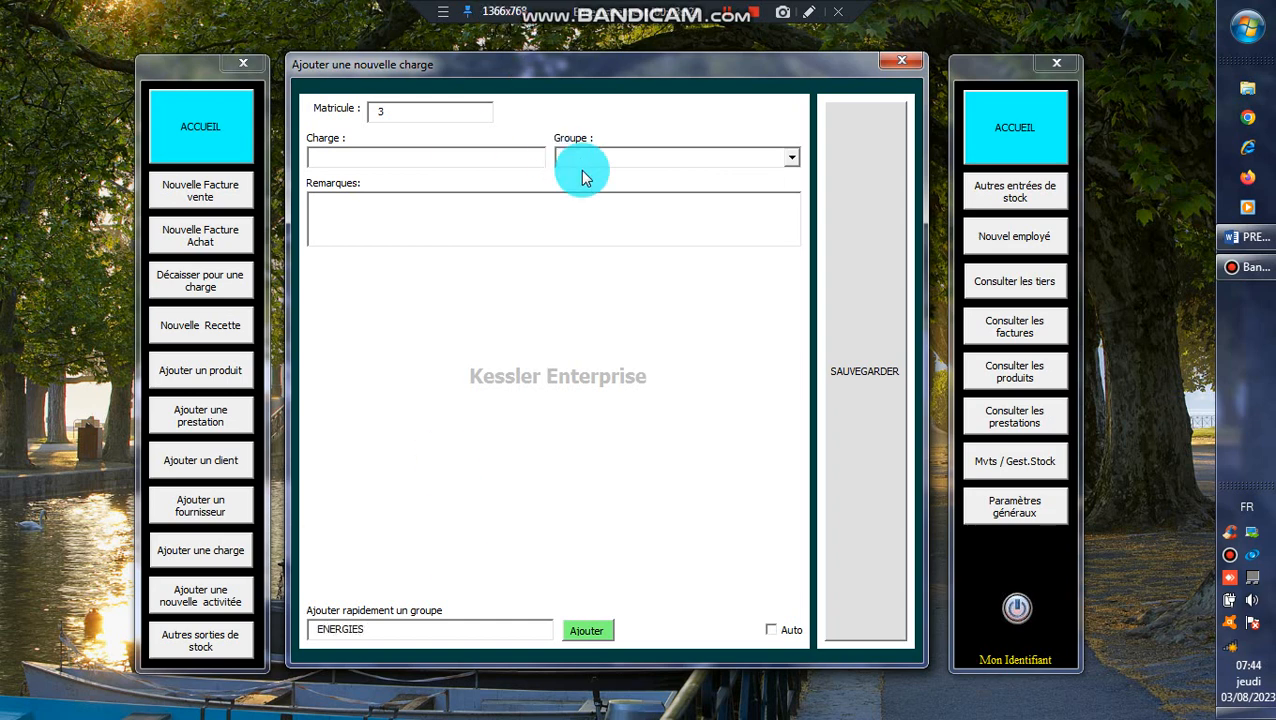
left_click(580, 629)
Add the charge group SALAIRES with the quick group entry.
left_click(448, 633)
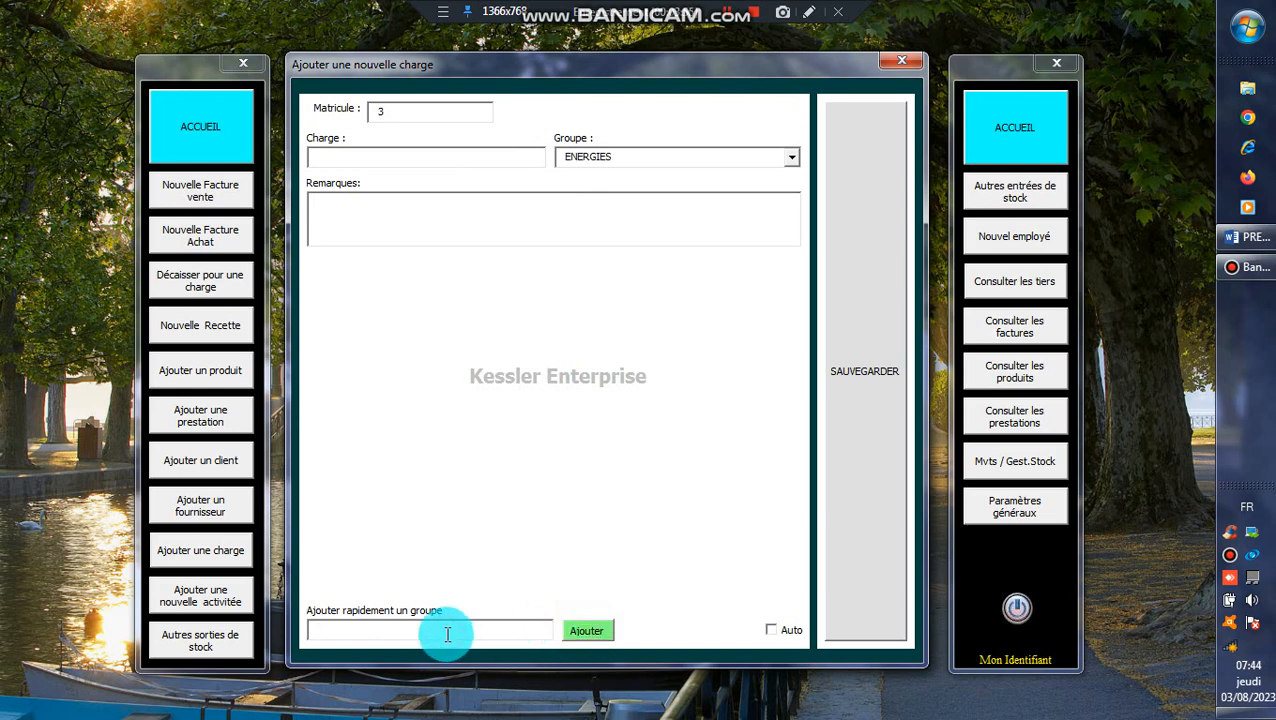
type("SALAI")
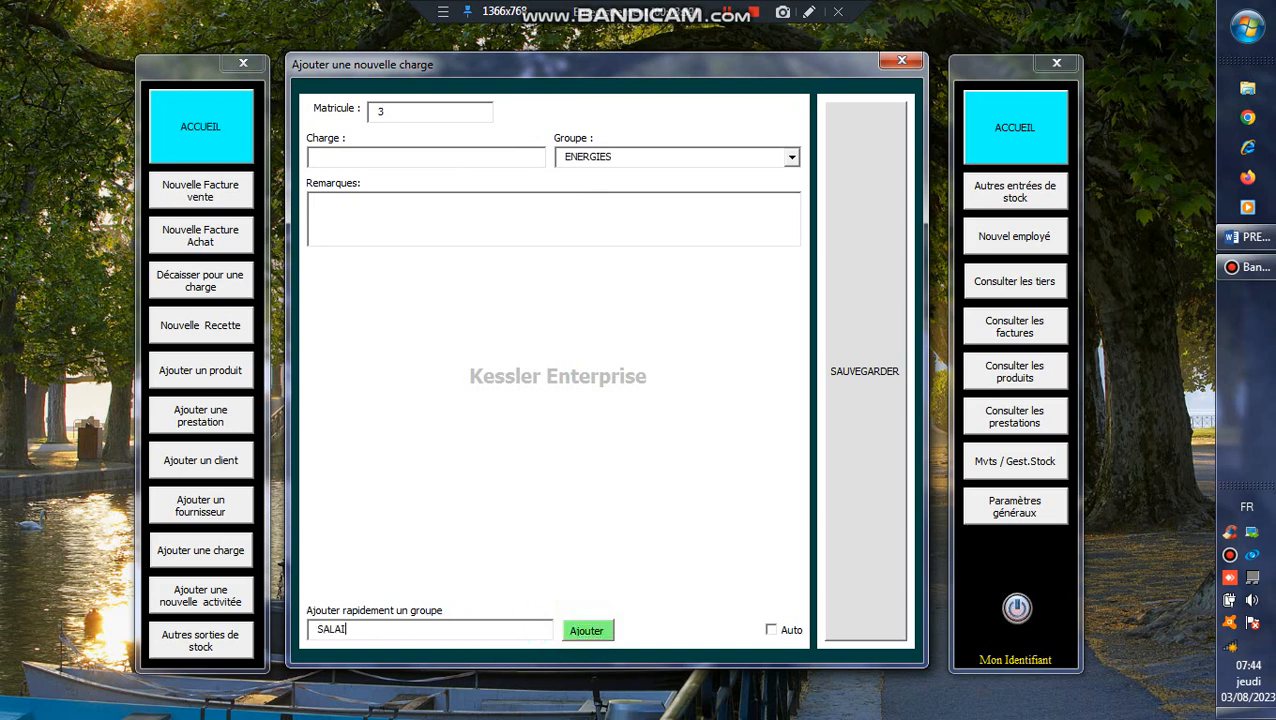
type("RES")
left_click(531, 566)
left_click(586, 632)
Add the remaining charge groups TRANSPORT, CHARGES FINANCIERE, MOUVEMENT BOSS and CHARGES LOCATIVES.
left_click(473, 629)
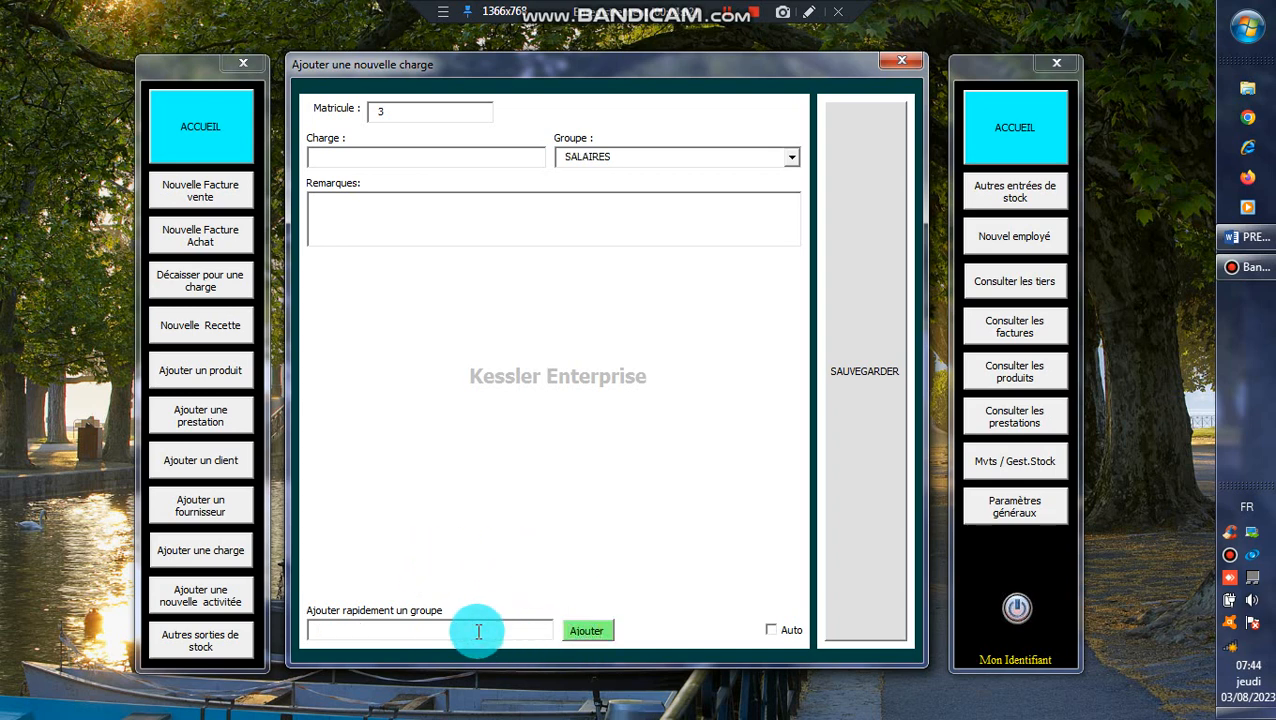
type("TRANSPORT")
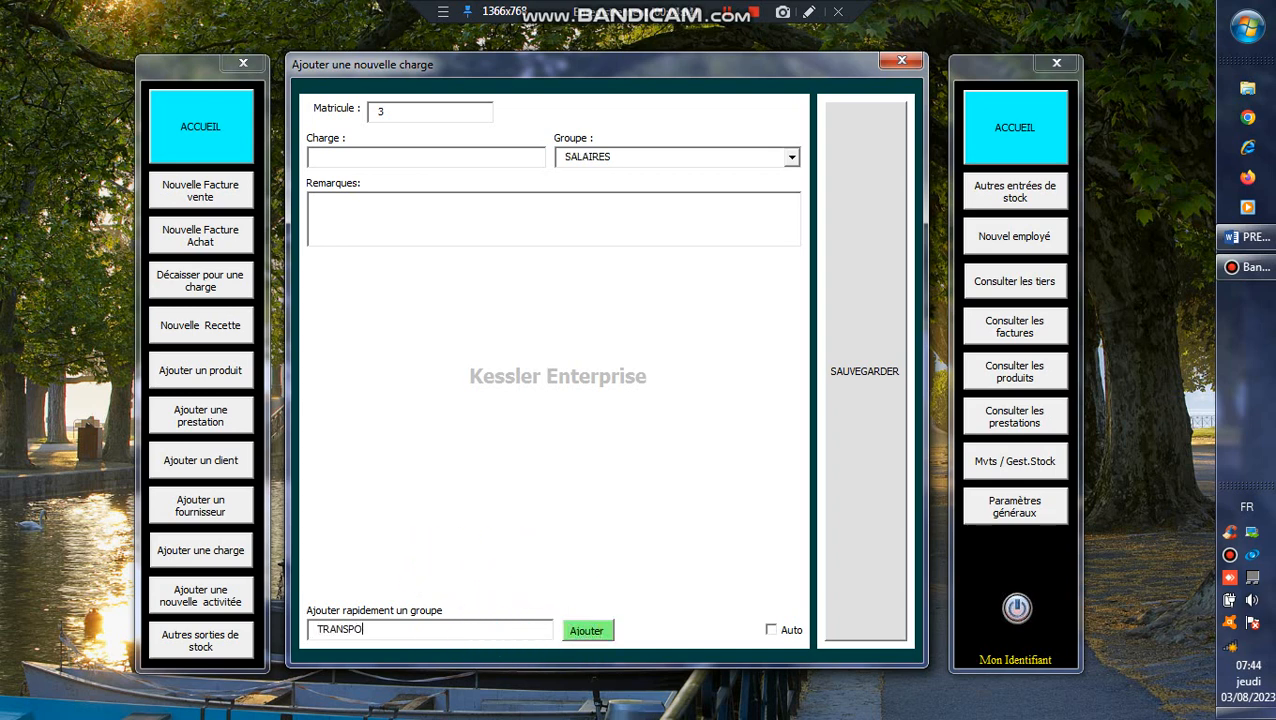
left_click(588, 631)
left_click(515, 628)
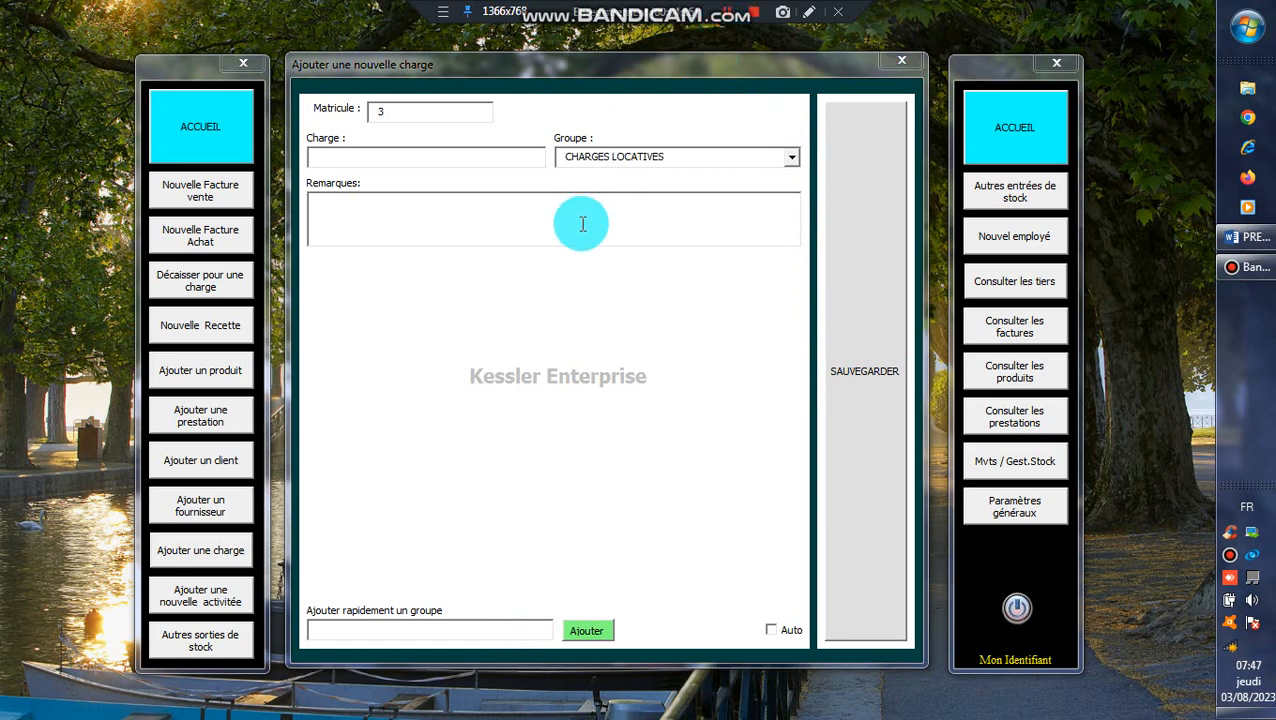
left_click(791, 158)
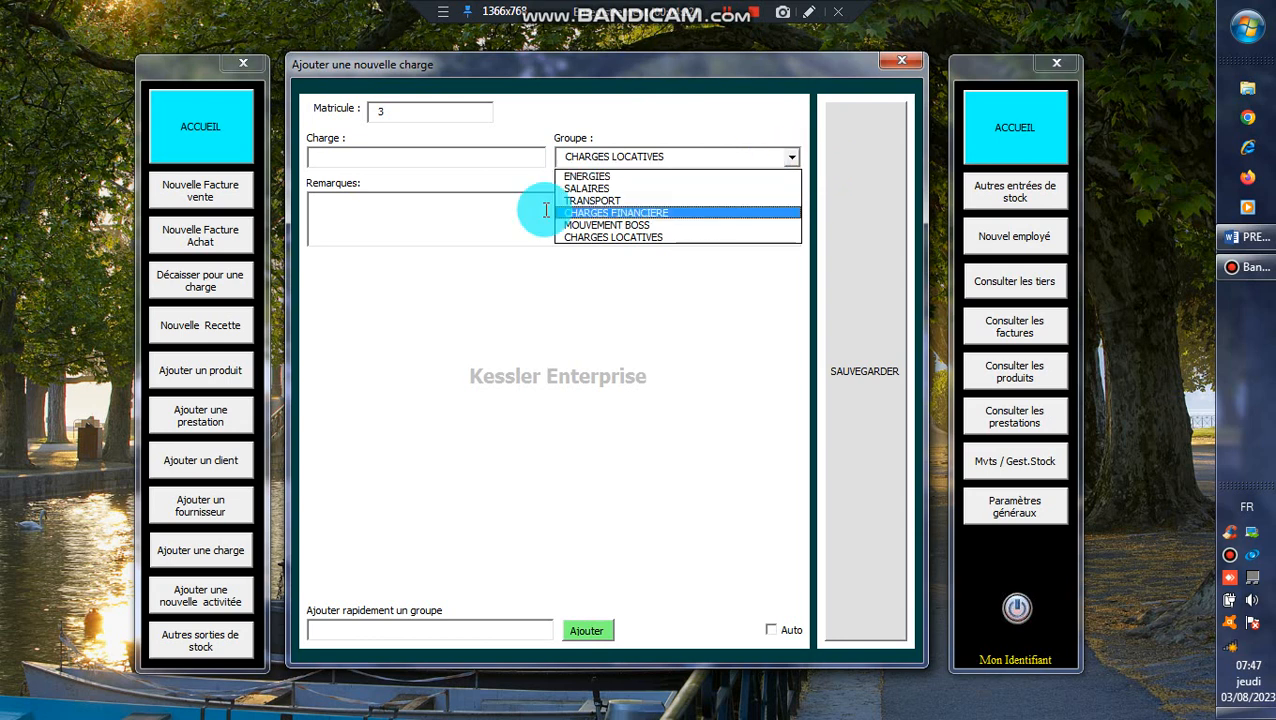
left_click(630, 177)
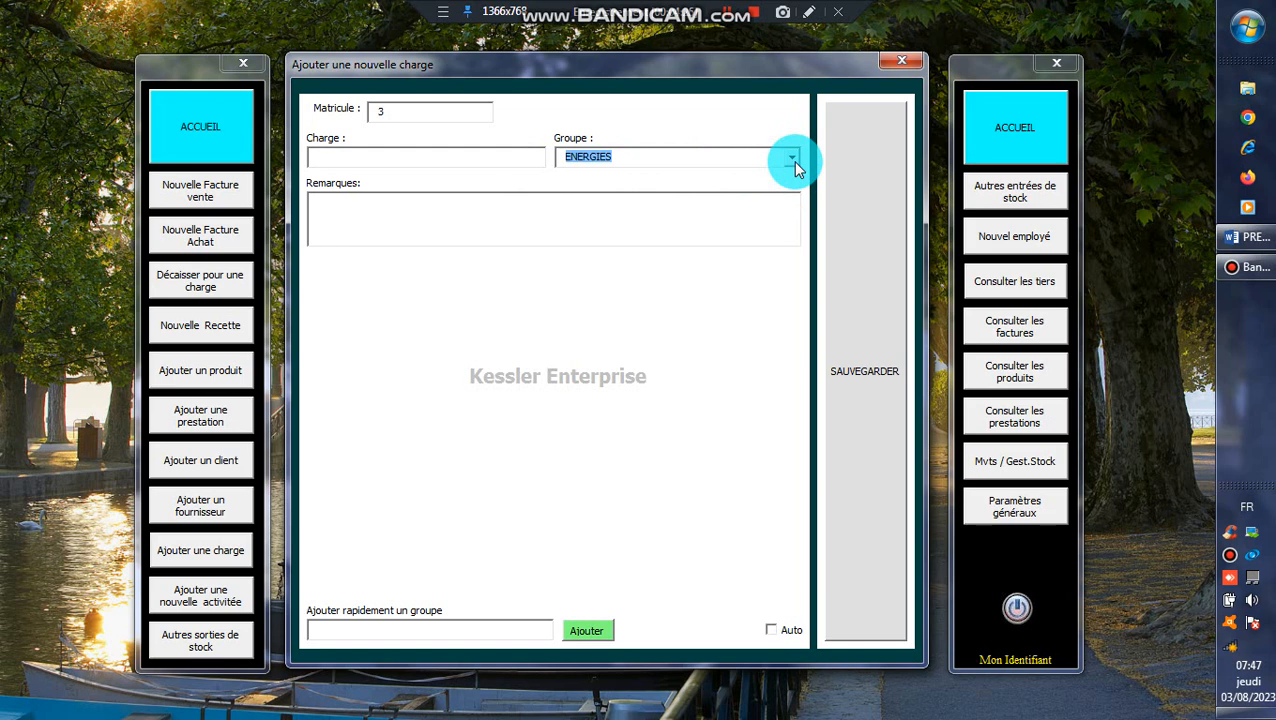
left_click(420, 628)
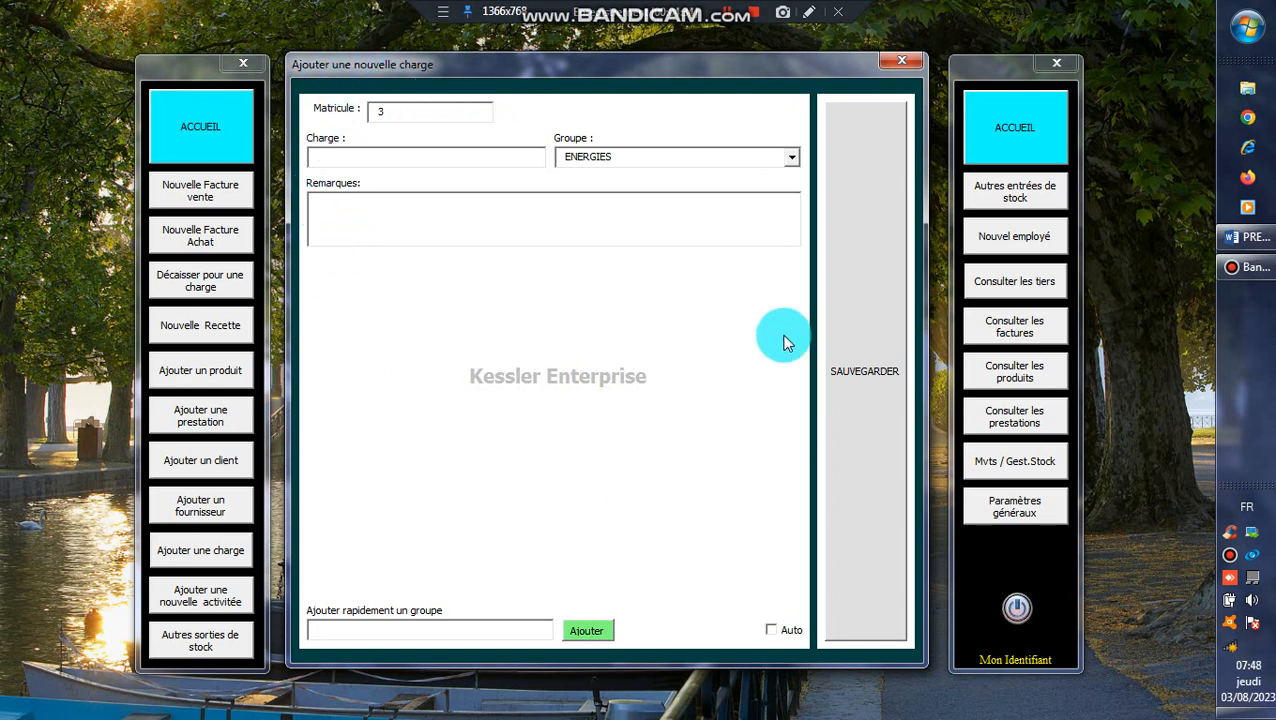
left_click(904, 62)
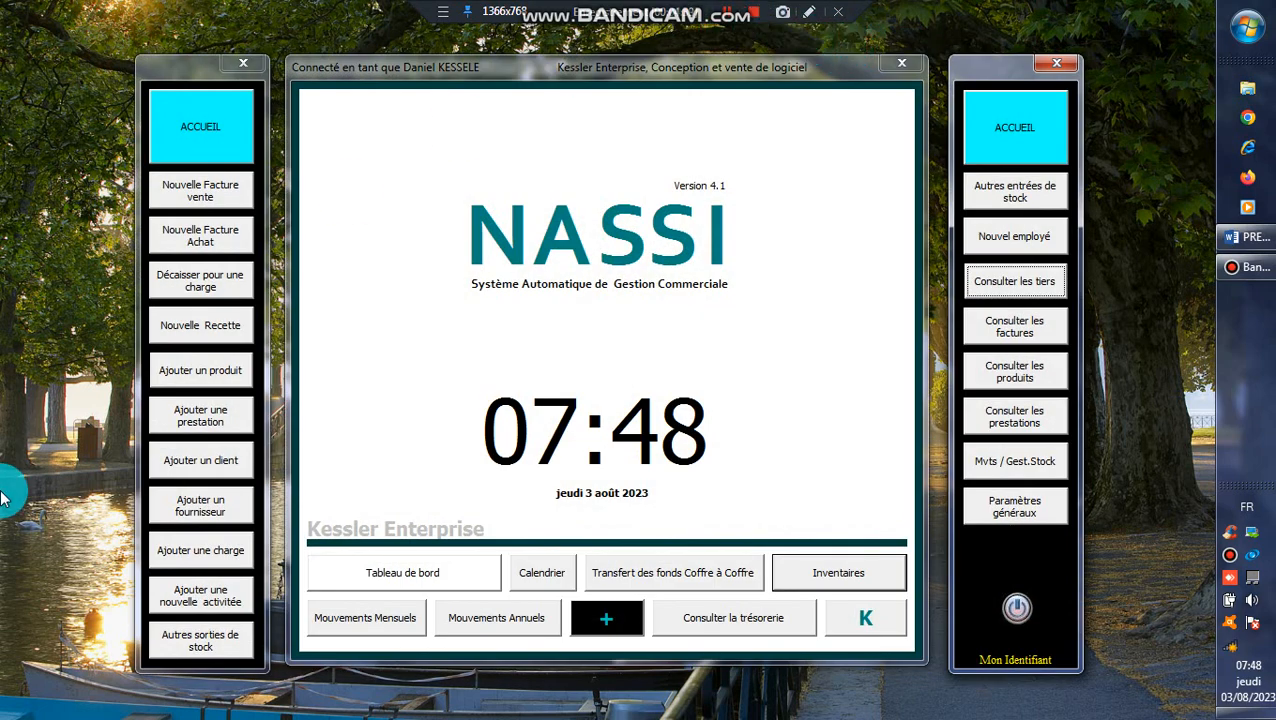
Open a new charge form, enter the charge "Electricité" in the group ENERGIES and save it.
left_click(172, 551)
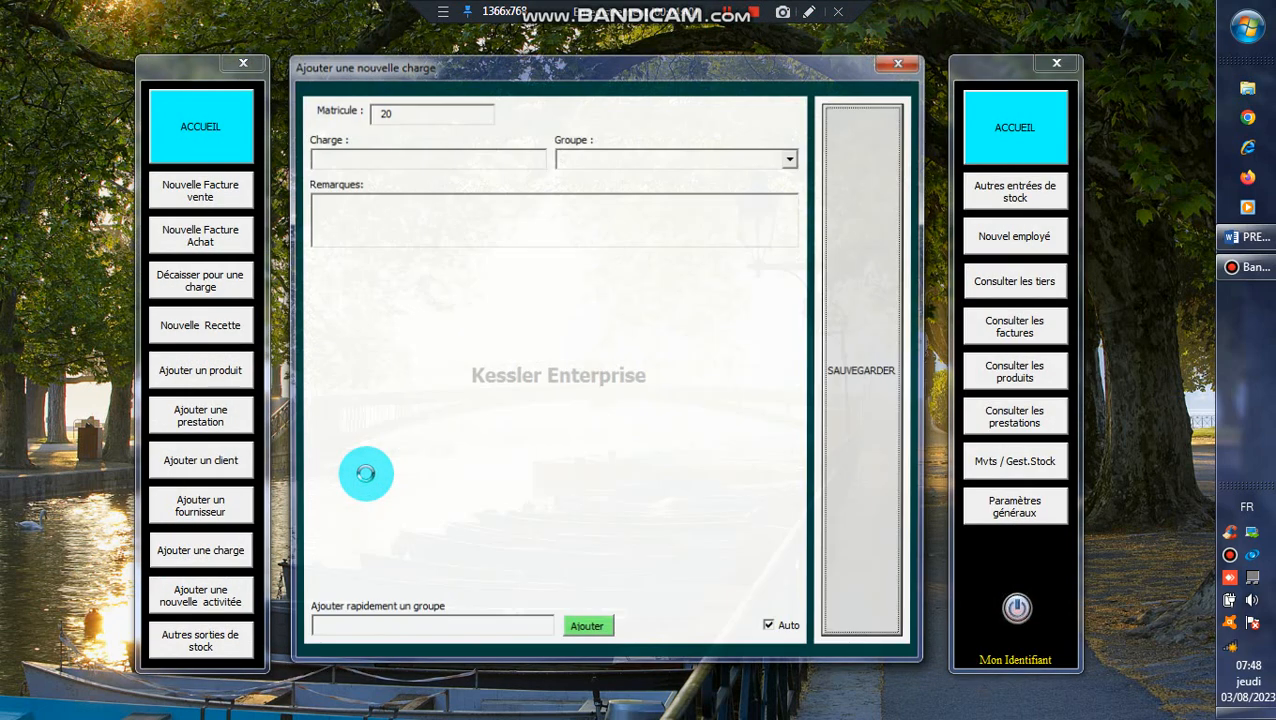
left_click(785, 160)
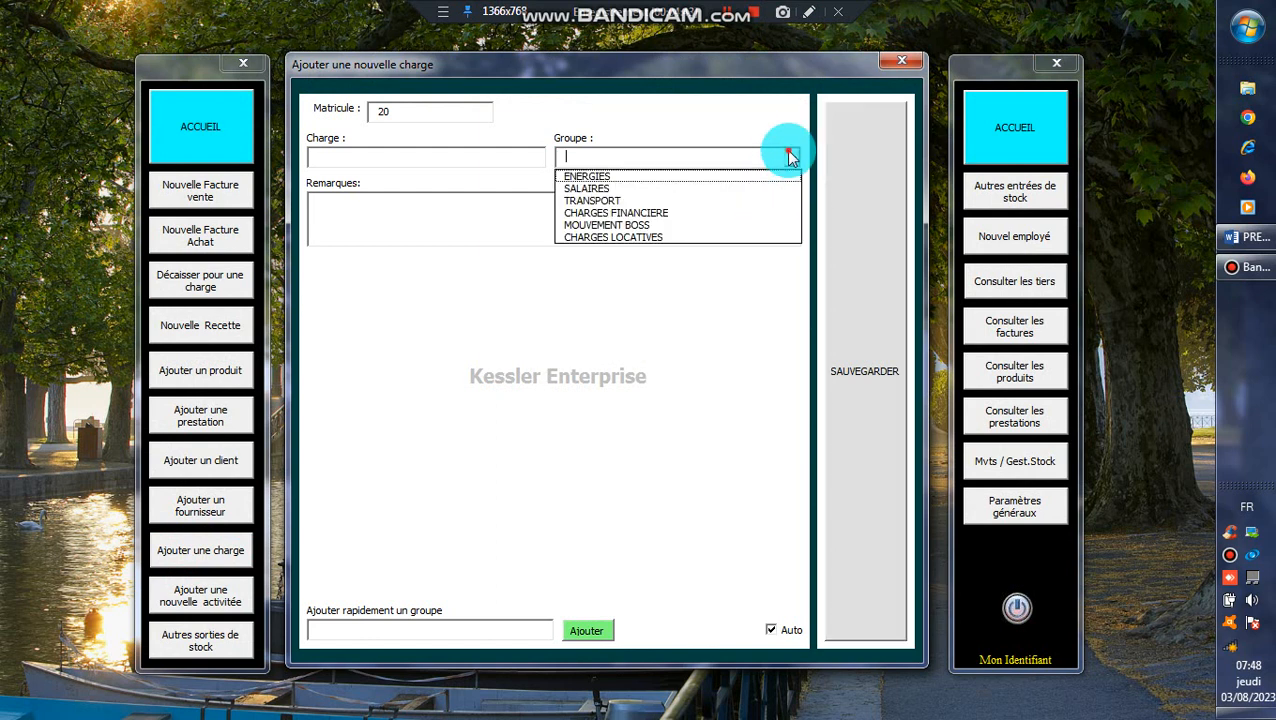
left_click(697, 177)
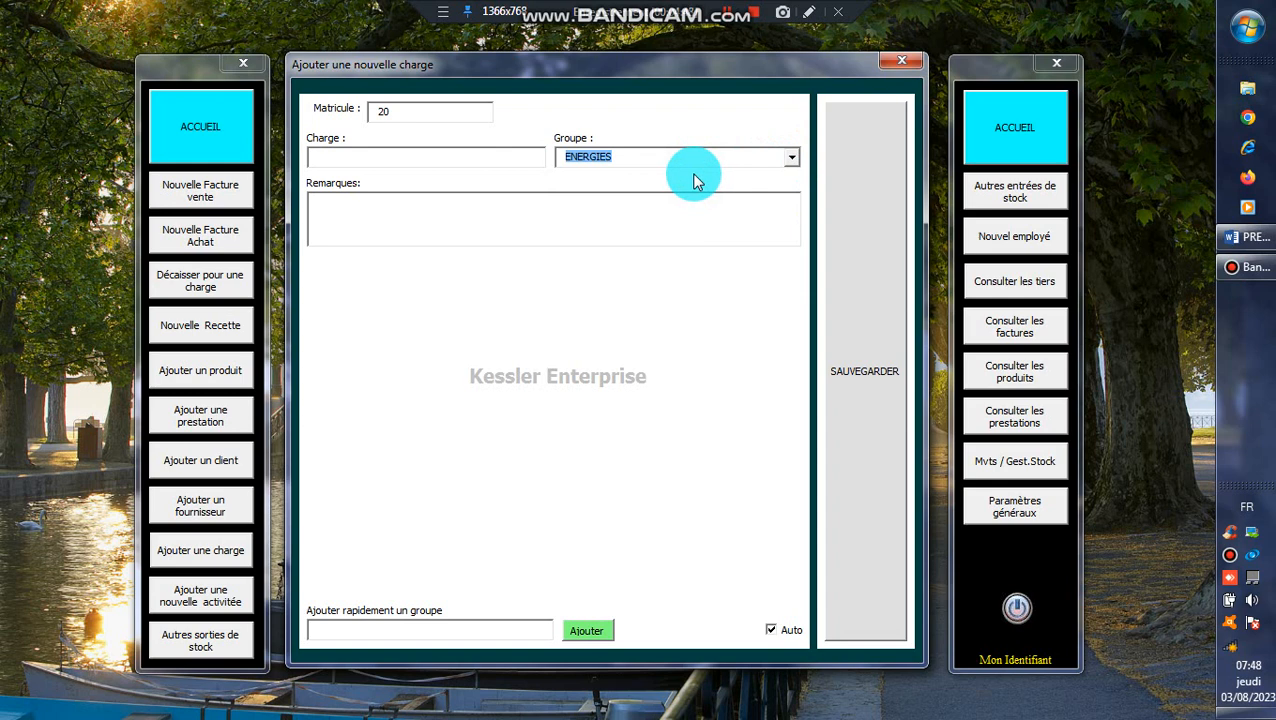
left_click(508, 152)
type("ELE")
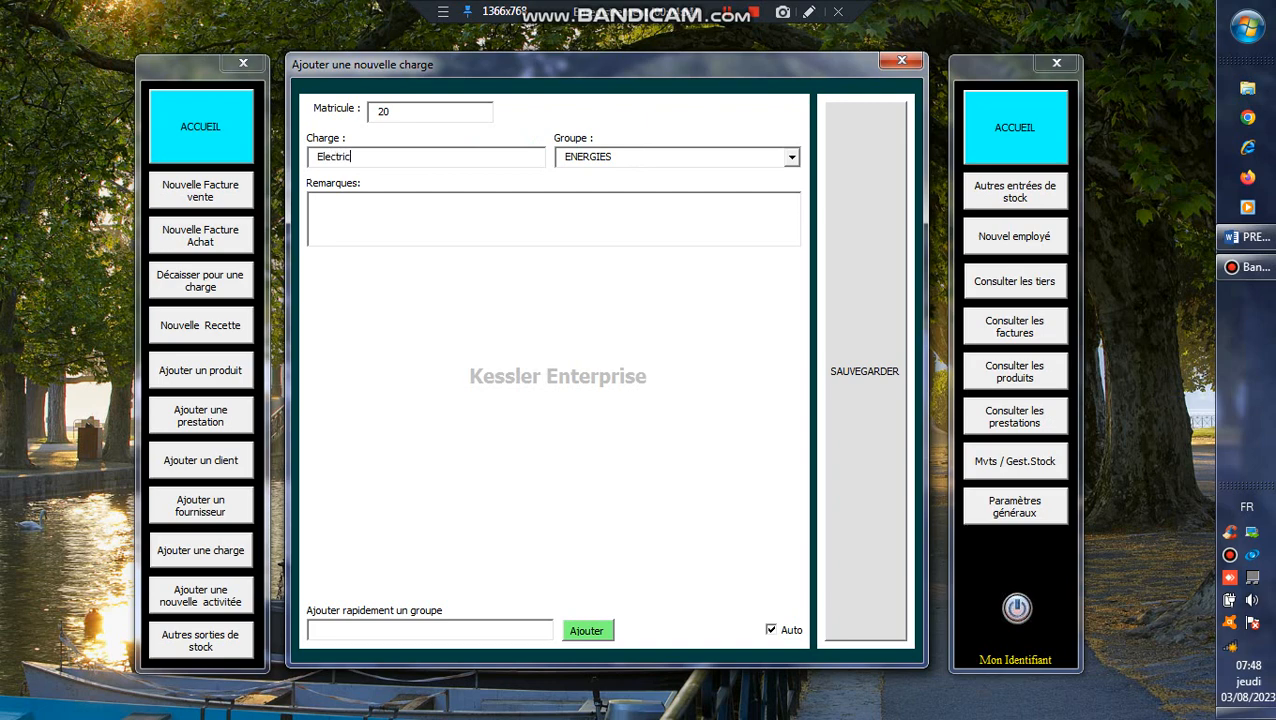
left_click(508, 150)
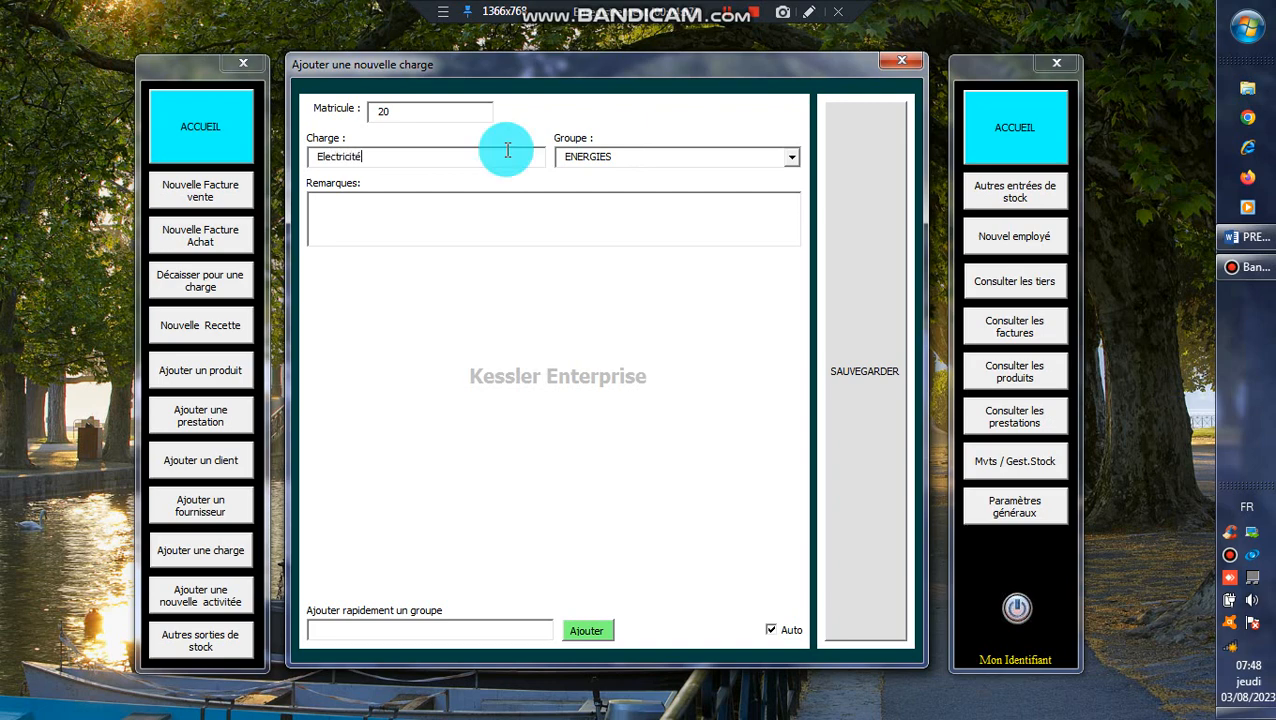
left_click(884, 184)
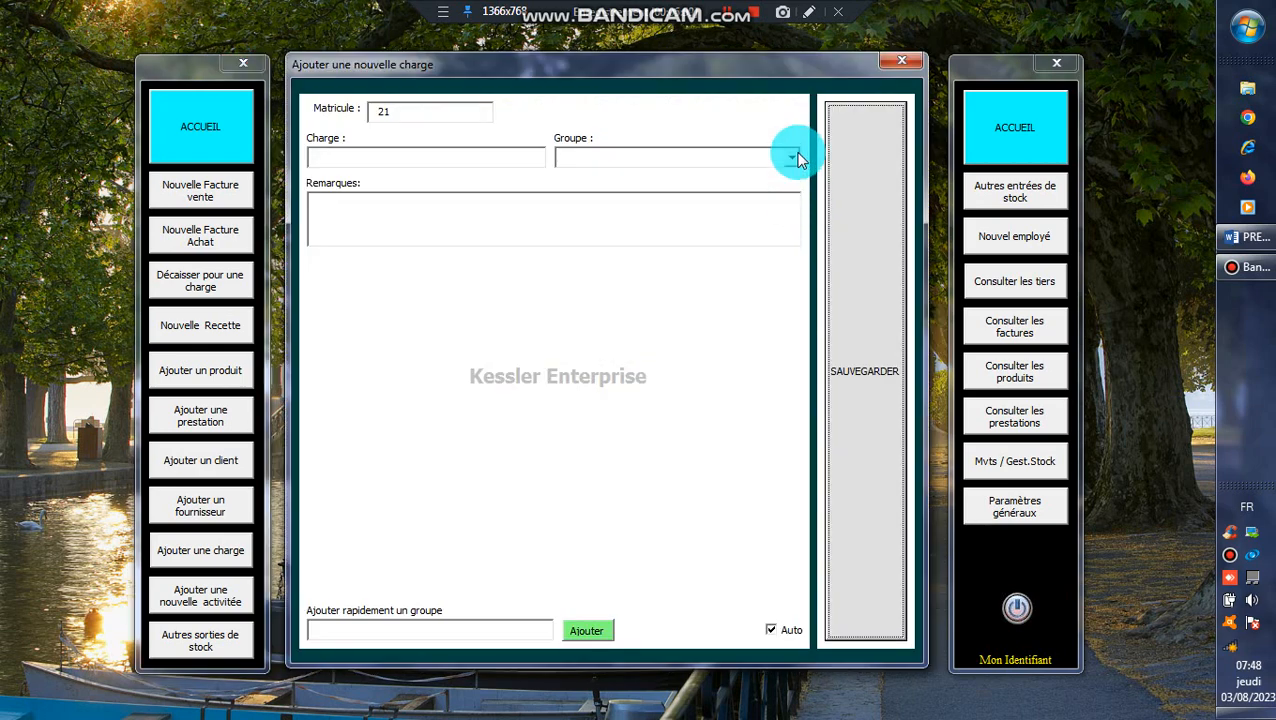
Enter and save the charge "Eau" in the group ENERGIES.
left_click(791, 155)
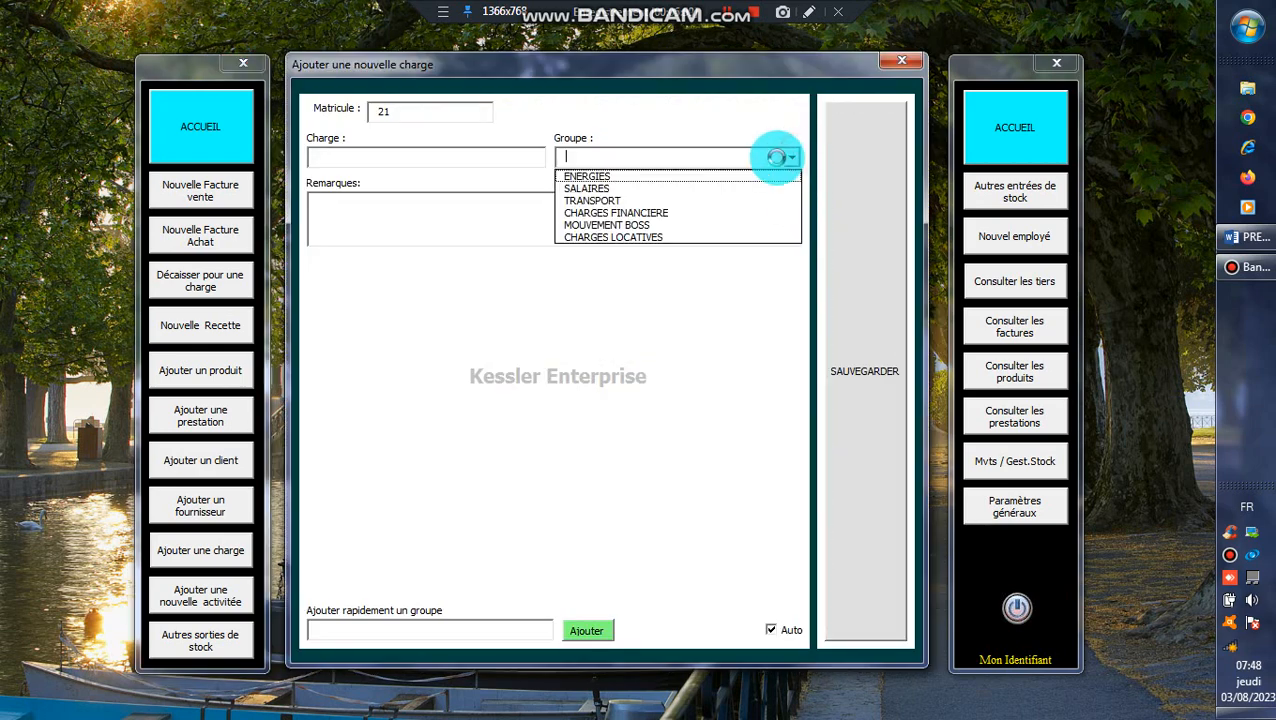
left_click(695, 177)
left_click(375, 155)
type("Eau")
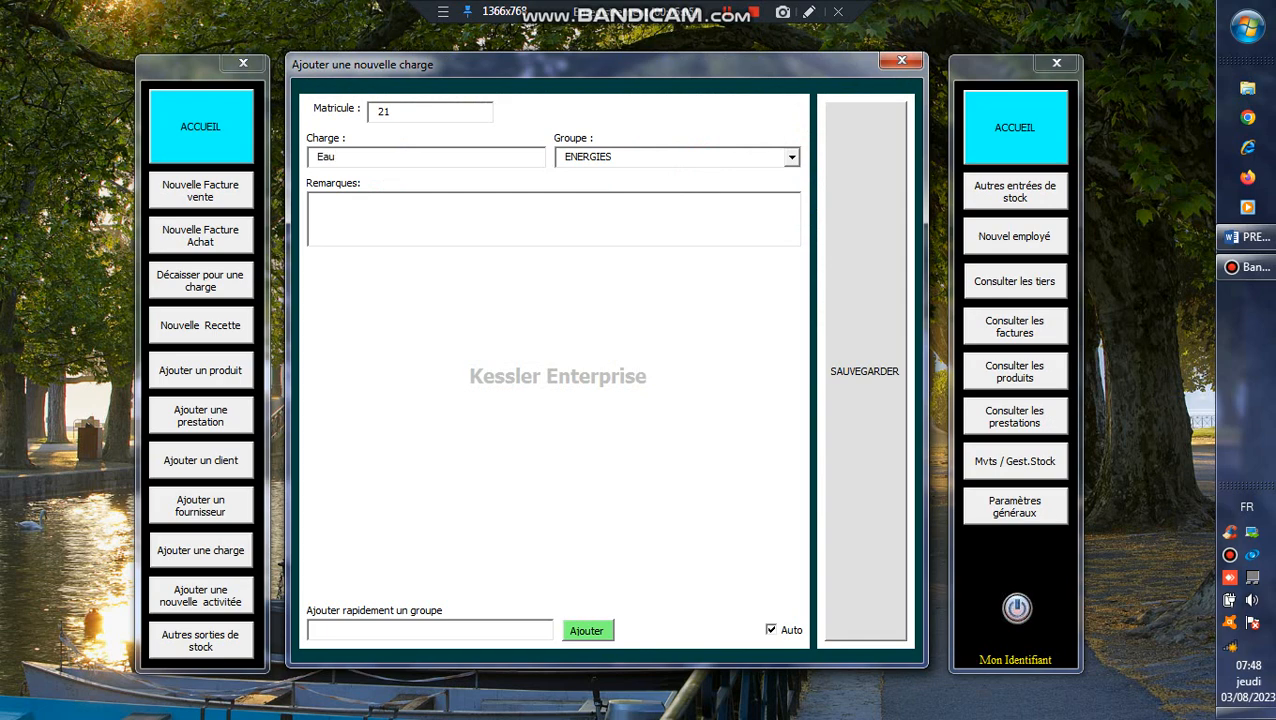
left_click(834, 160)
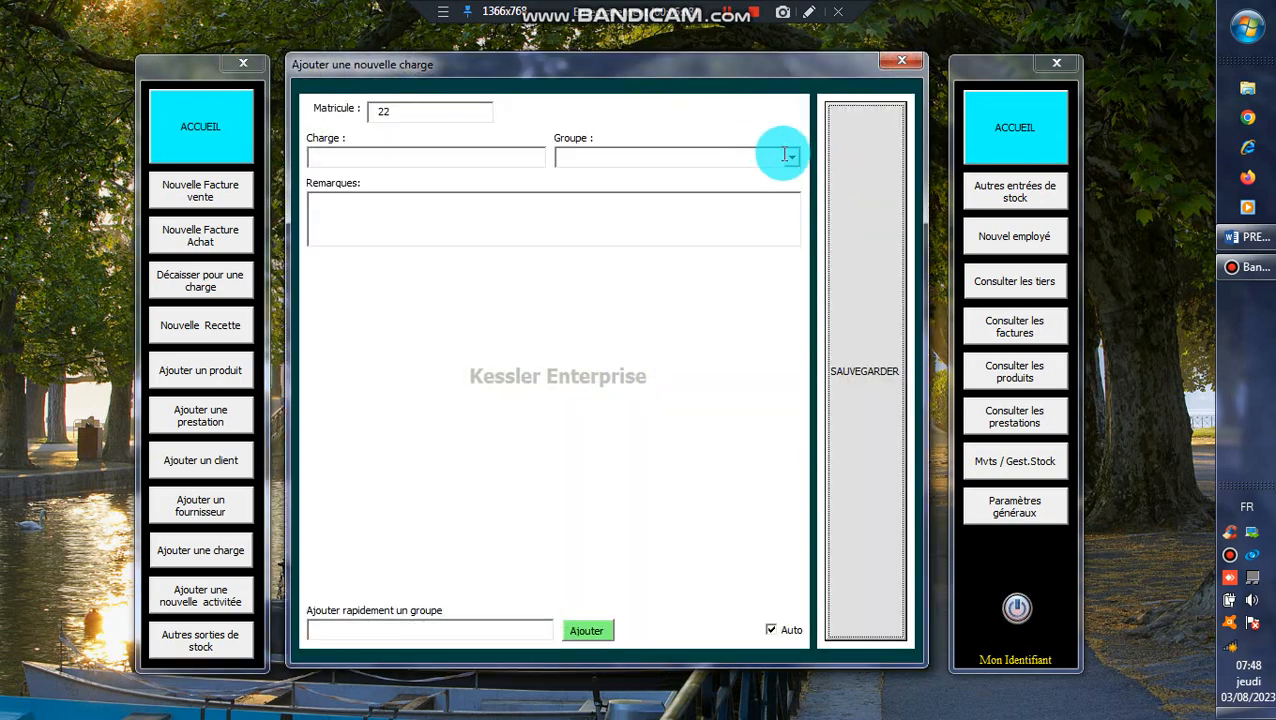
Enter and save the charge "Gaz" in the group ENERGIES.
left_click(790, 157)
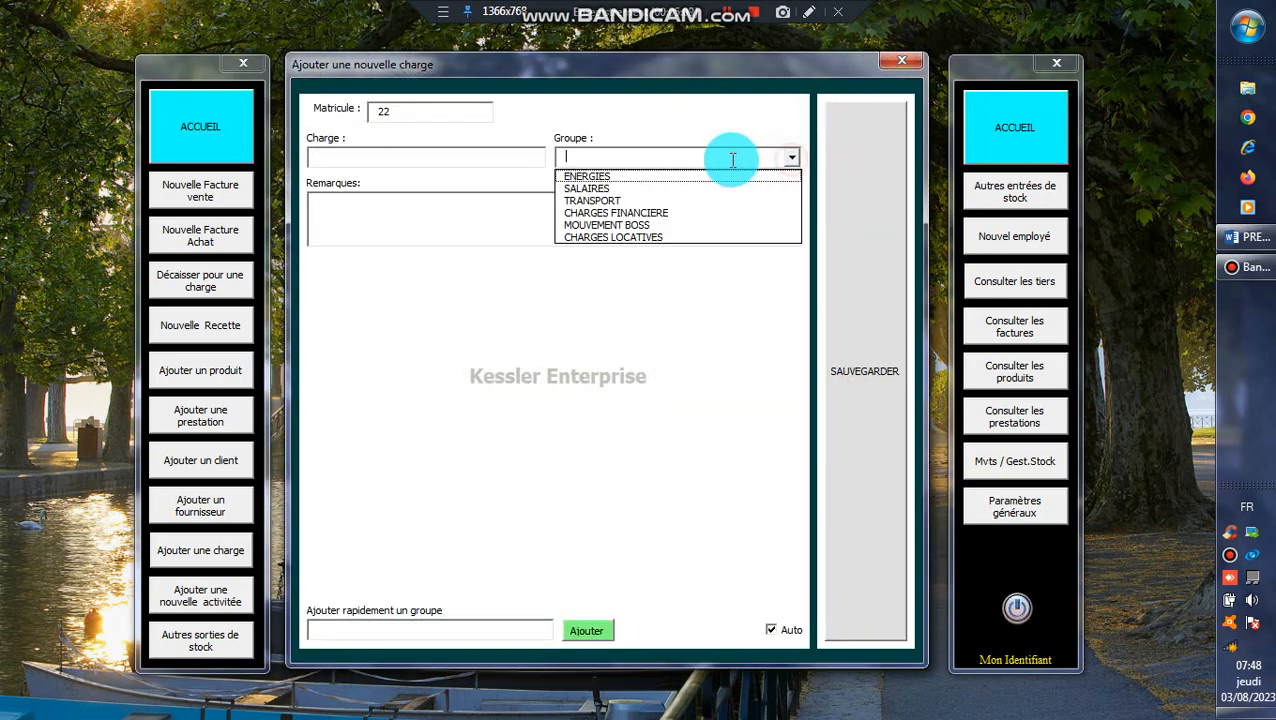
left_click(732, 160)
left_click(790, 158)
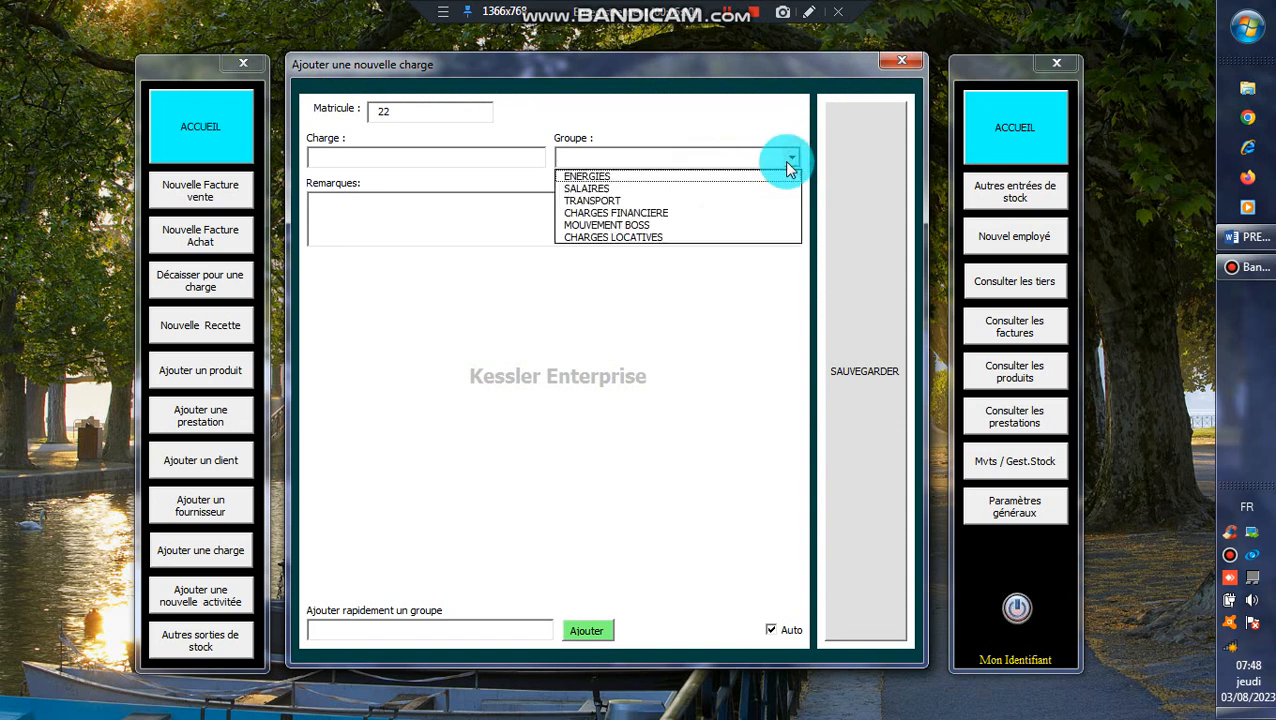
left_click(755, 177)
left_click(464, 160)
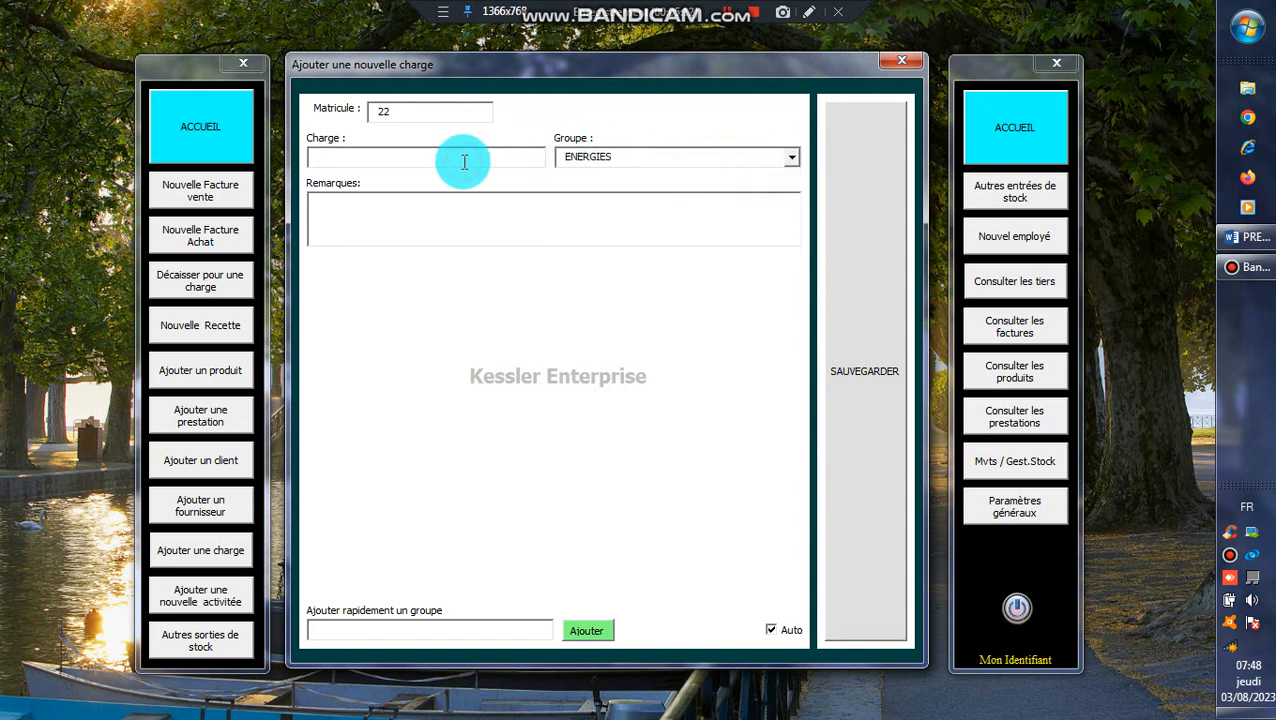
type("Gaz")
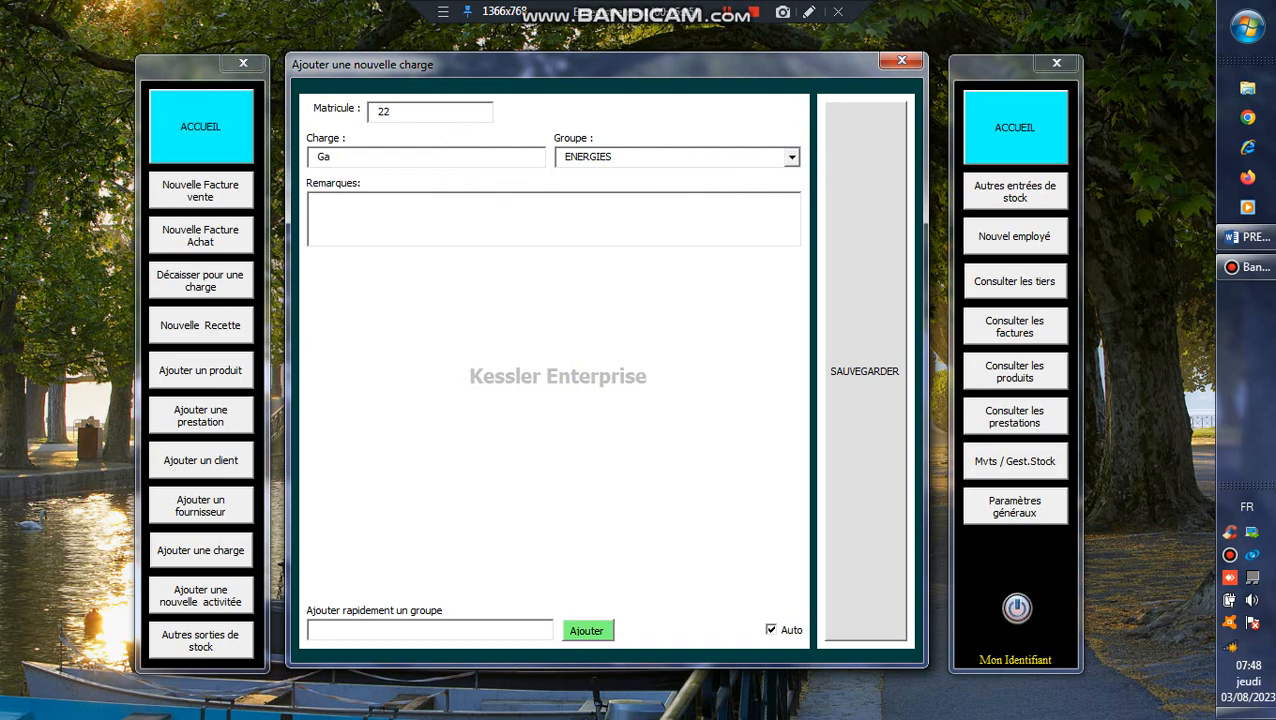
left_click(889, 220)
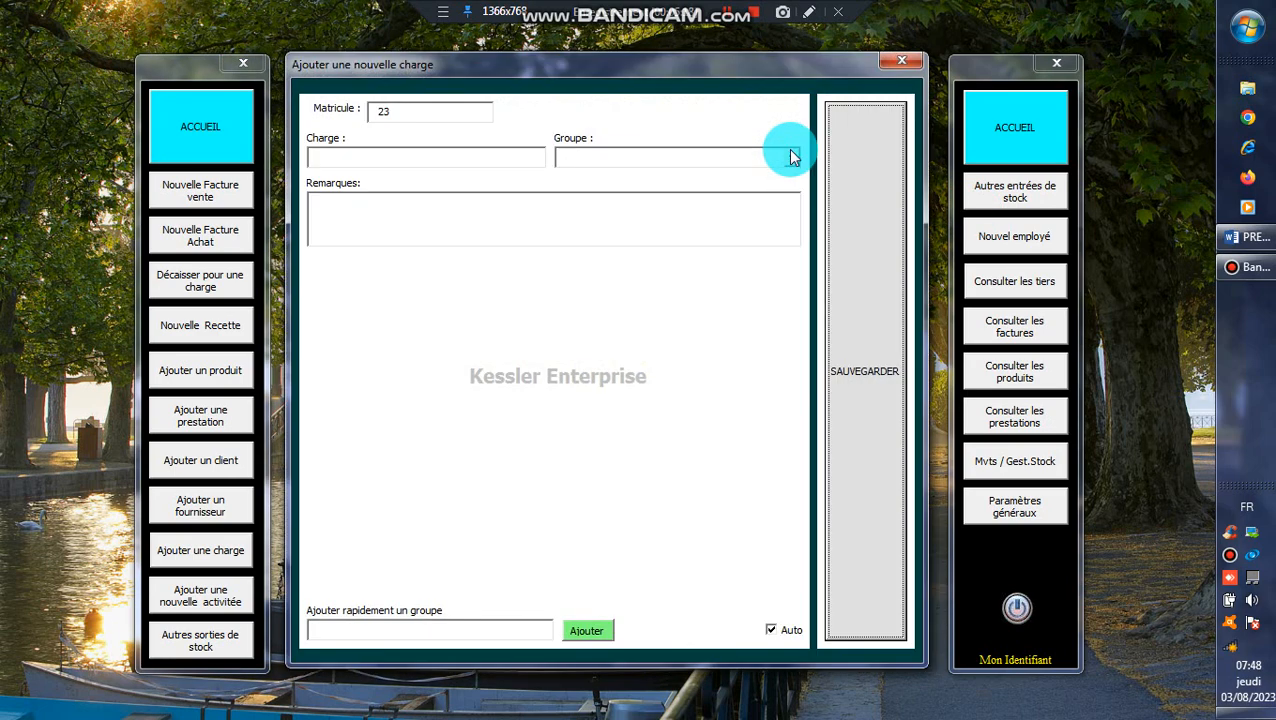
Enter and save the charge "Carburant" in the group ENERGIES.
left_click(792, 157)
left_click(726, 179)
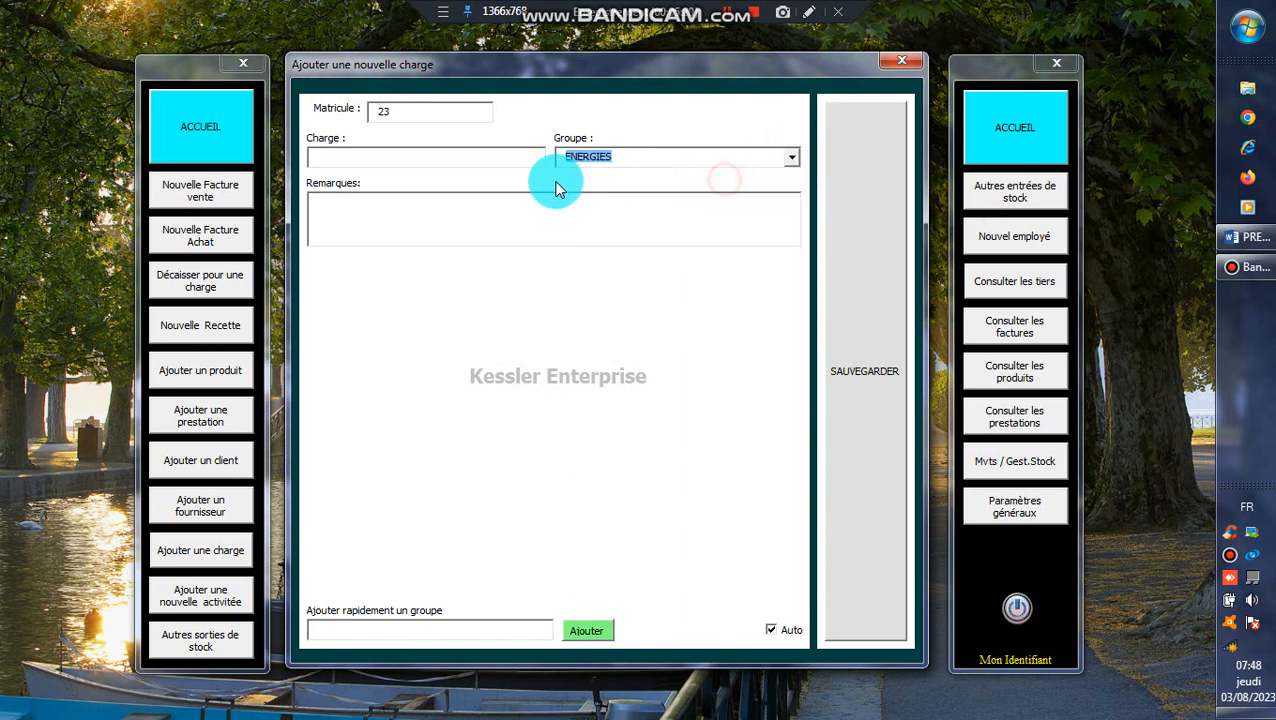
type("E")
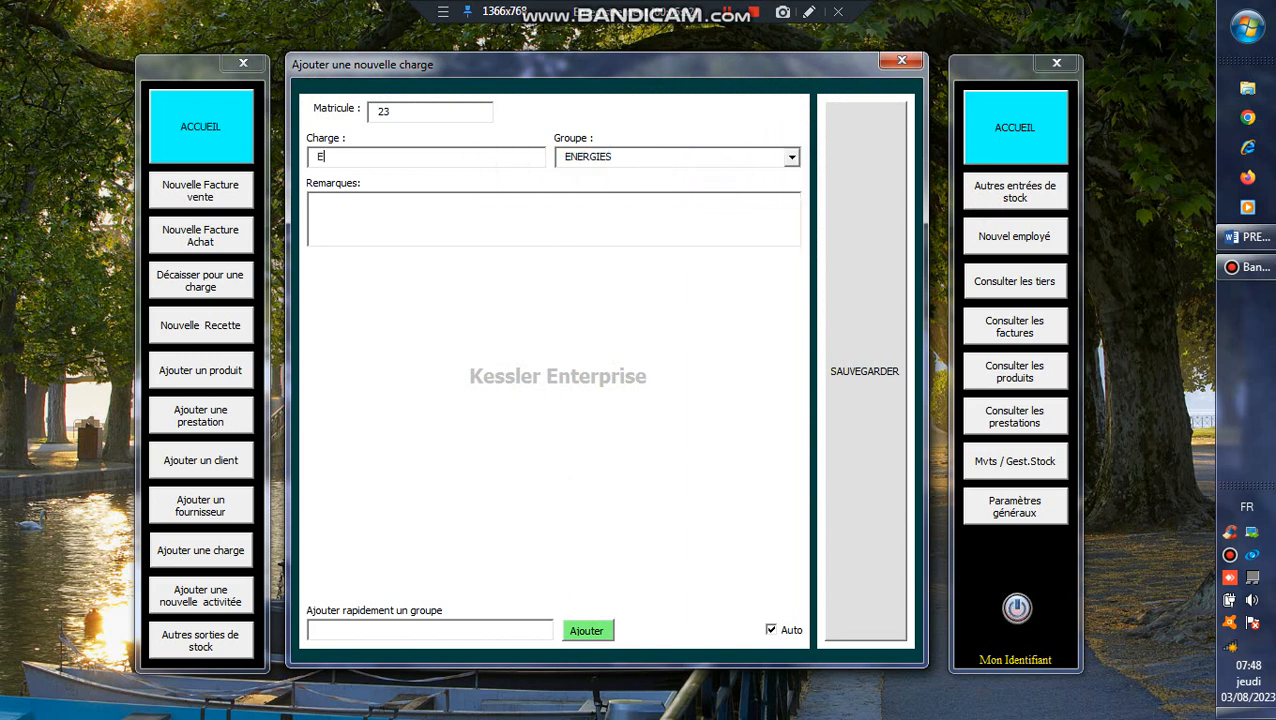
type("SSE")
key("BackSpace")
key("BackSpace")
key("BackSpace")
type("Carburant")
left_click(852, 200)
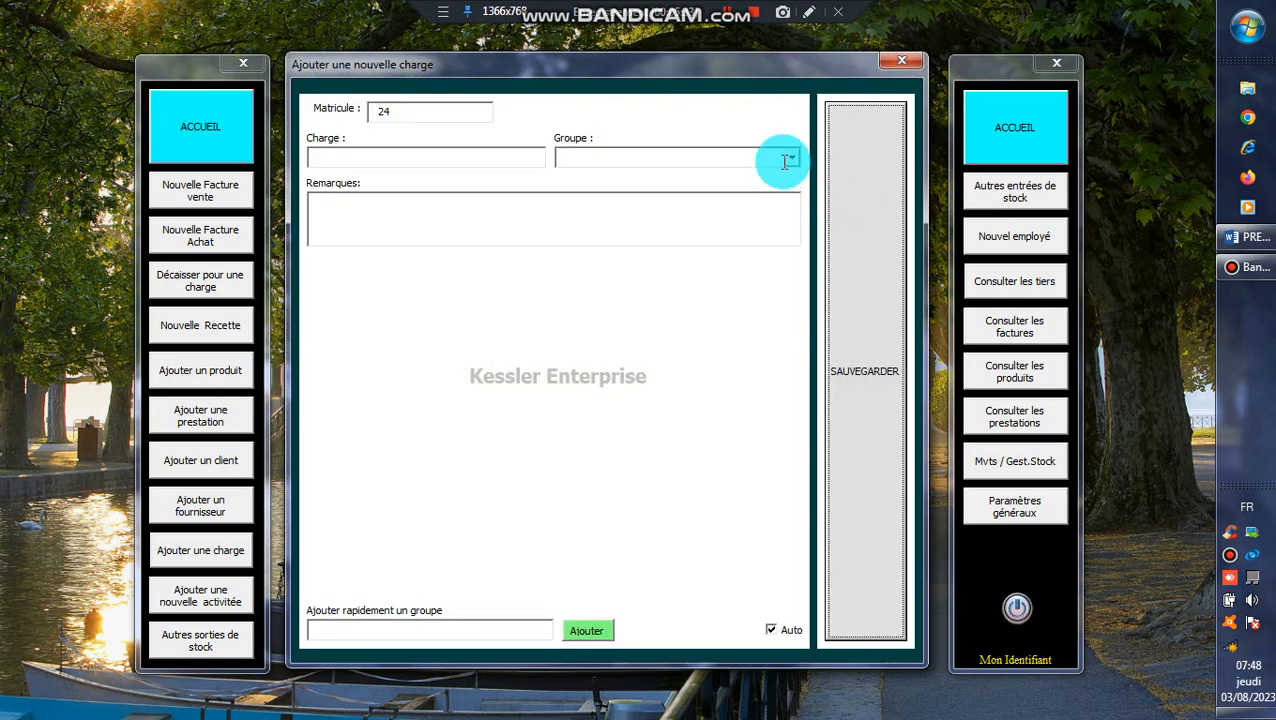
Enter and save the charge "Salaire CEO" in the group SALAIRES, and close the charge form.
left_click(789, 158)
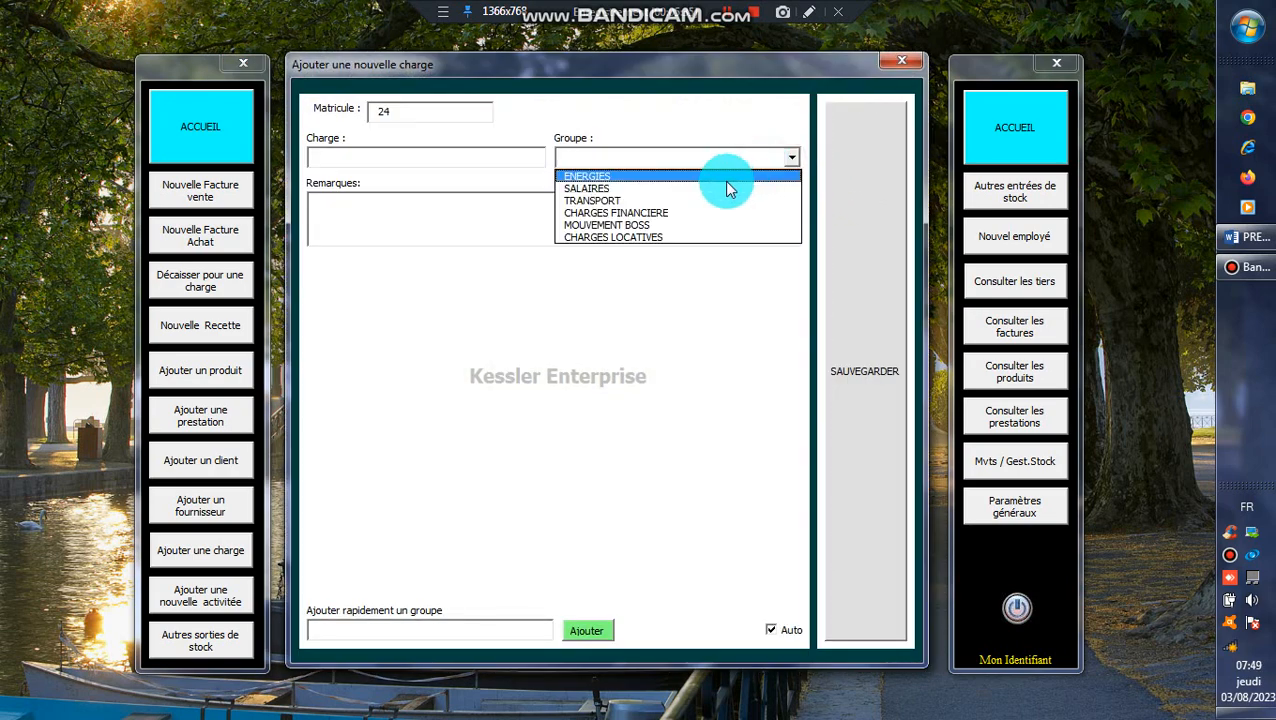
left_click(726, 189)
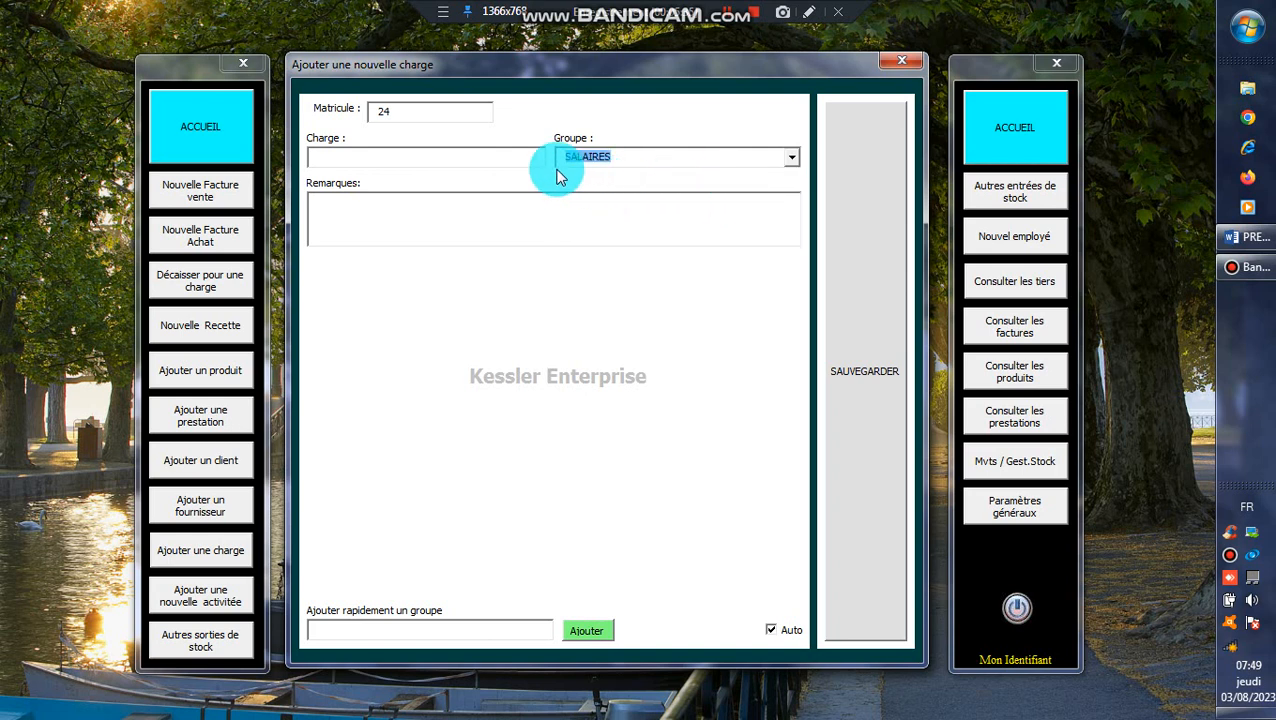
left_click(527, 161)
type("S")
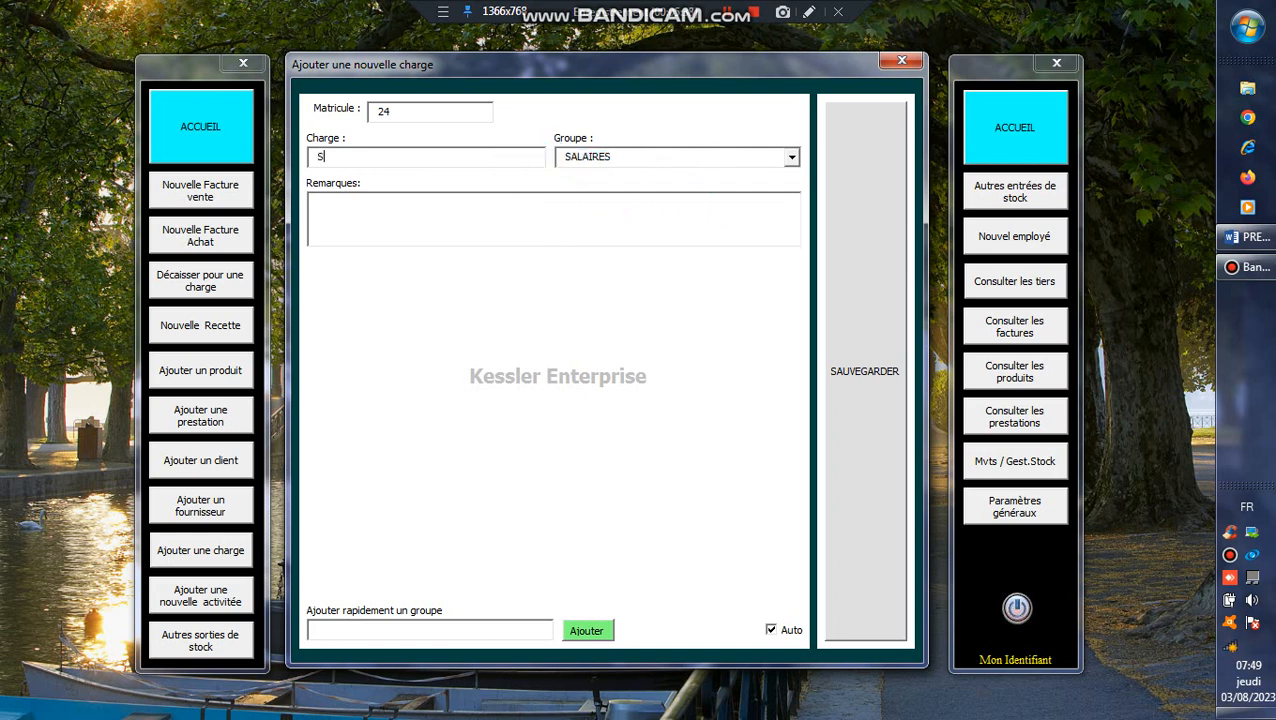
type("ali")
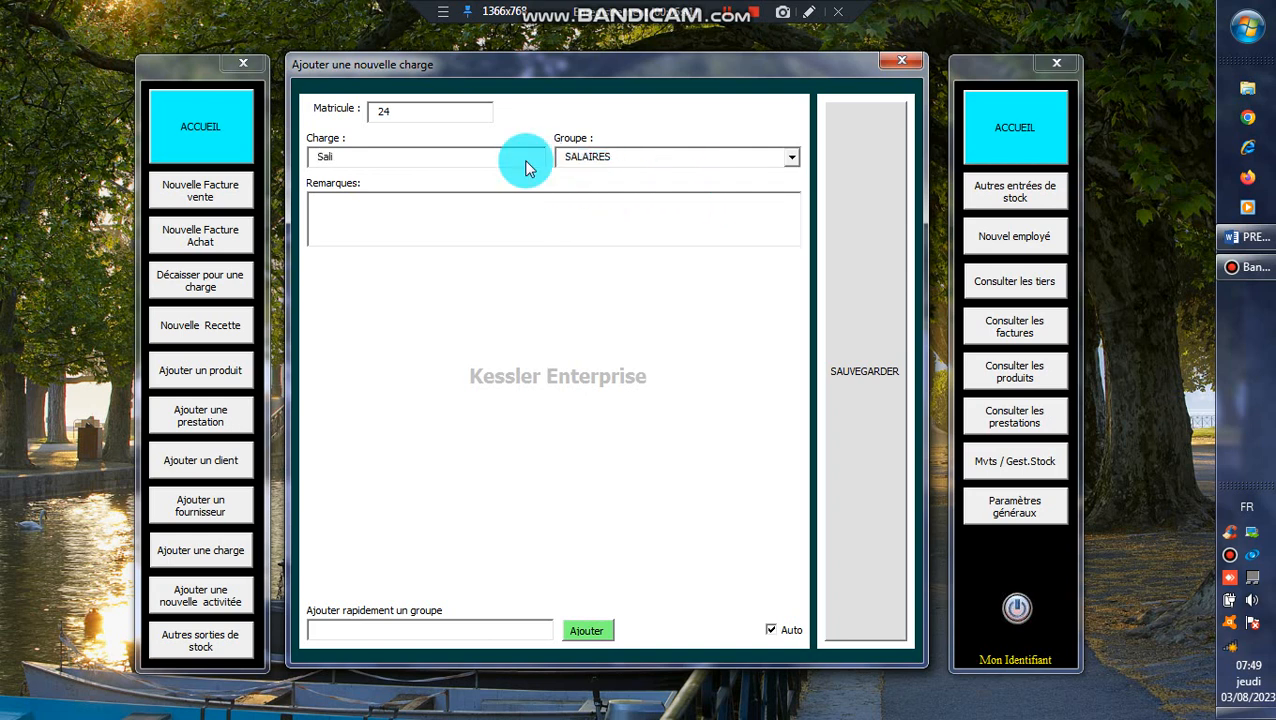
key("BackSpace")
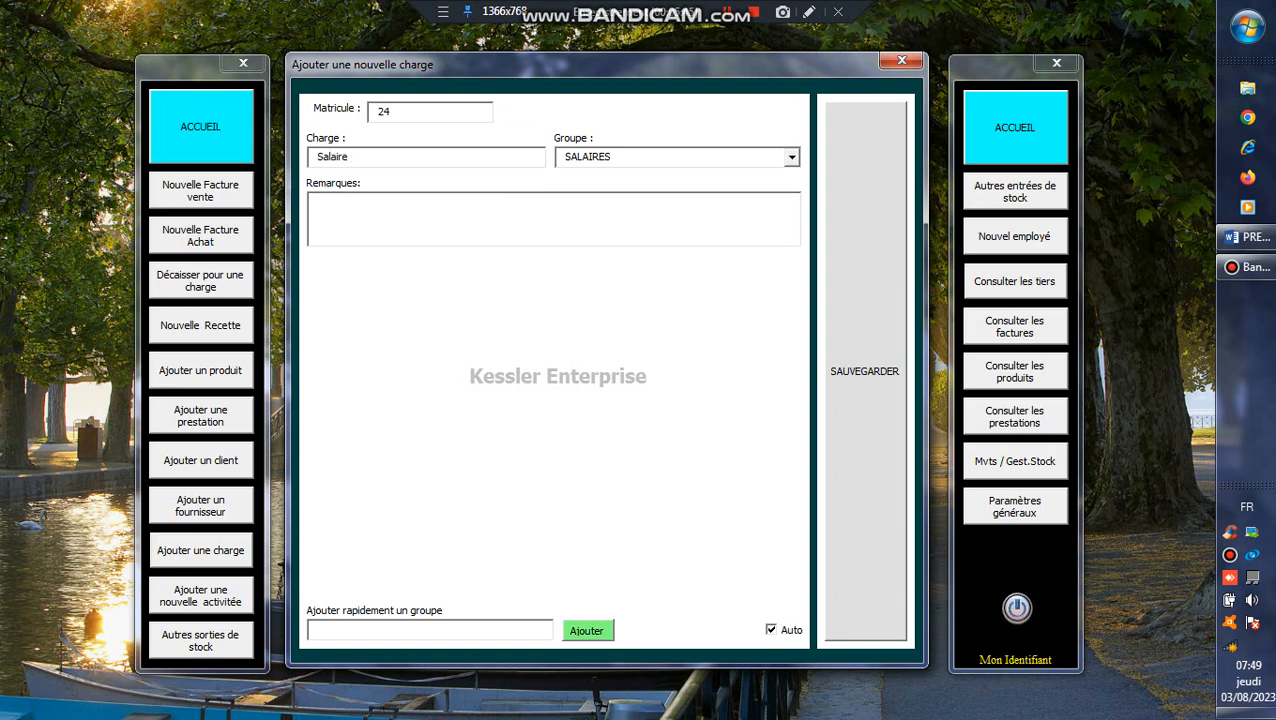
type("aire ce")
type("i")
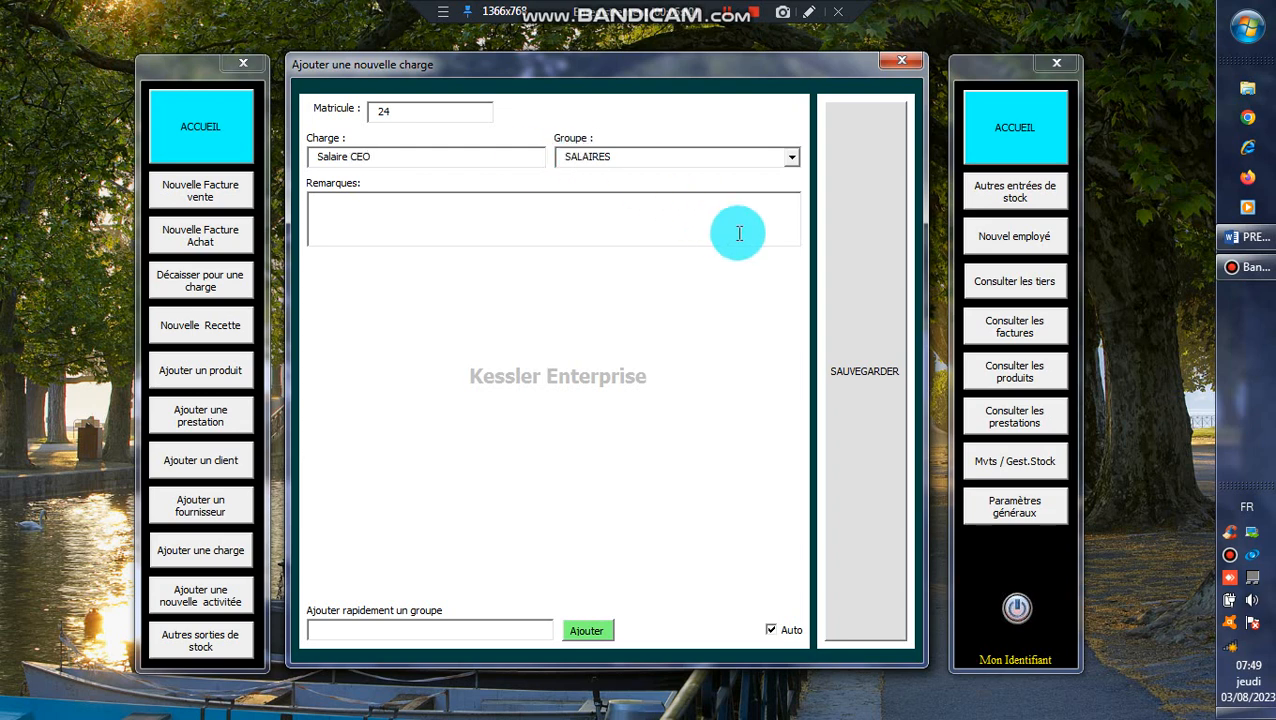
left_click(890, 232)
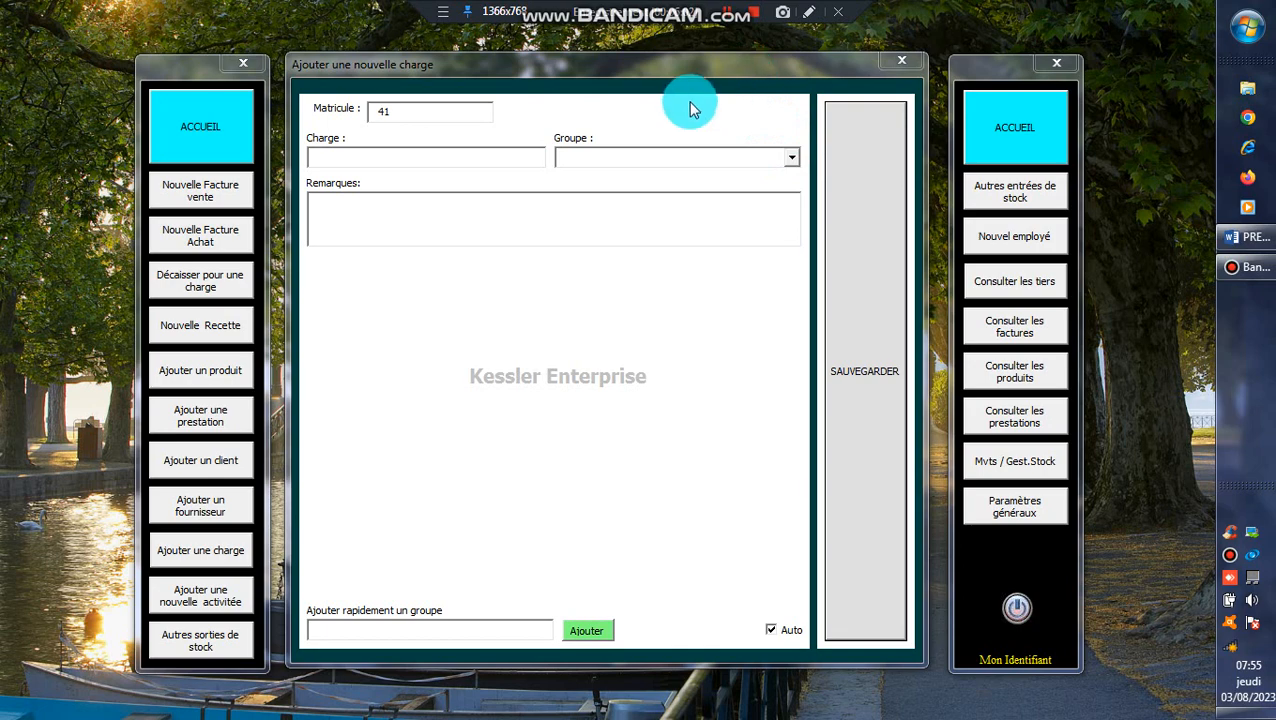
left_click(901, 61)
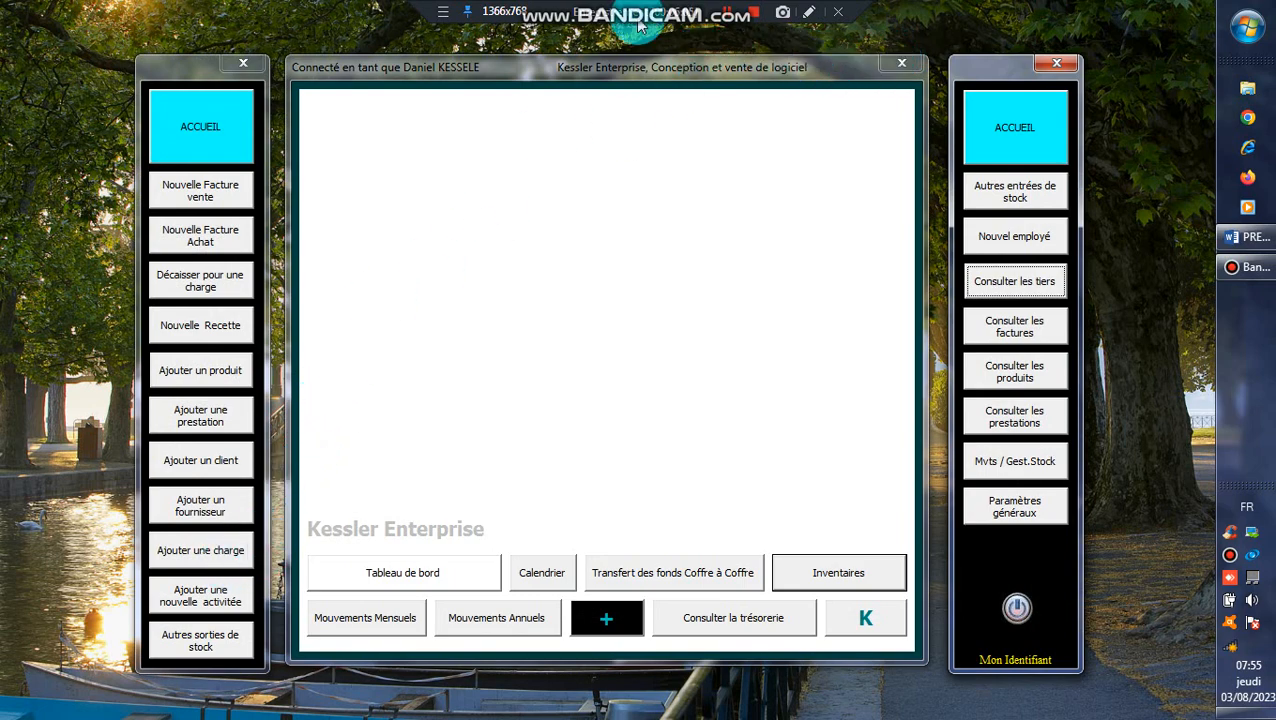
Switch to the Word outline, highlight the item "AJOUT DE NOUVELLES RECETTES" in Partie III, and return to NASSI.
left_click(1245, 237)
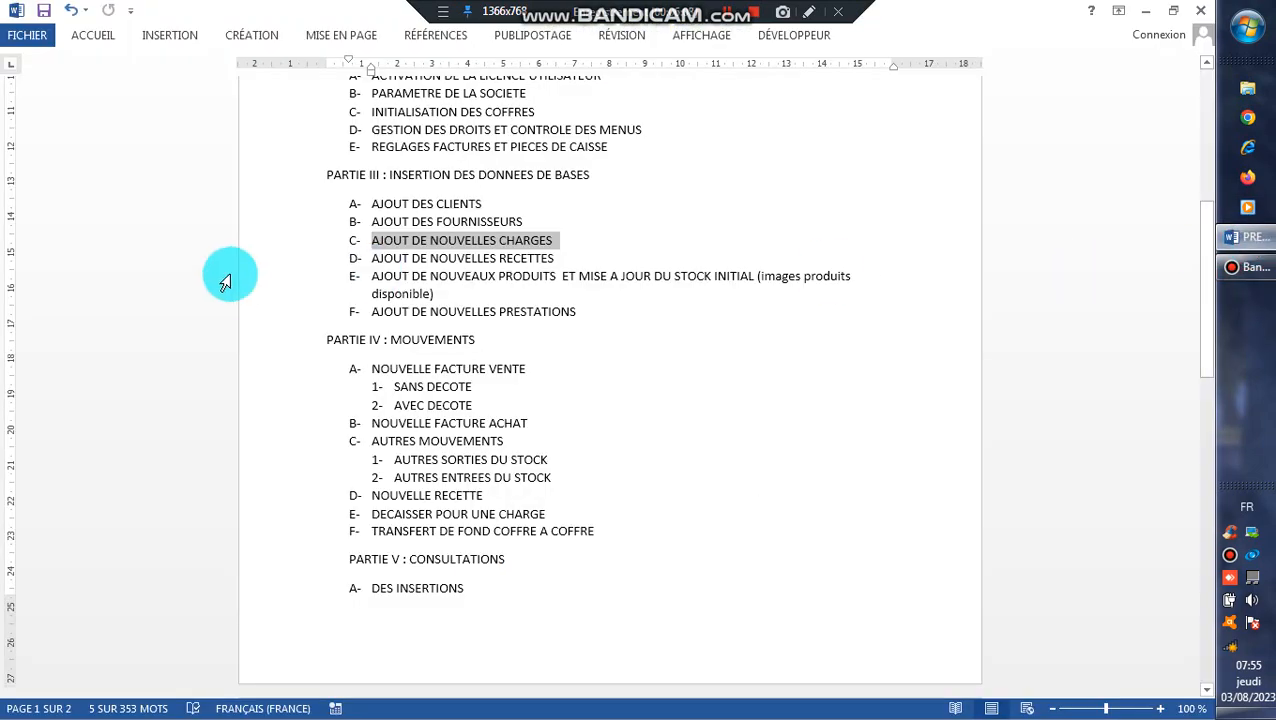
left_click_drag(576, 258, 372, 258)
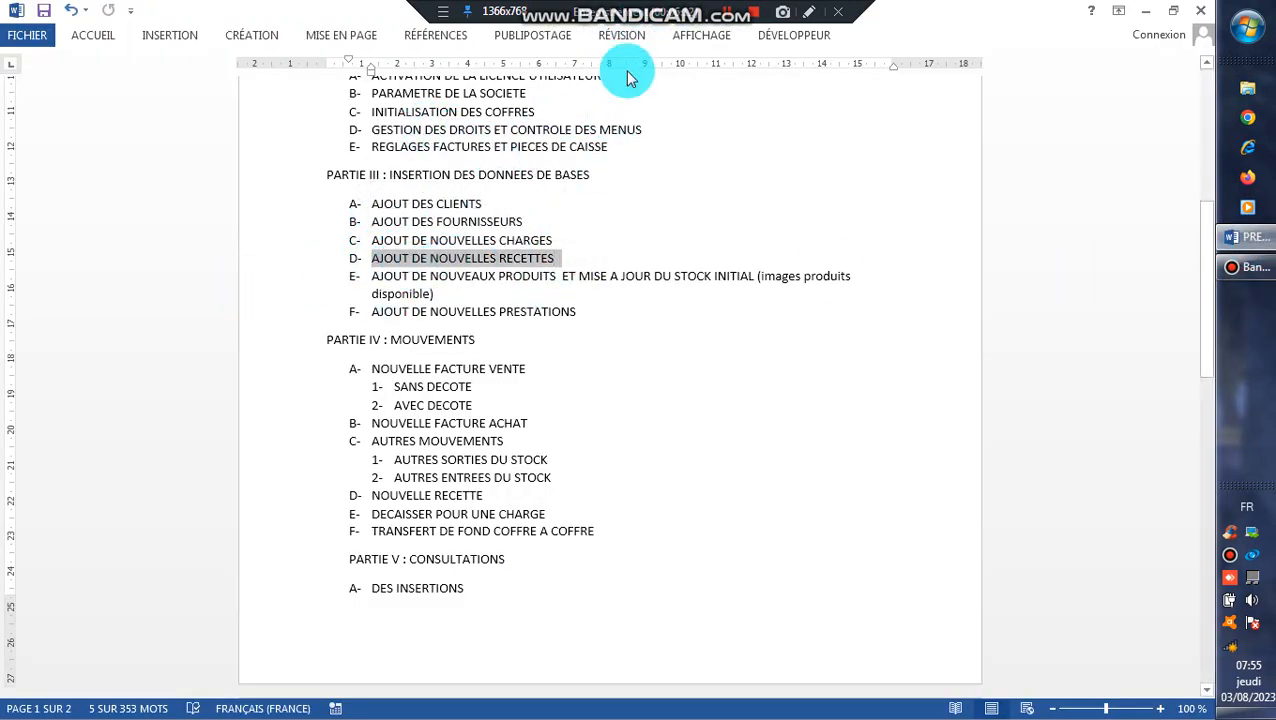
left_click(1145, 12)
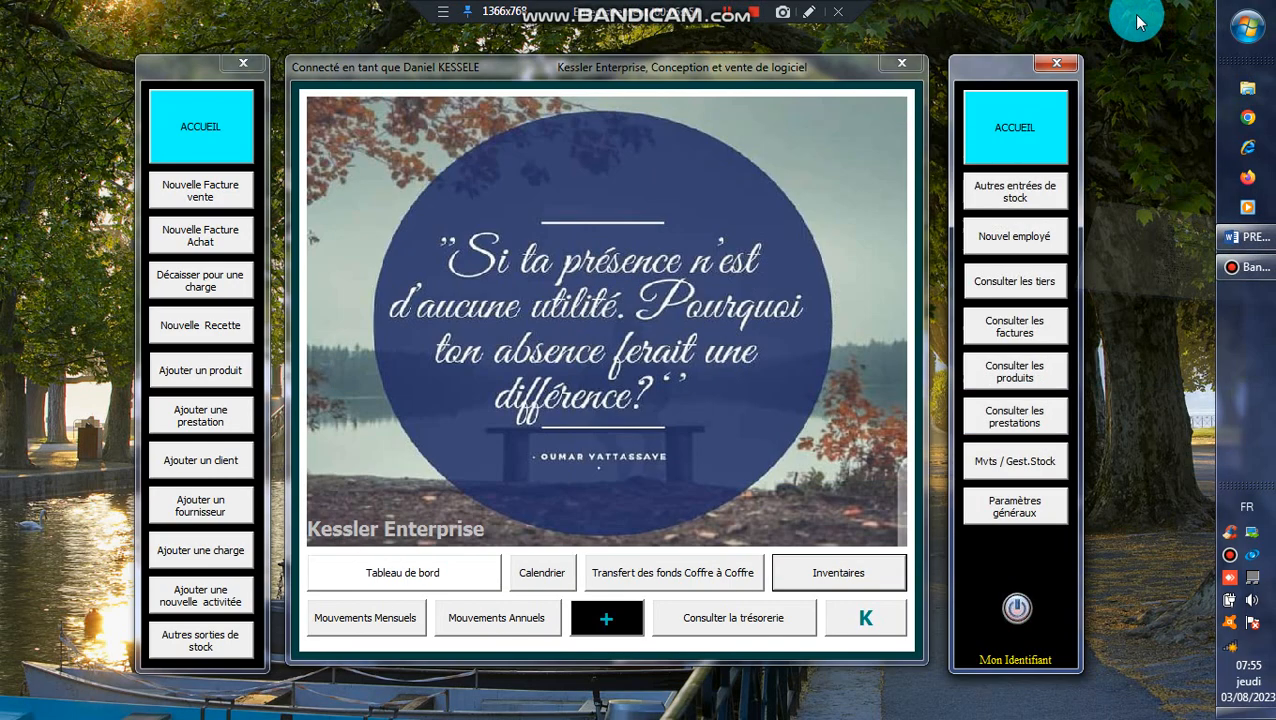
Open the form for a new revenue type, enter the activity "Boutique A" and save it.
left_click(229, 598)
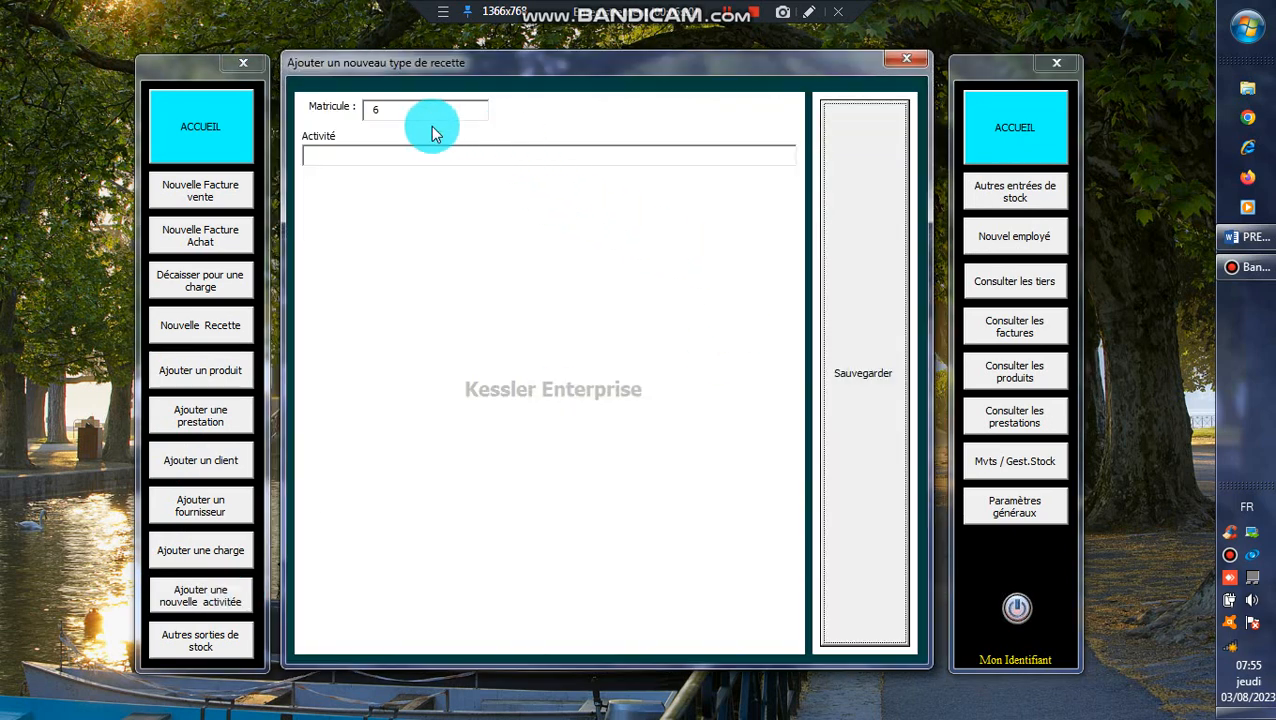
left_click(392, 148)
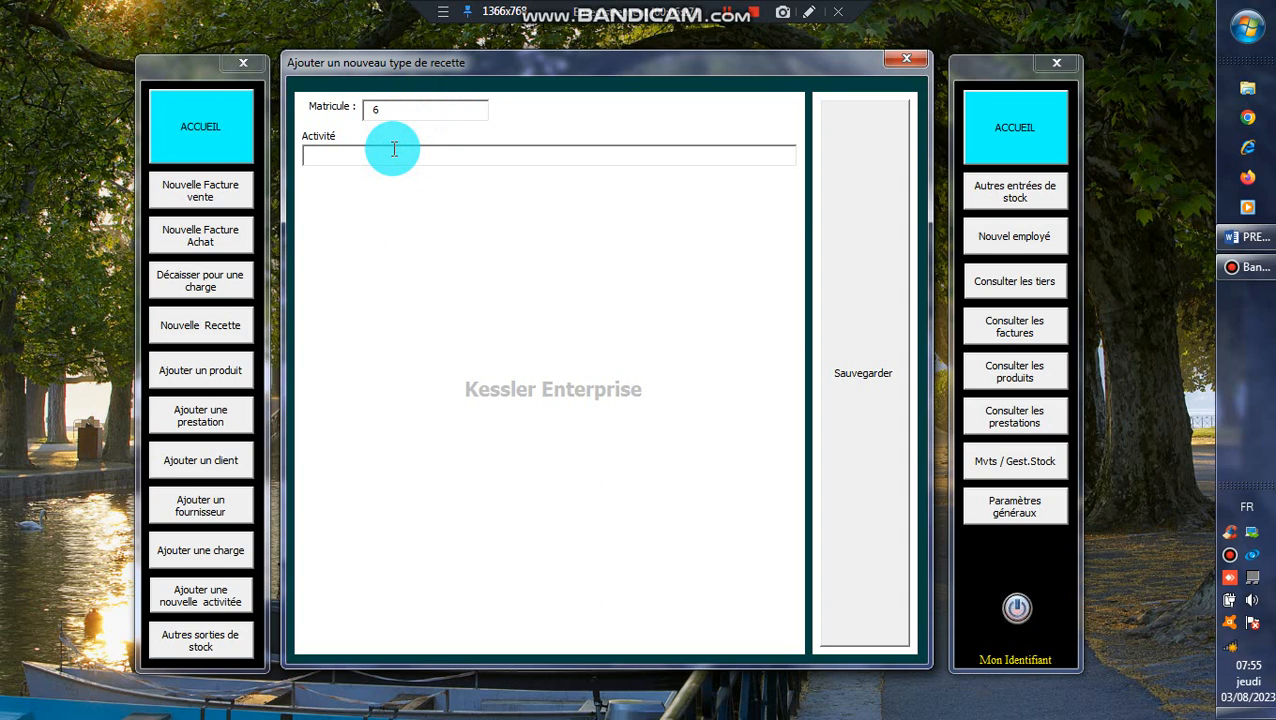
type("B")
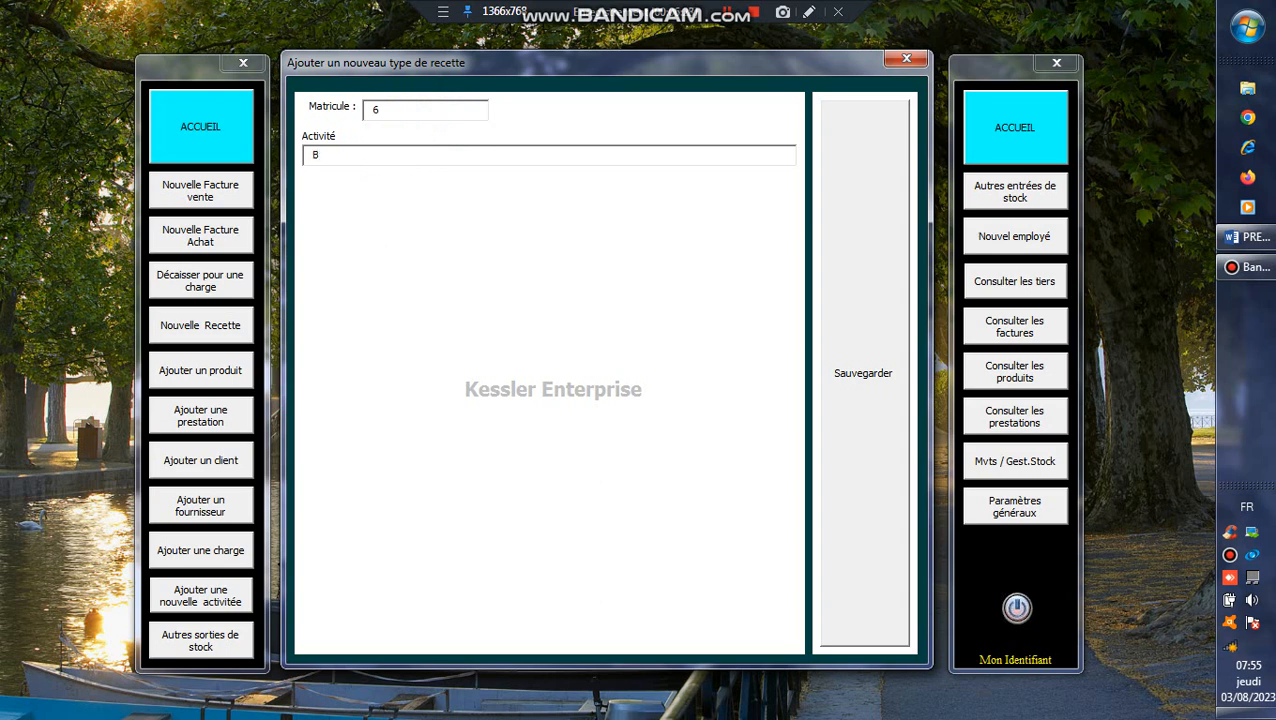
type("outique A")
left_click(856, 197)
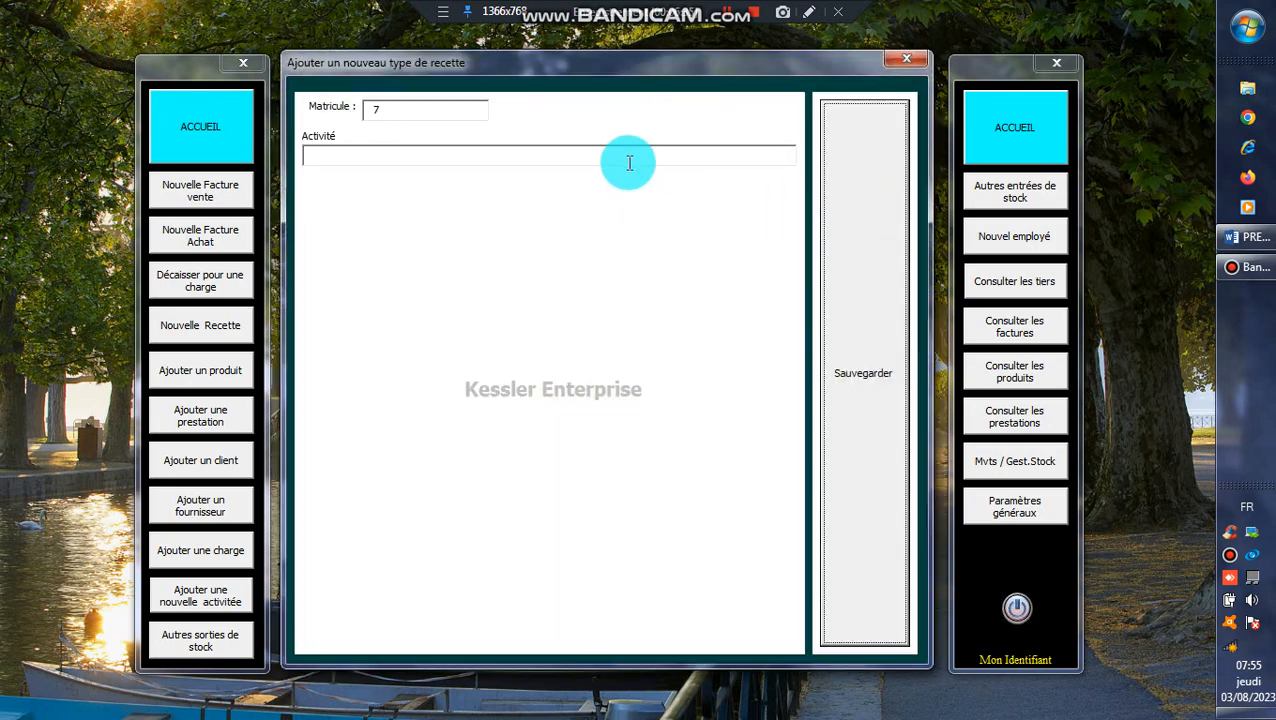
Enter and save the activity "Boutique B" as another revenue type.
left_click(629, 160)
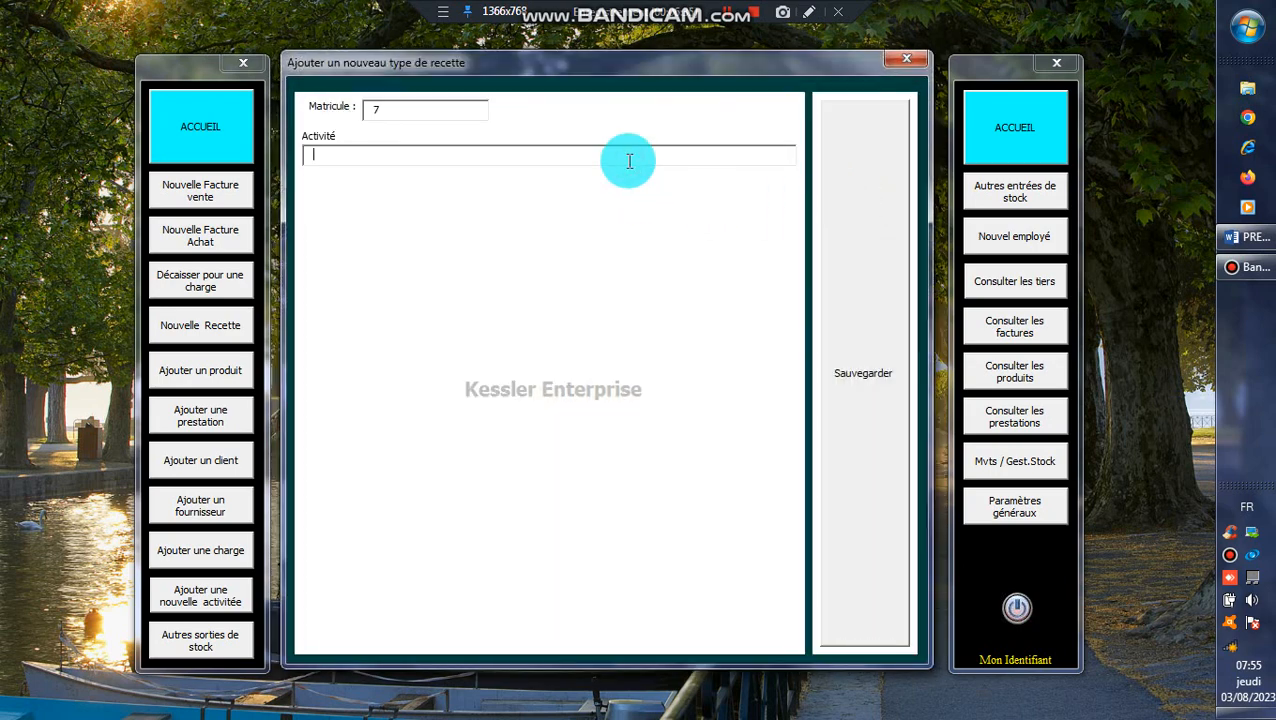
type("B")
key("BackSpace")
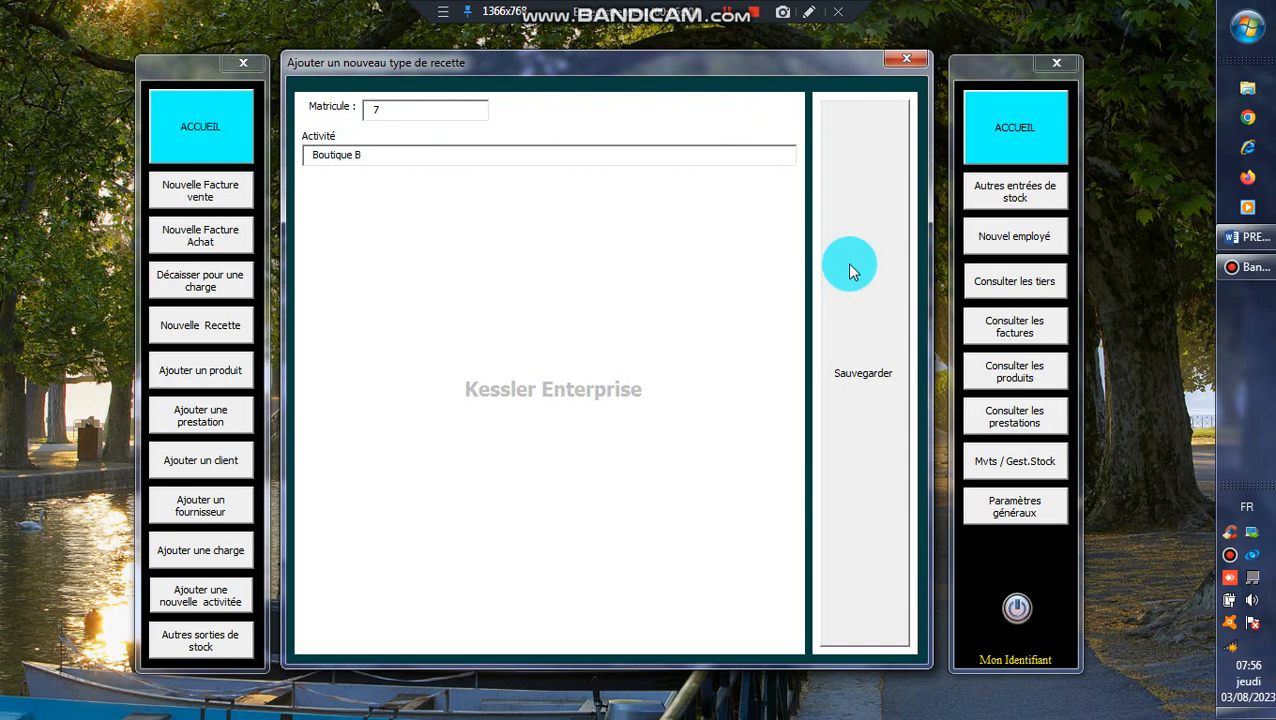
left_click(845, 230)
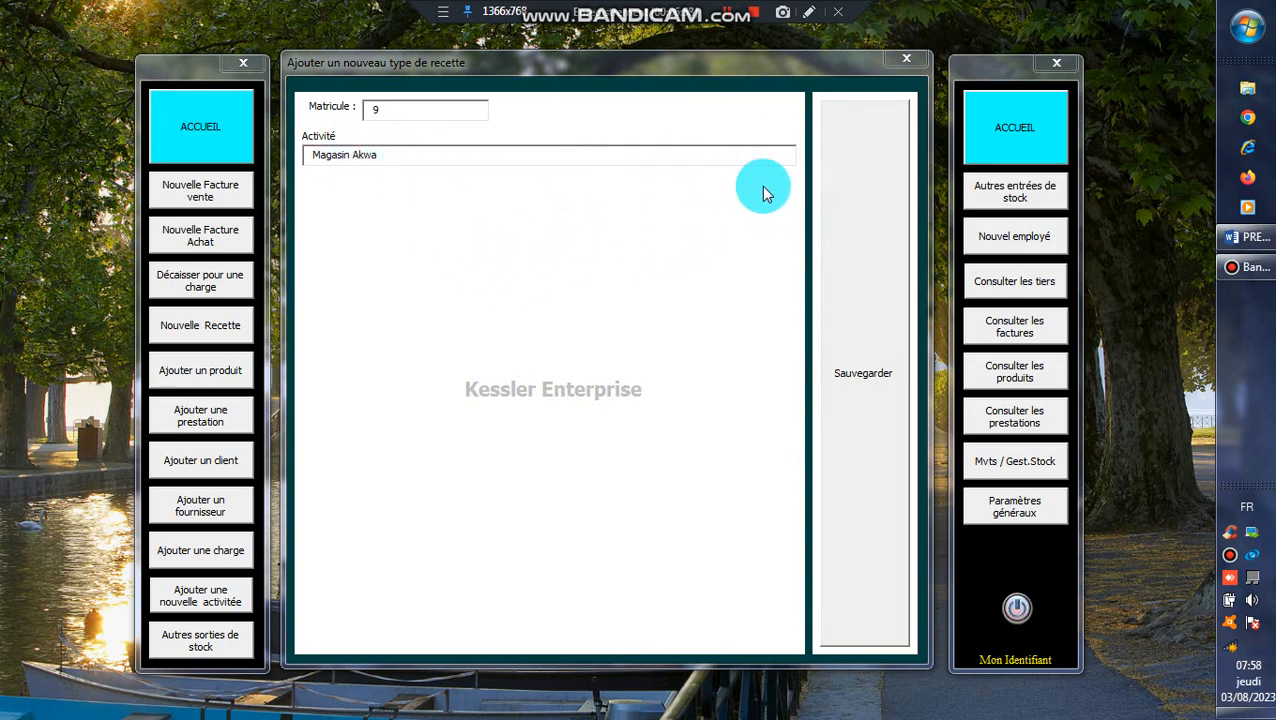
Save the activity "Magasin Akwa" and close the revenue type form.
left_click(866, 176)
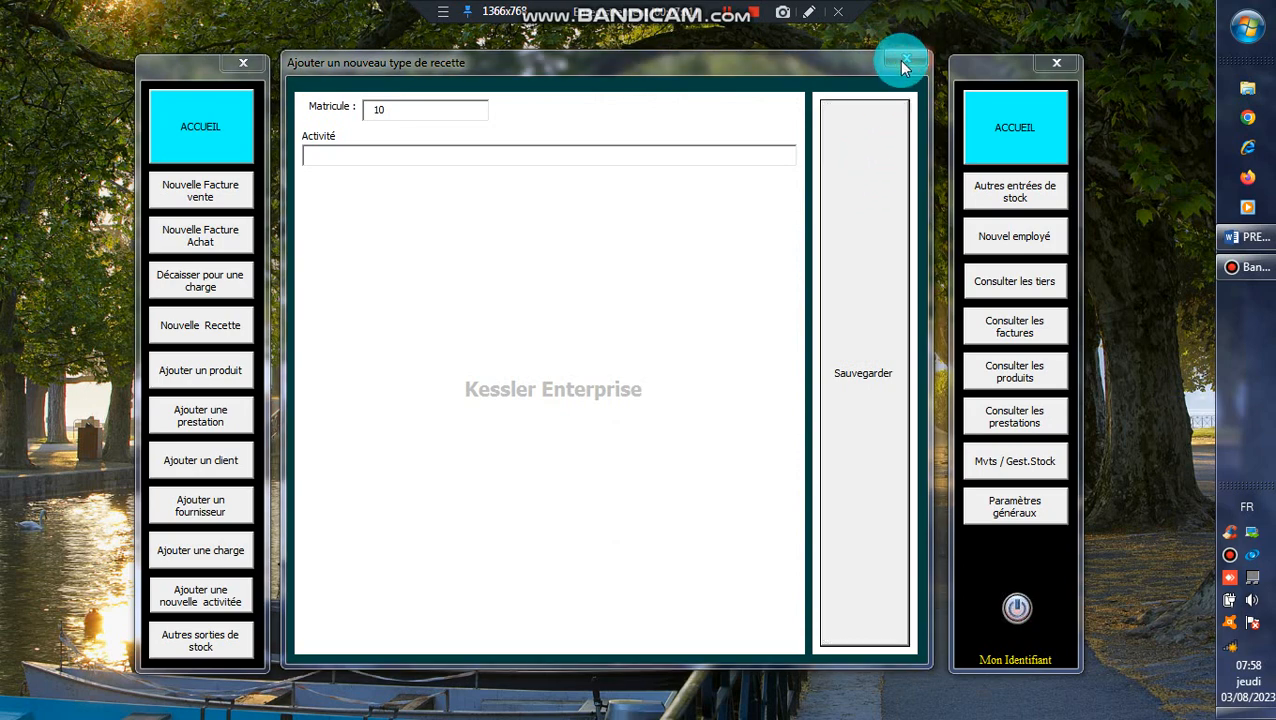
left_click(904, 62)
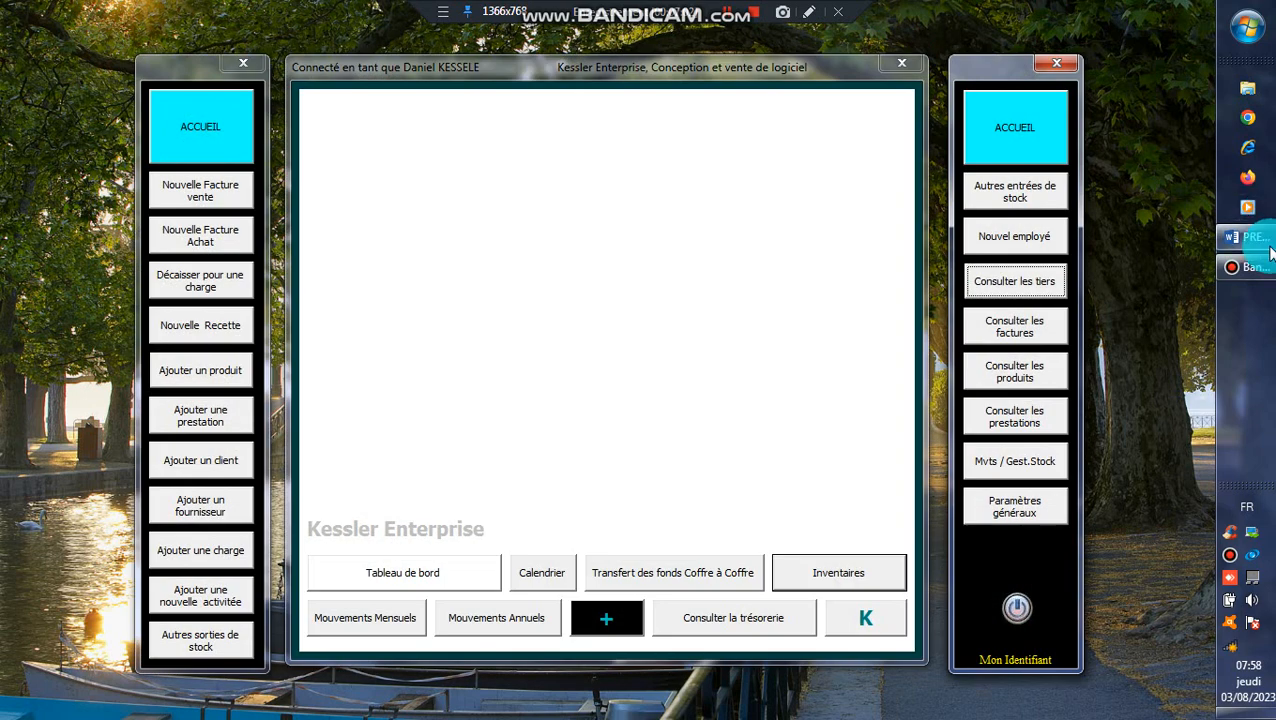
Switch to the Word outline, highlight item E on adding new products and updating the initial stock, and return to NASSI.
left_click(1250, 237)
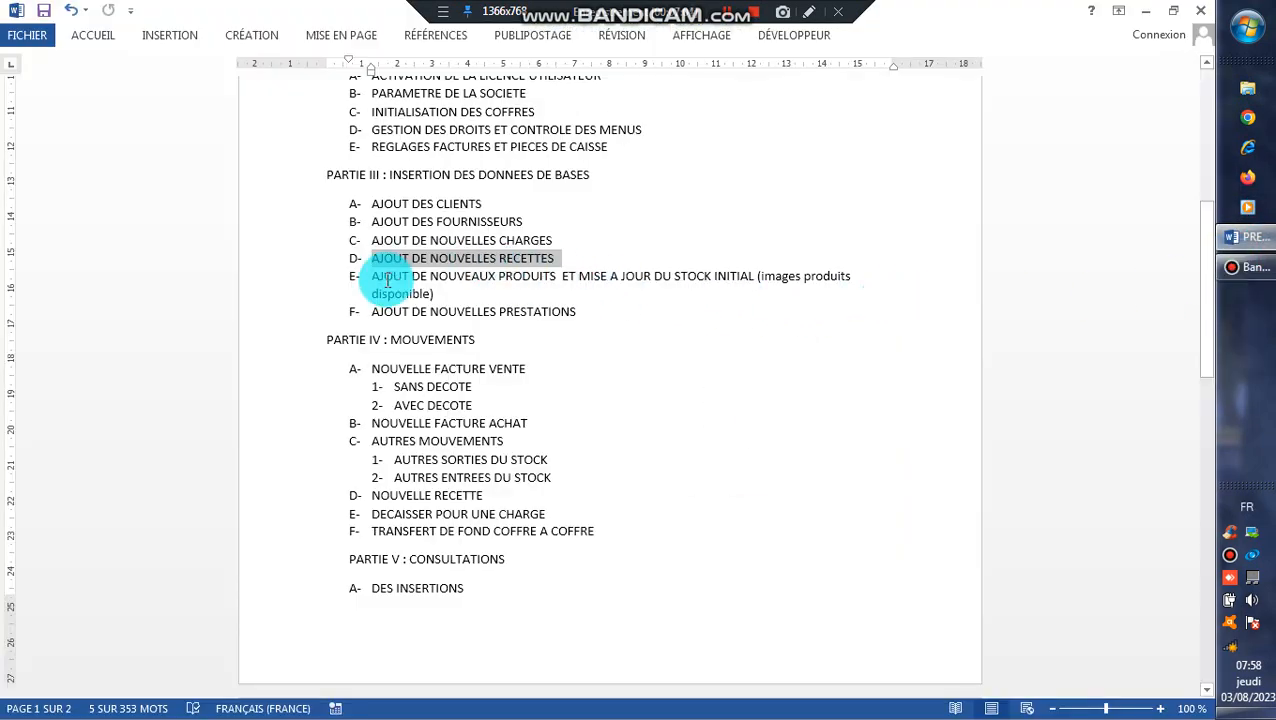
left_click_drag(371, 277, 886, 302)
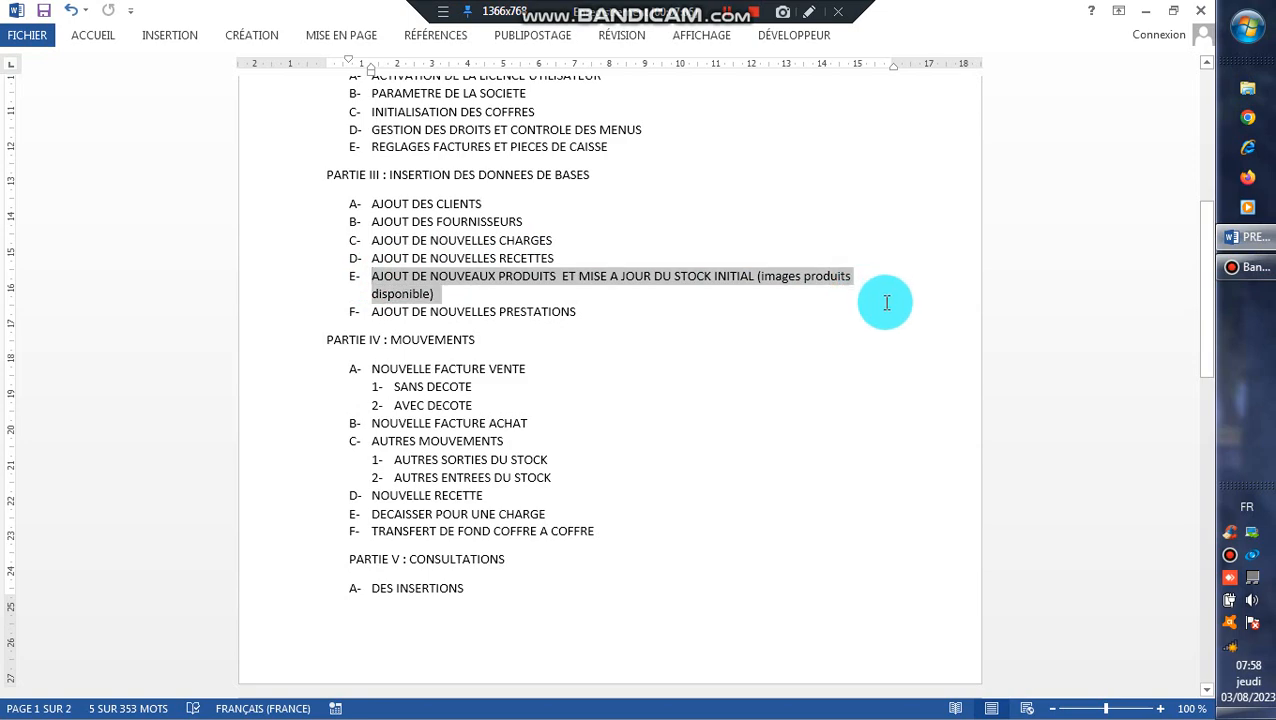
left_click(575, 222)
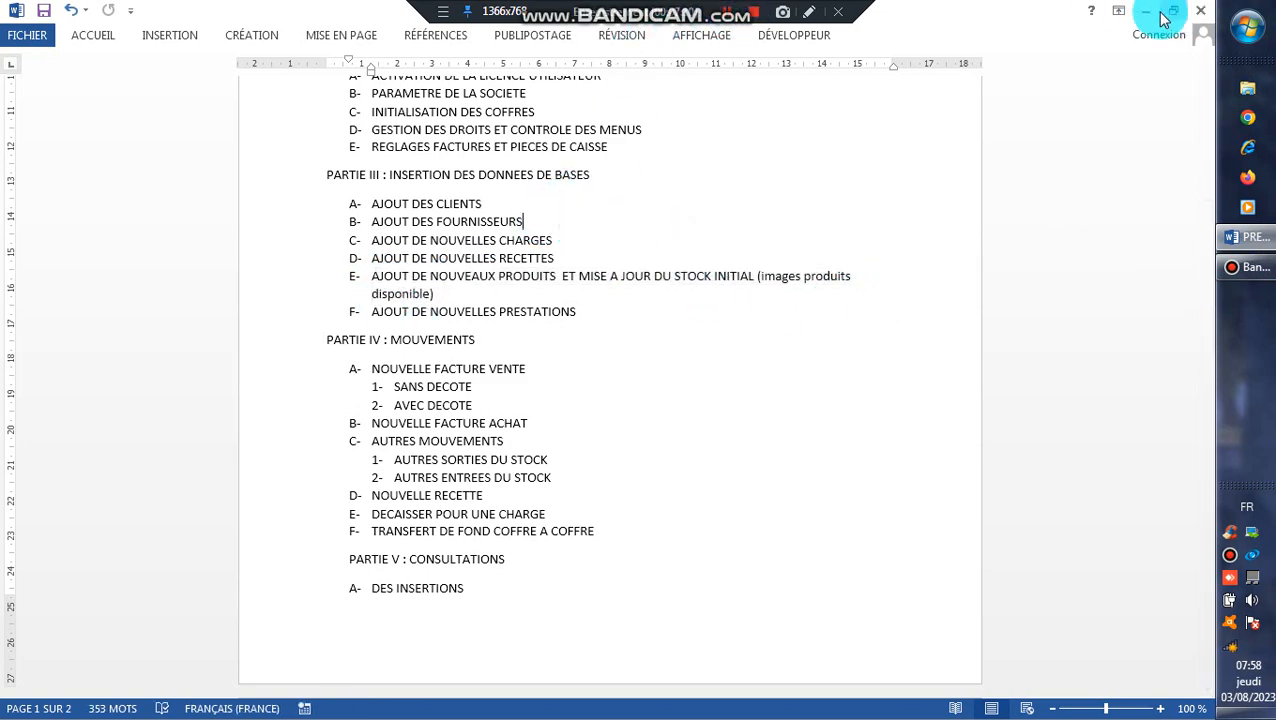
left_click(1148, 10)
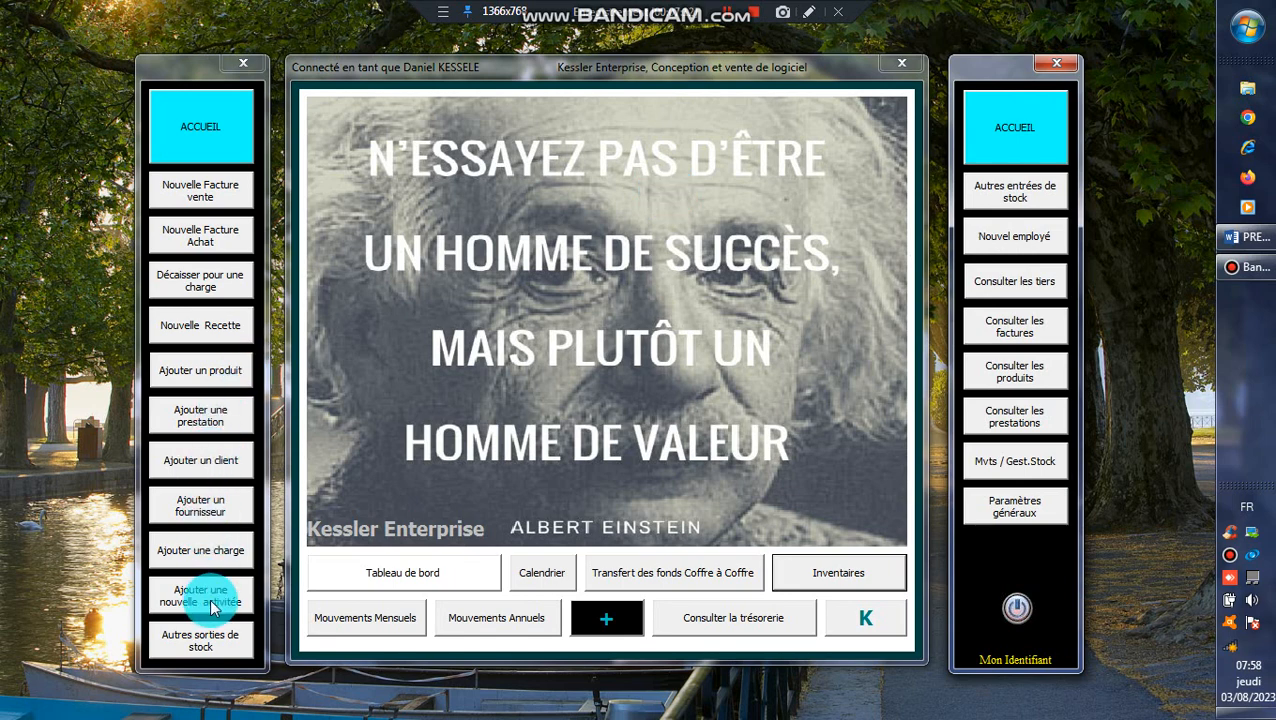
Open a new product form and enter the product name "Jus UCB" with the barcode 1231313.
left_click(200, 368)
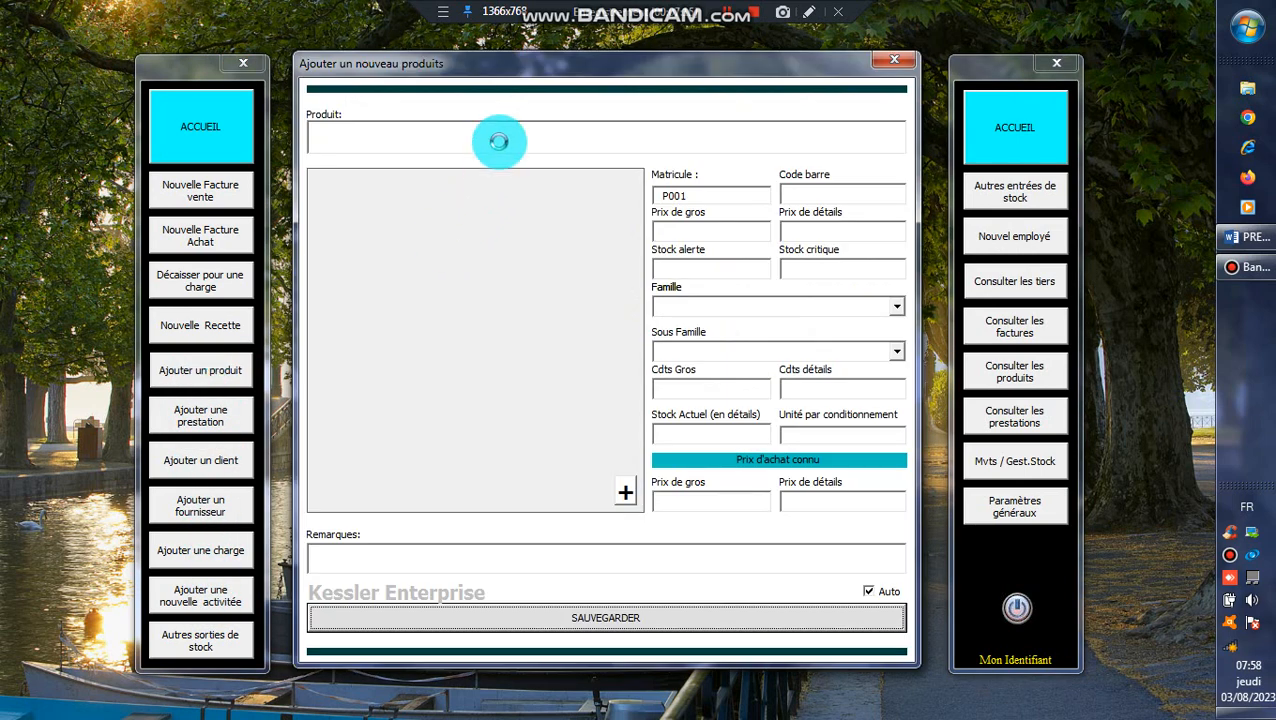
left_click(498, 139)
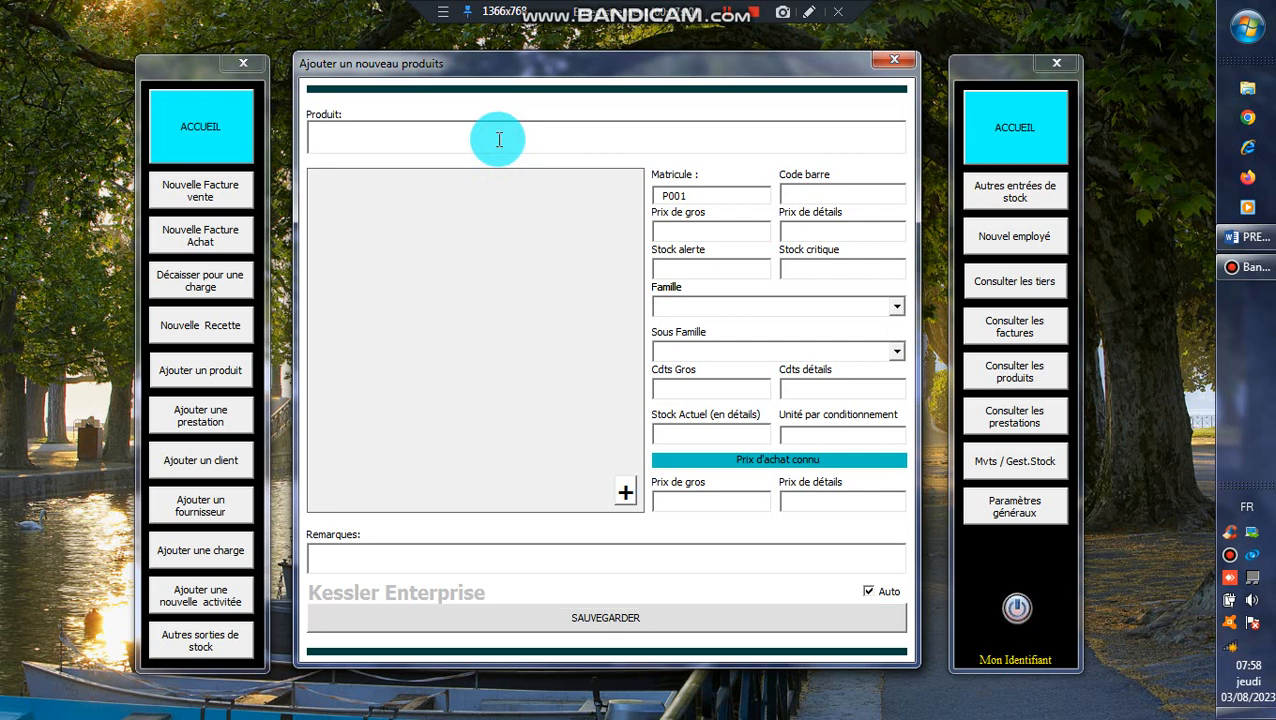
type("B")
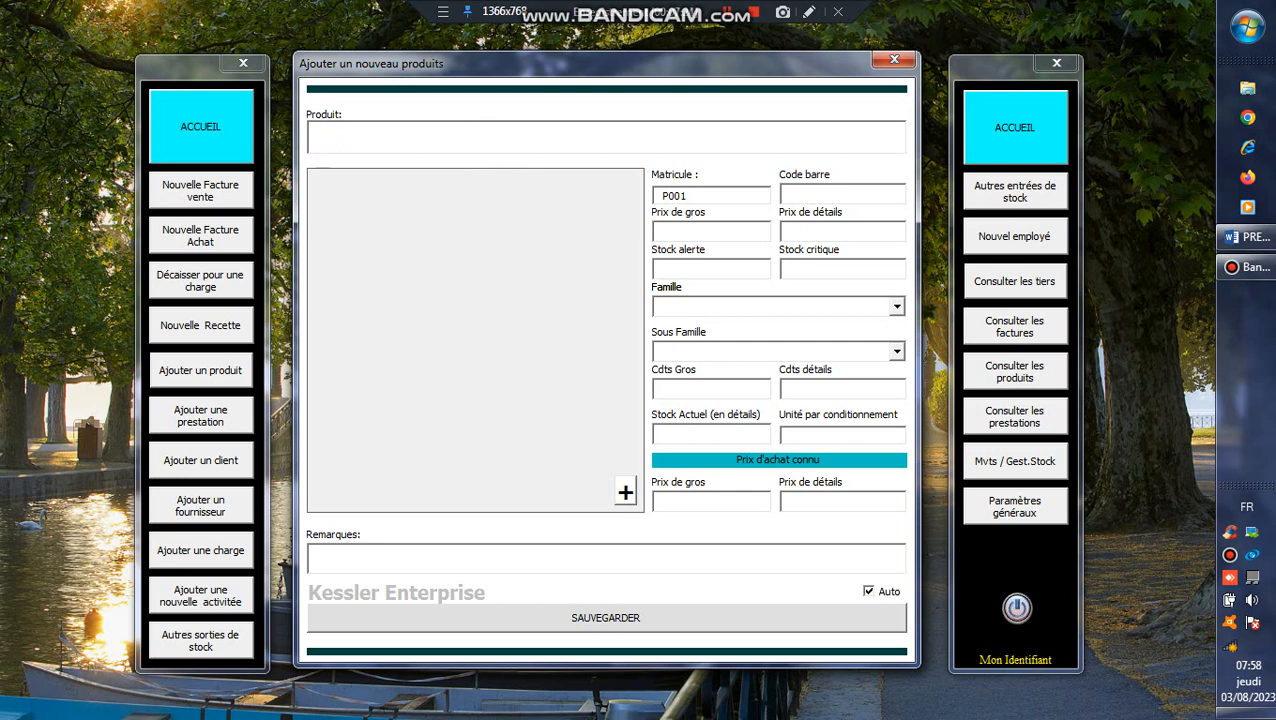
key("BackSpace")
type("Jus U")
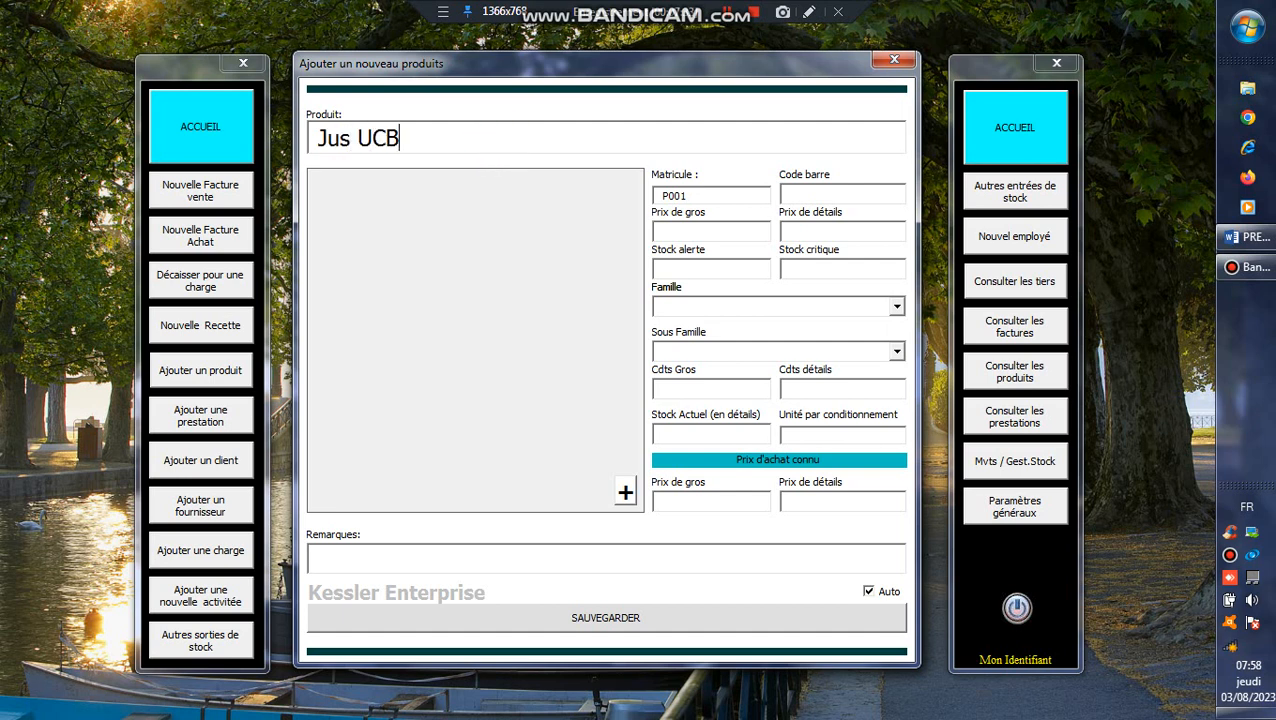
type("CB")
left_click(828, 196)
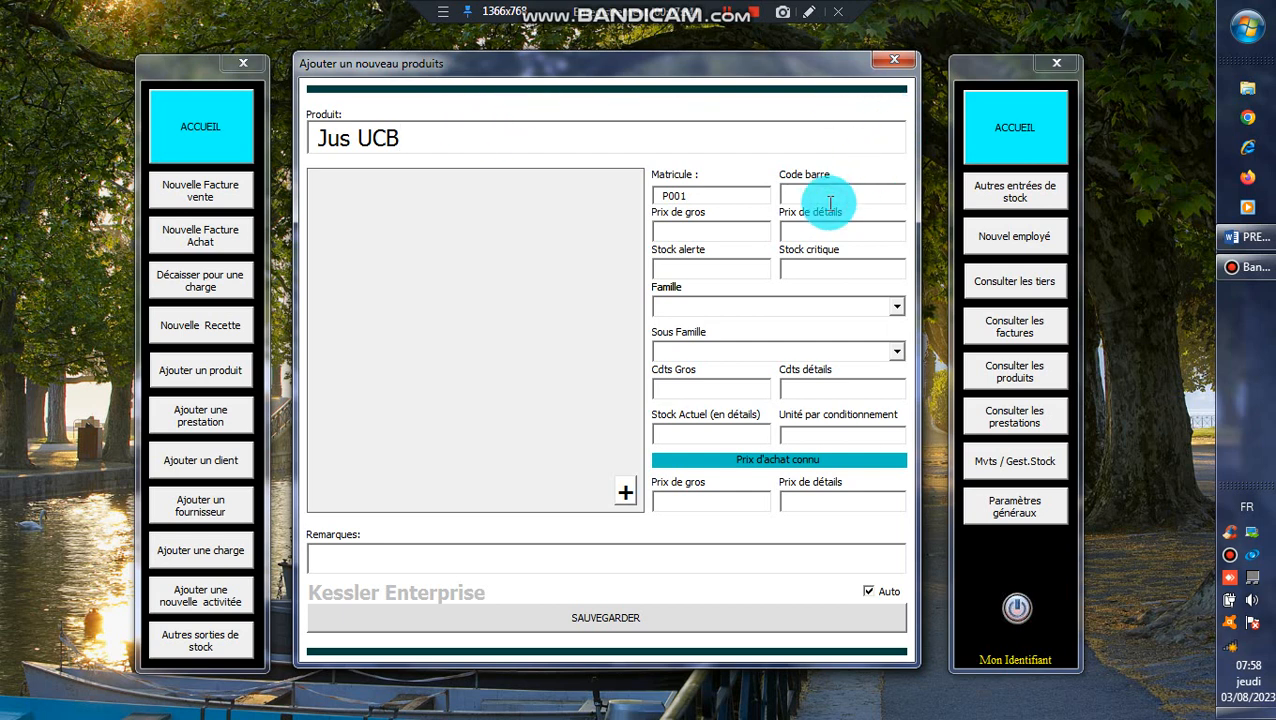
type("1231313")
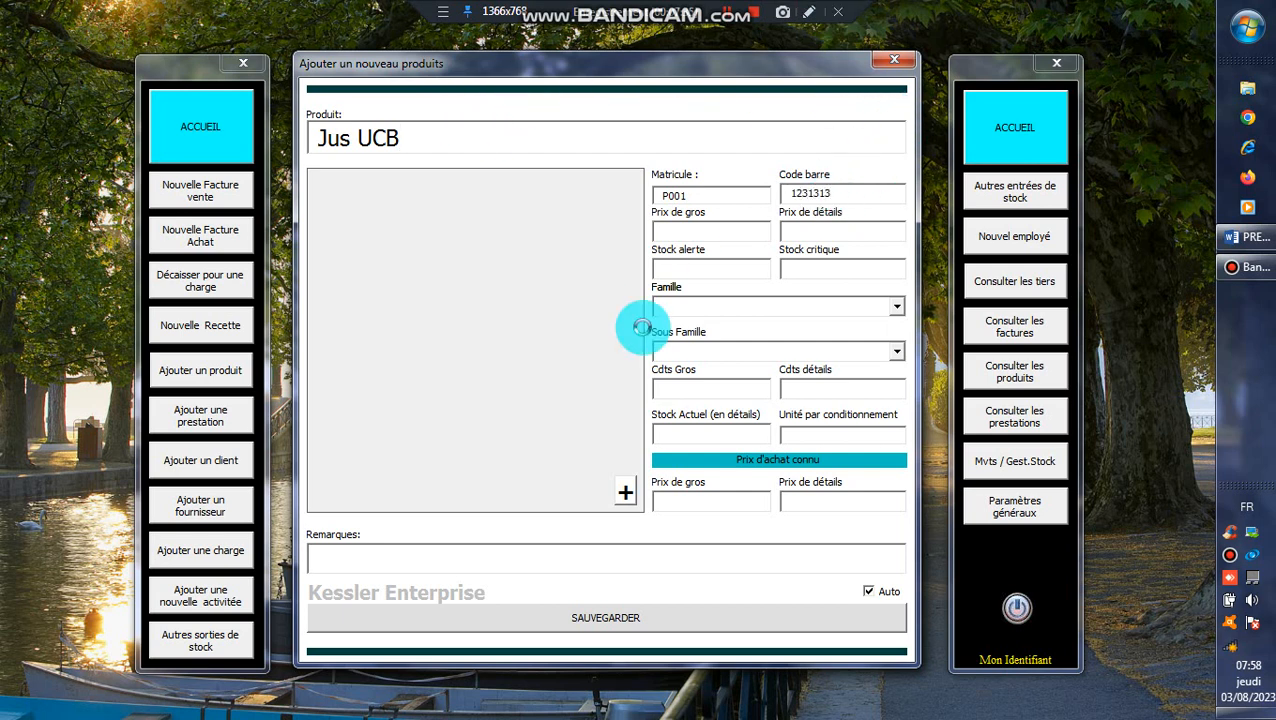
Set the product's wholesale selling price to 3000 and its retail price to 500.
left_click(710, 234)
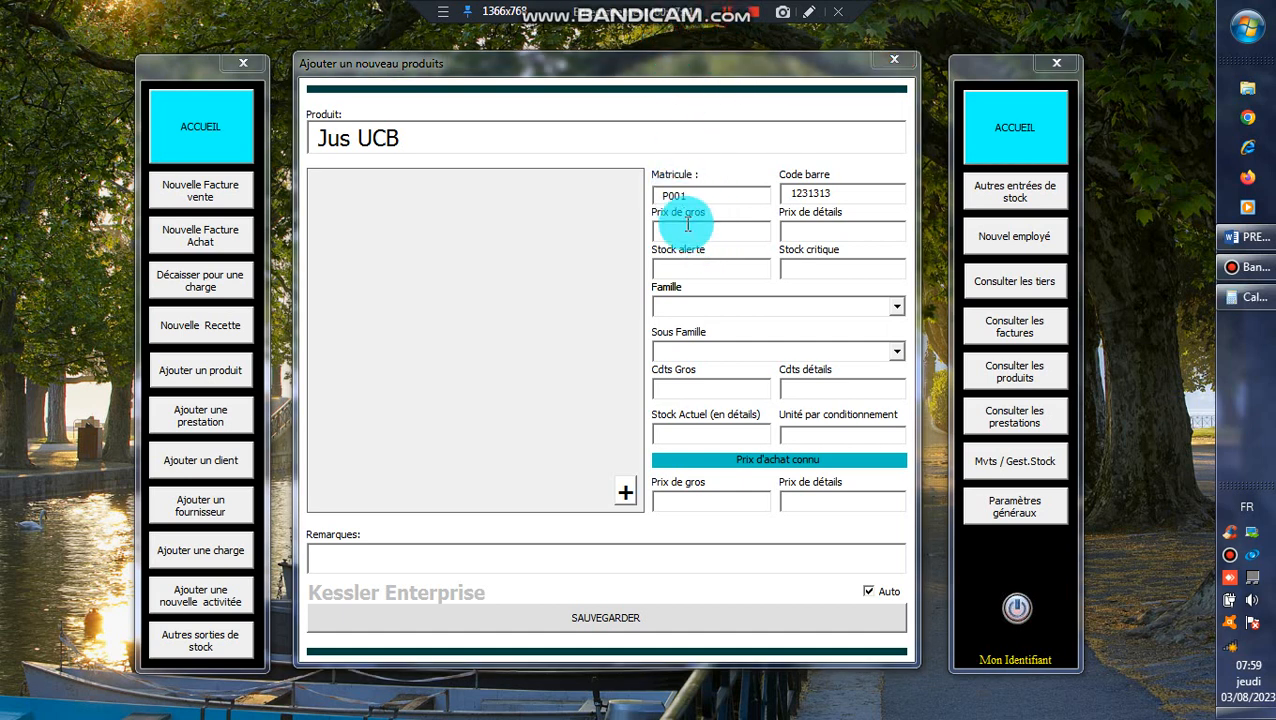
left_click(688, 232)
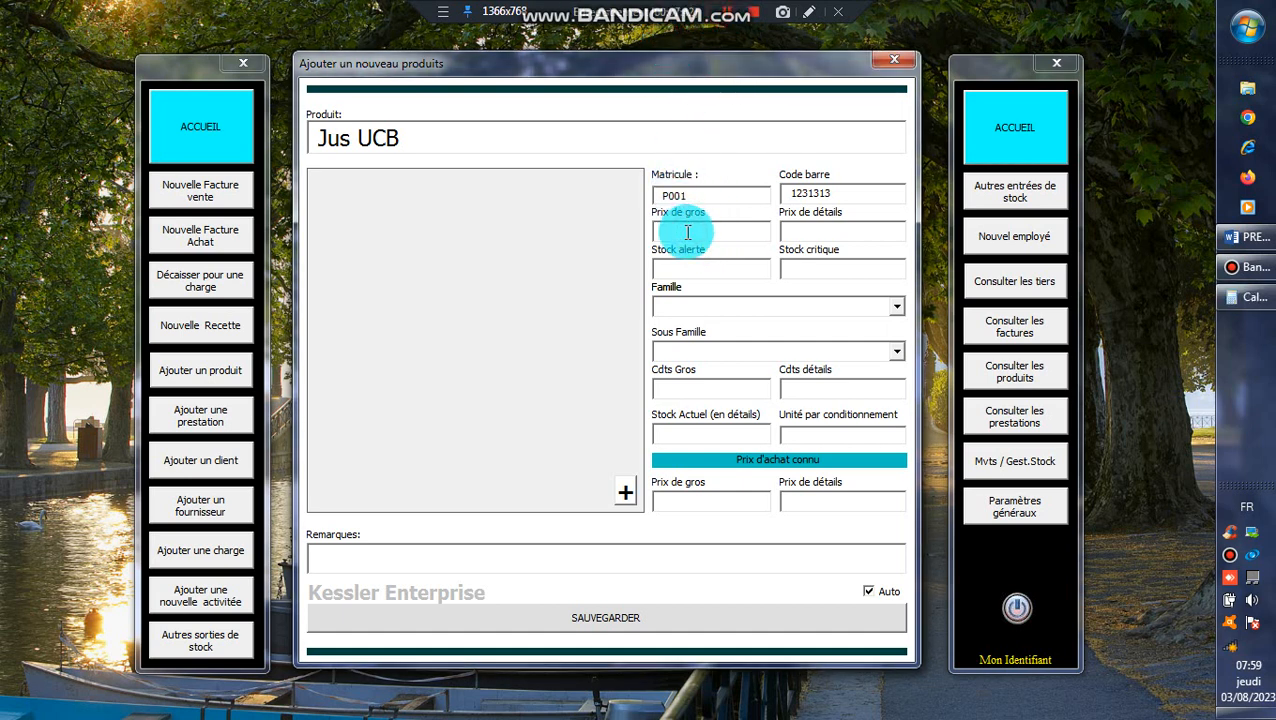
type("3000")
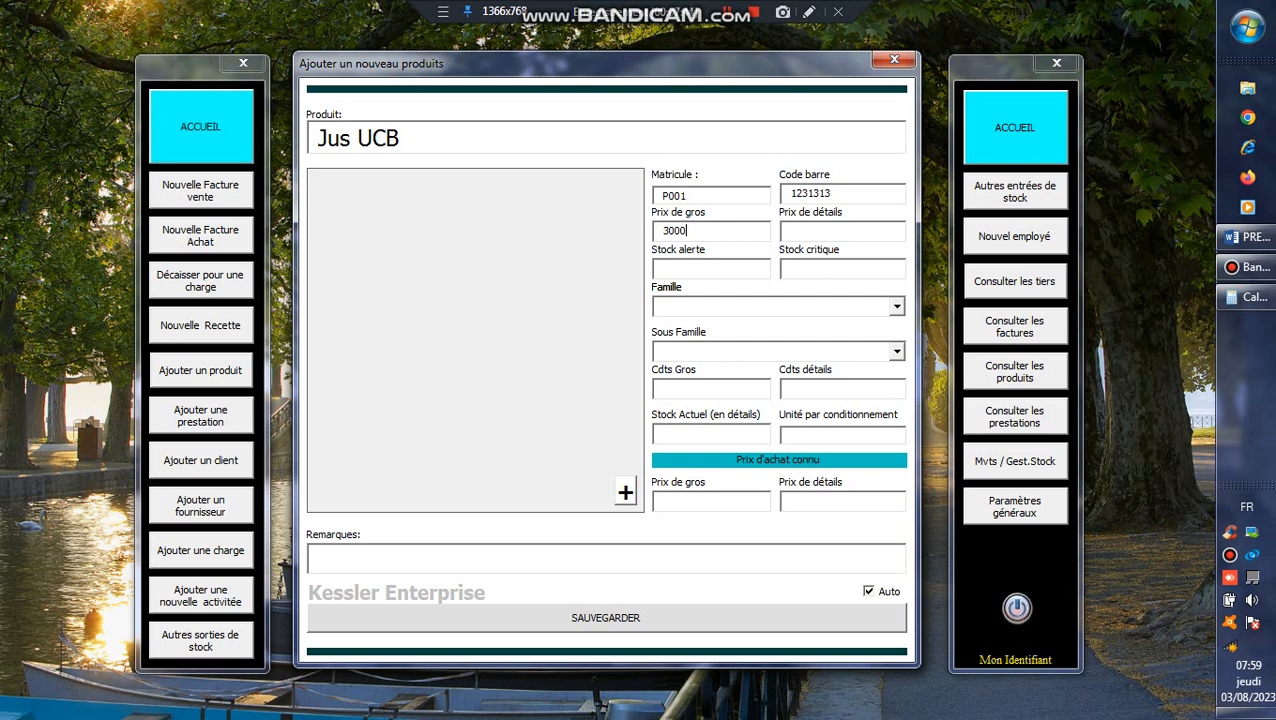
left_click(845, 236)
type("500")
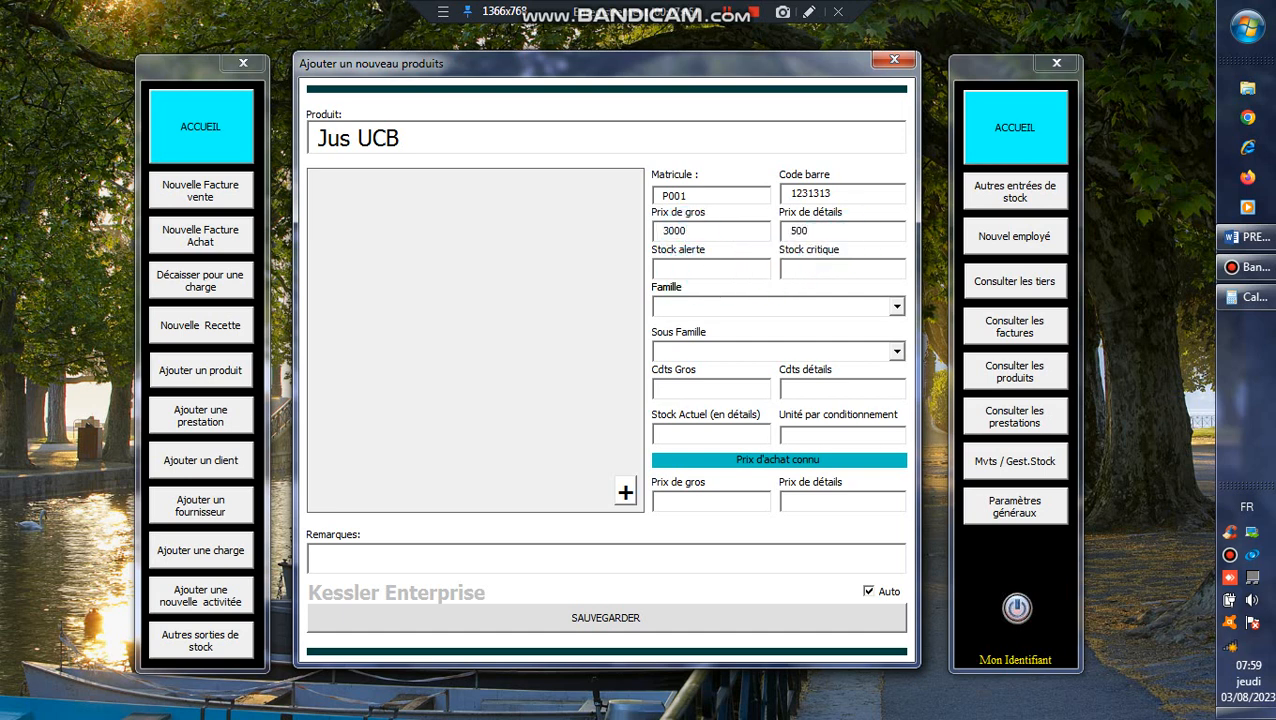
Set the product's alert stock to 20 and its critical stock to 5.
left_click(738, 276)
type("20")
left_click(831, 266)
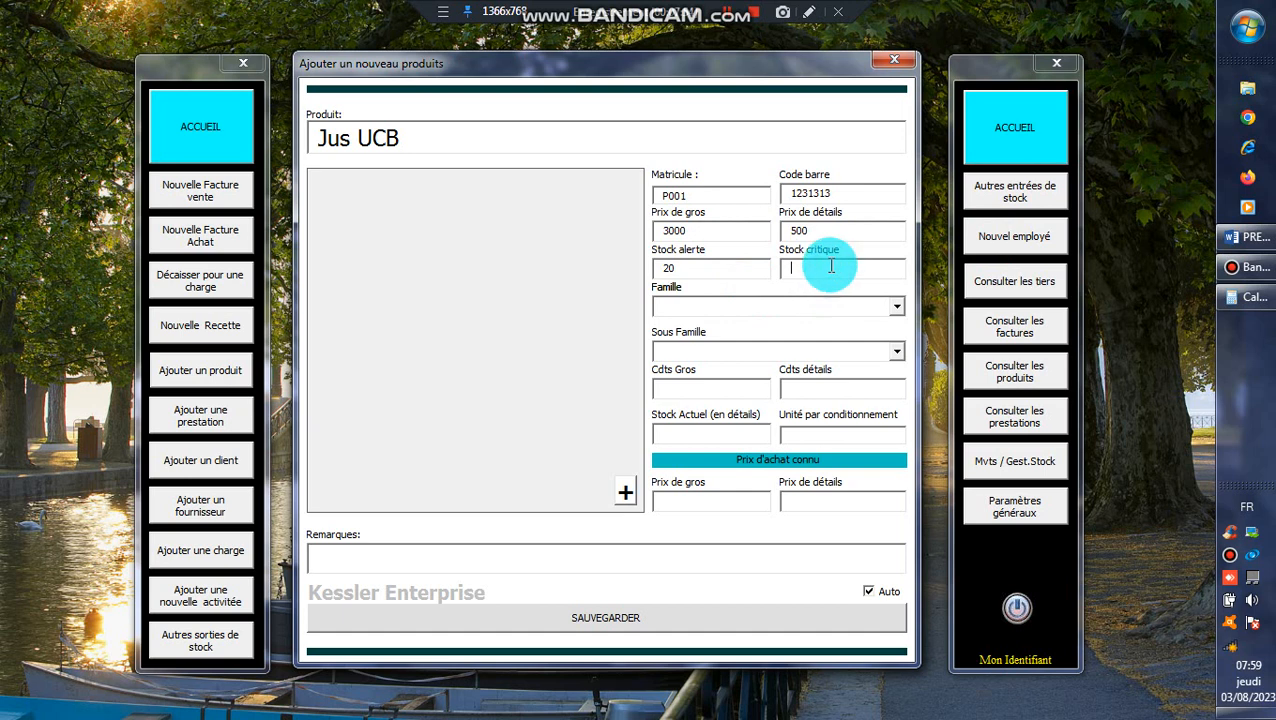
type("5")
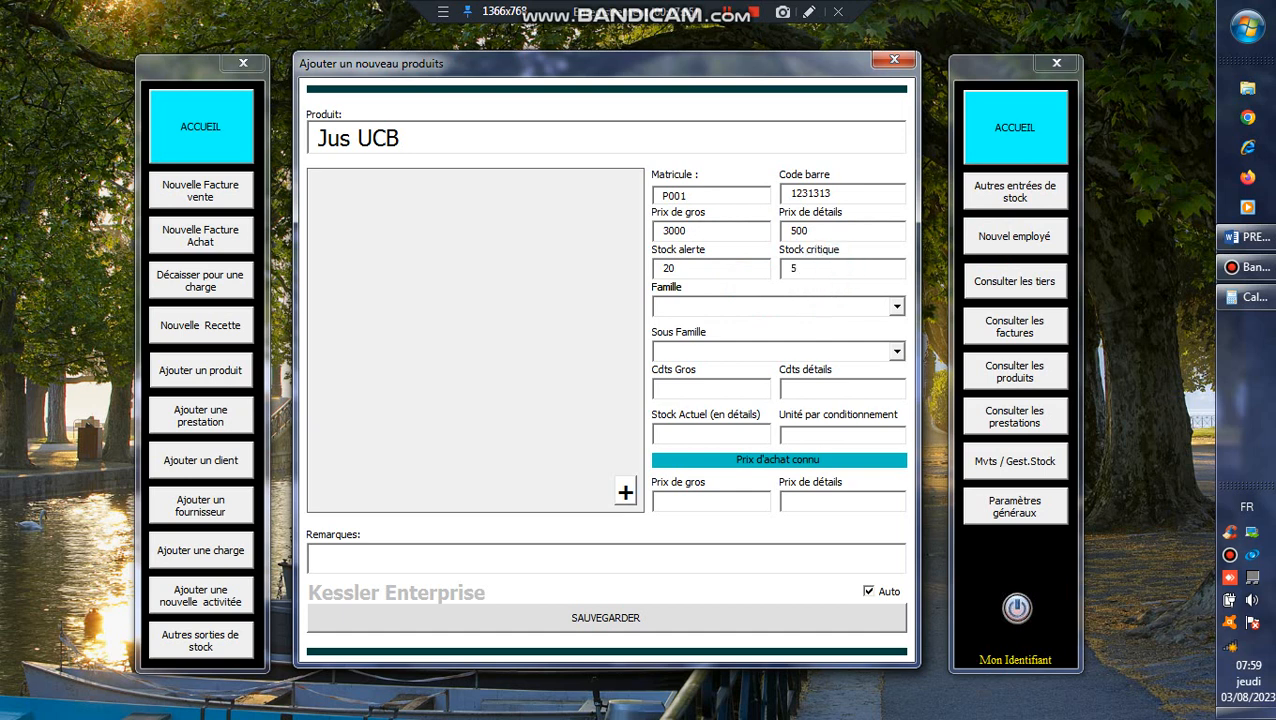
Assign the product to the family "JUS" and the subfamily "Brasseries".
left_click(897, 308)
left_click(900, 310)
left_click(900, 310)
left_click(900, 310)
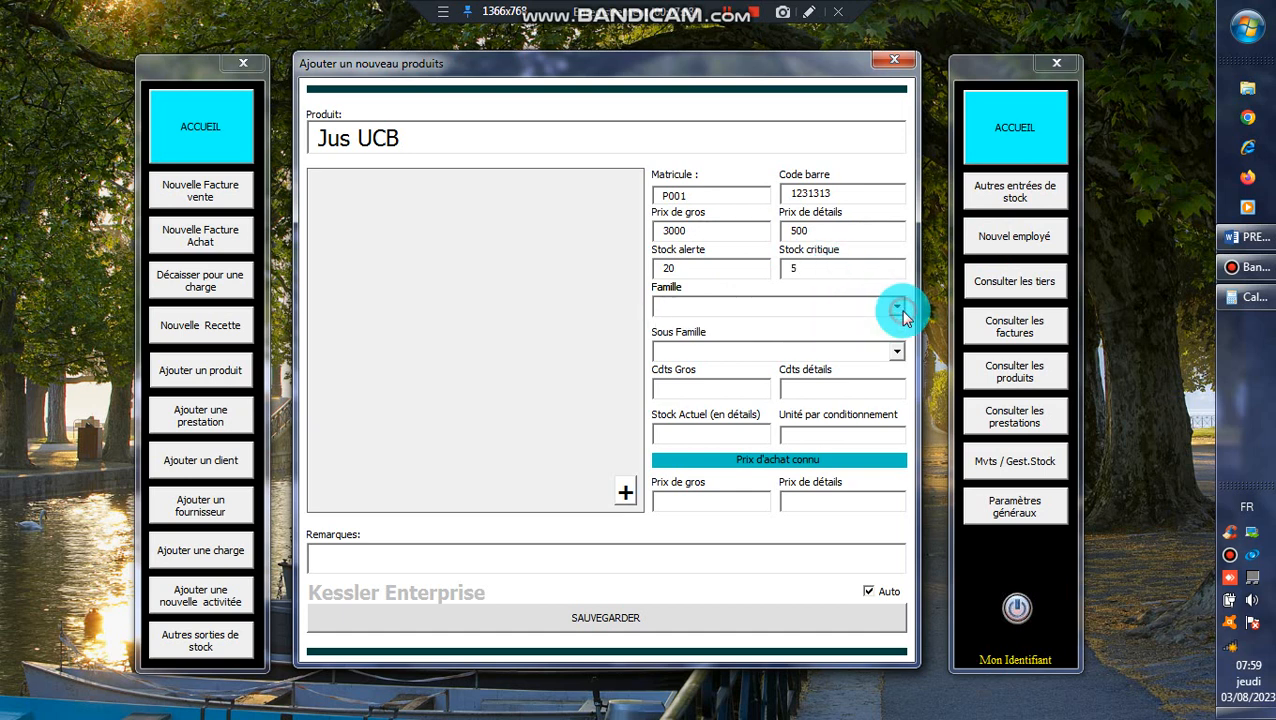
left_click(898, 310)
left_click(846, 312)
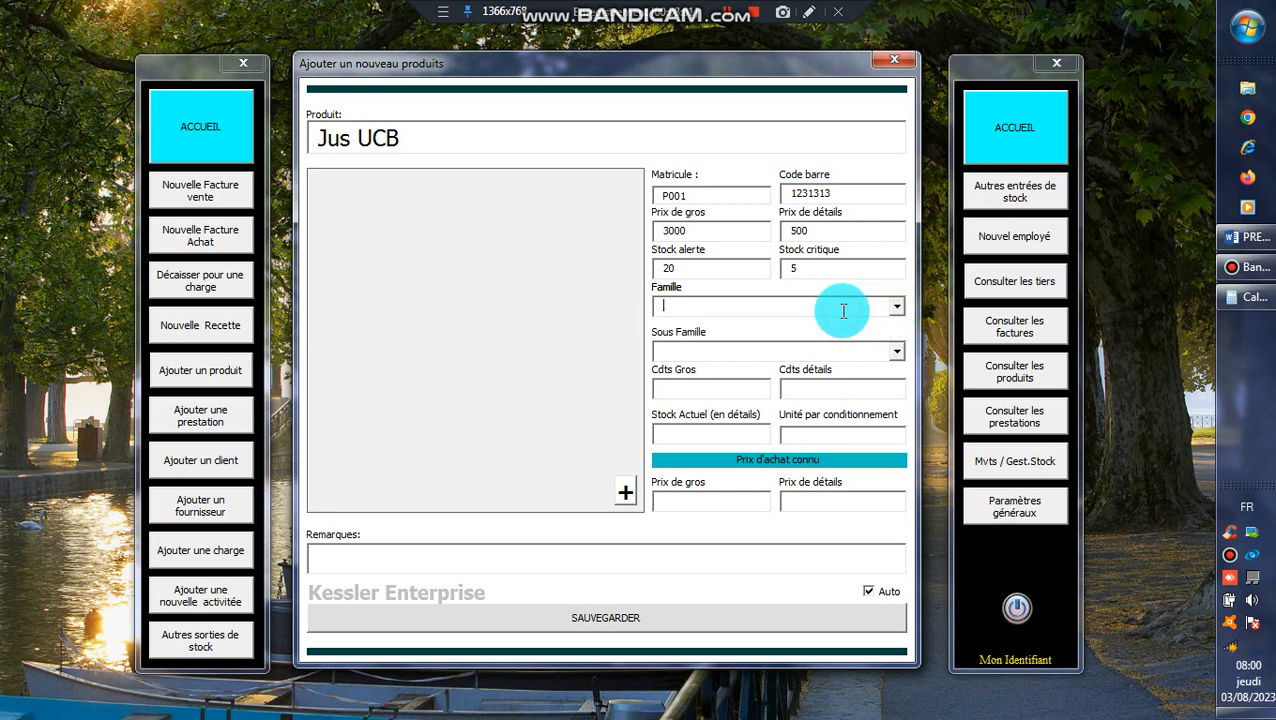
type("U")
type("JUS")
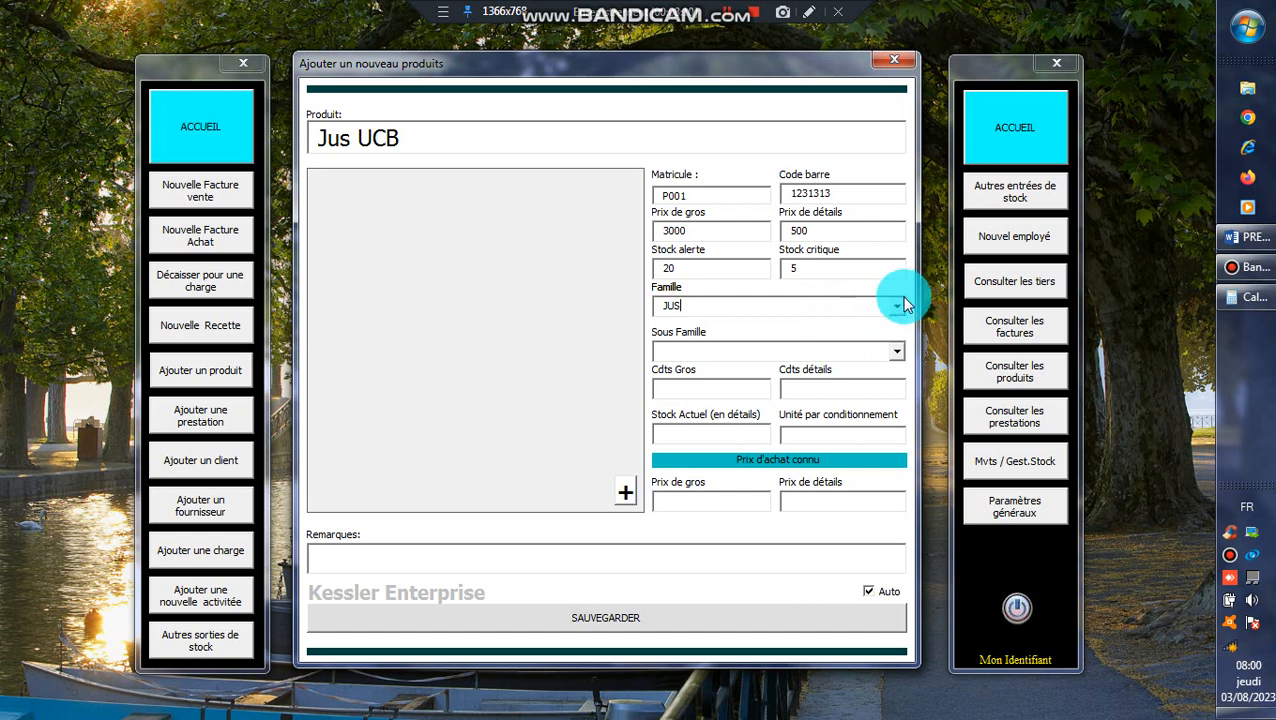
left_click(871, 352)
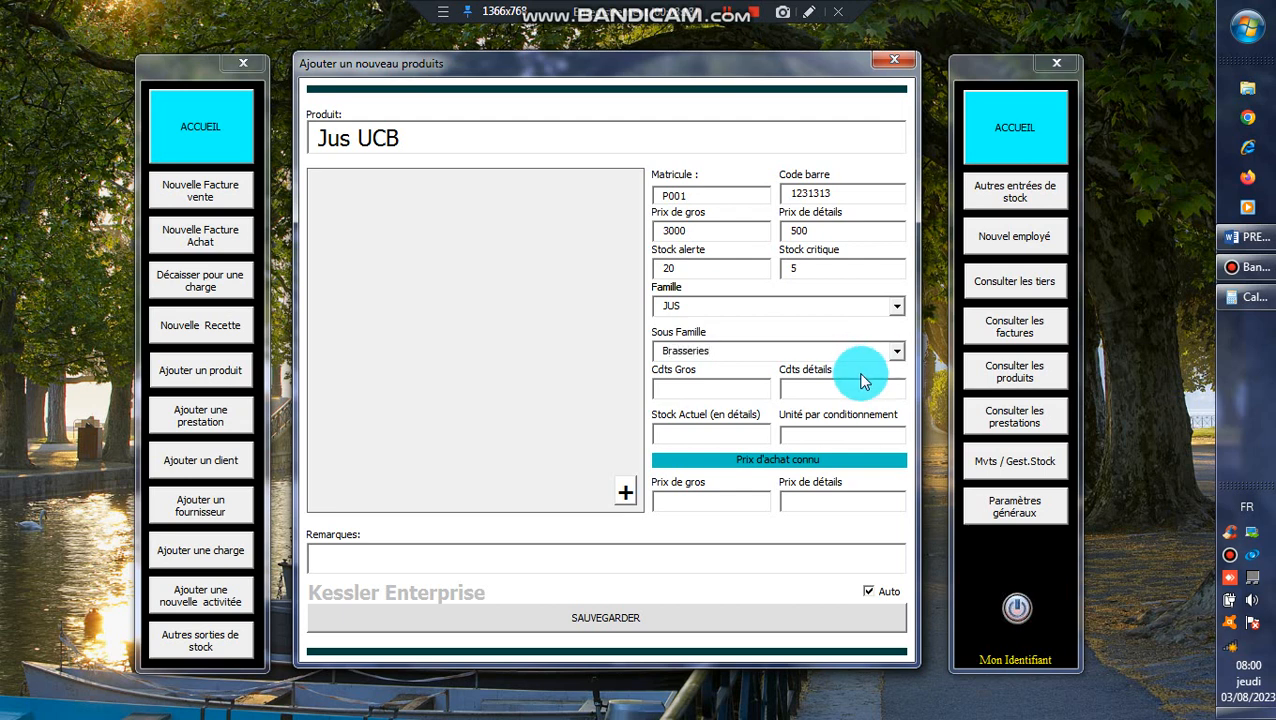
Set the wholesale packaging to "Casier(s)" and the retail packaging to "Bt(s)", with a current stock of 30 and 6 units per package.
left_click(735, 391)
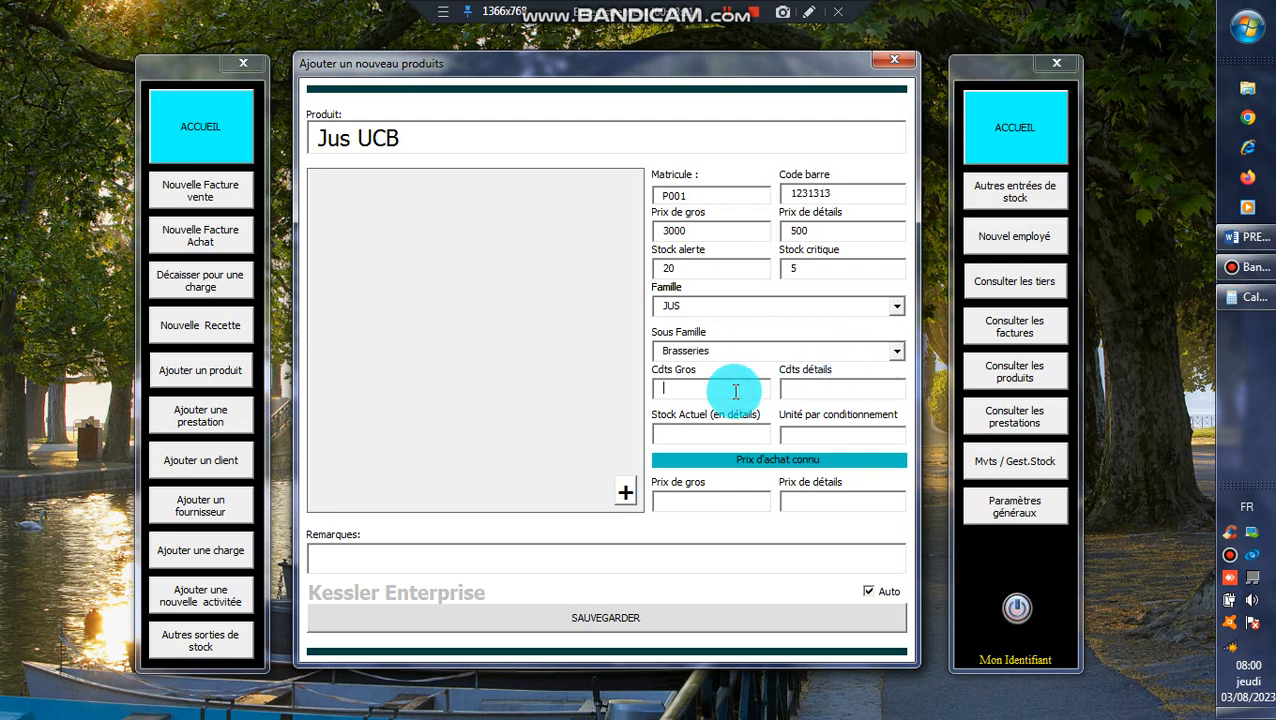
type("Casier(s")
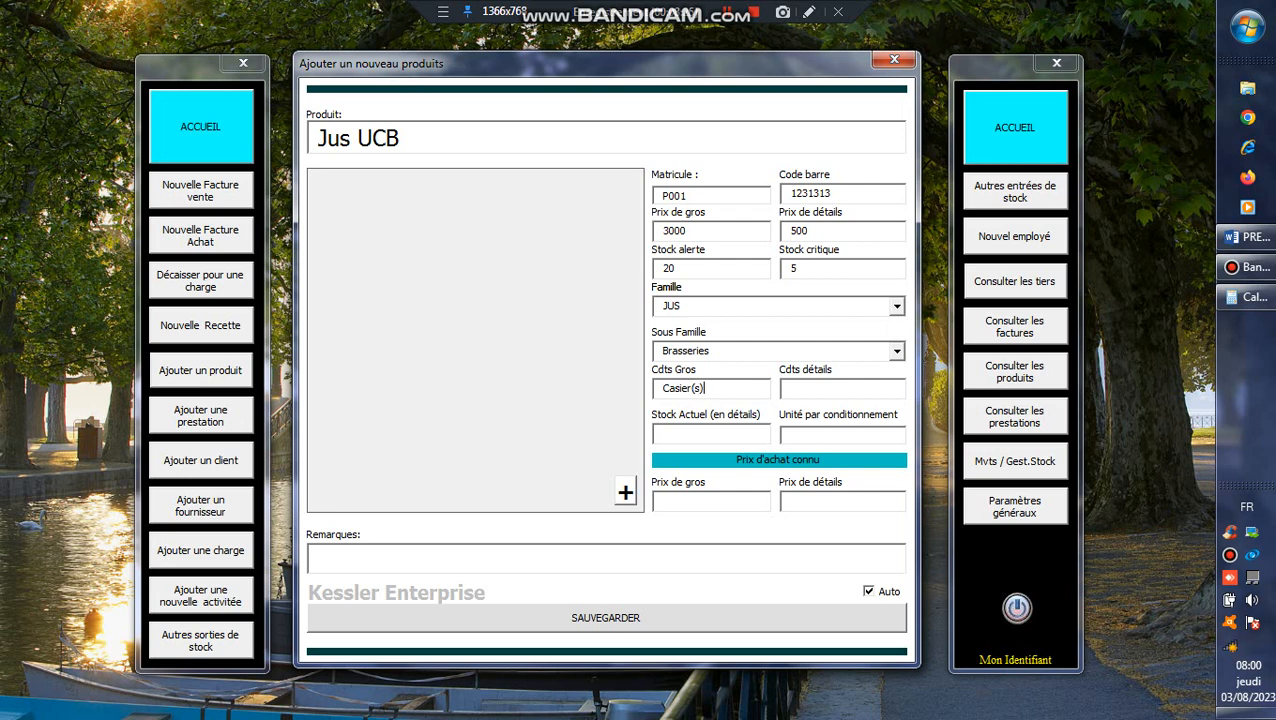
left_click(872, 382)
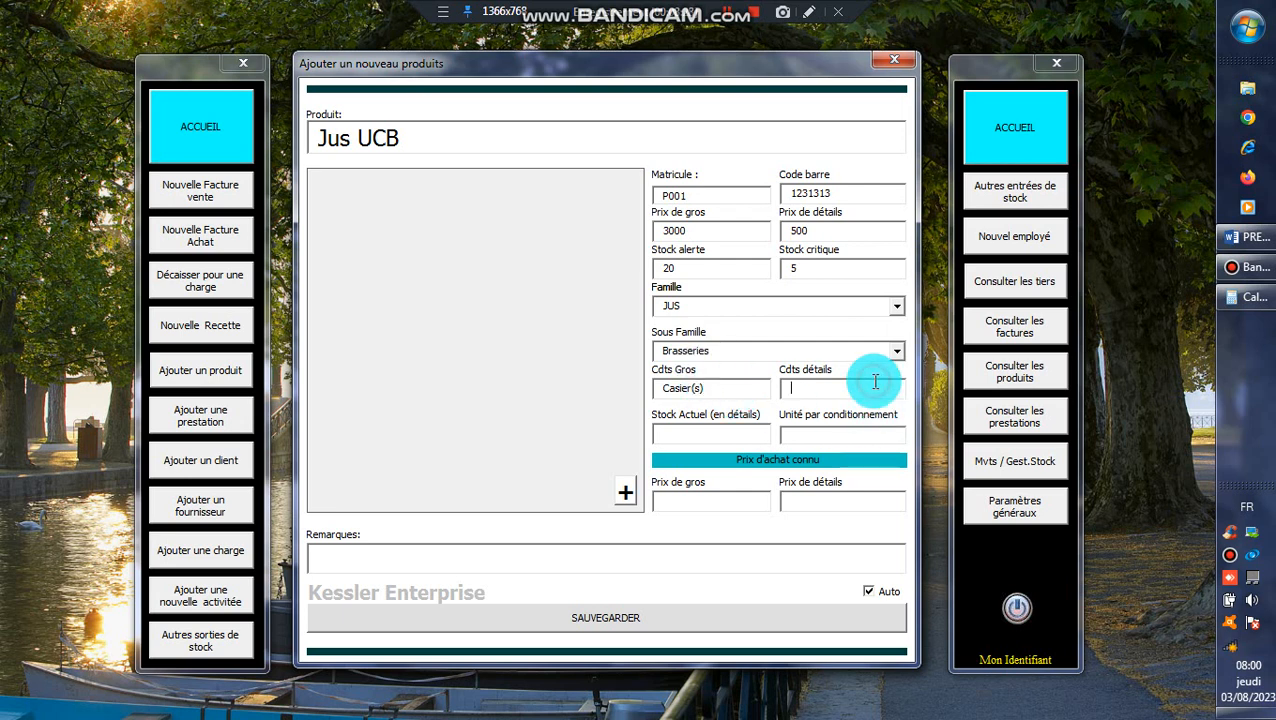
type("Bt")
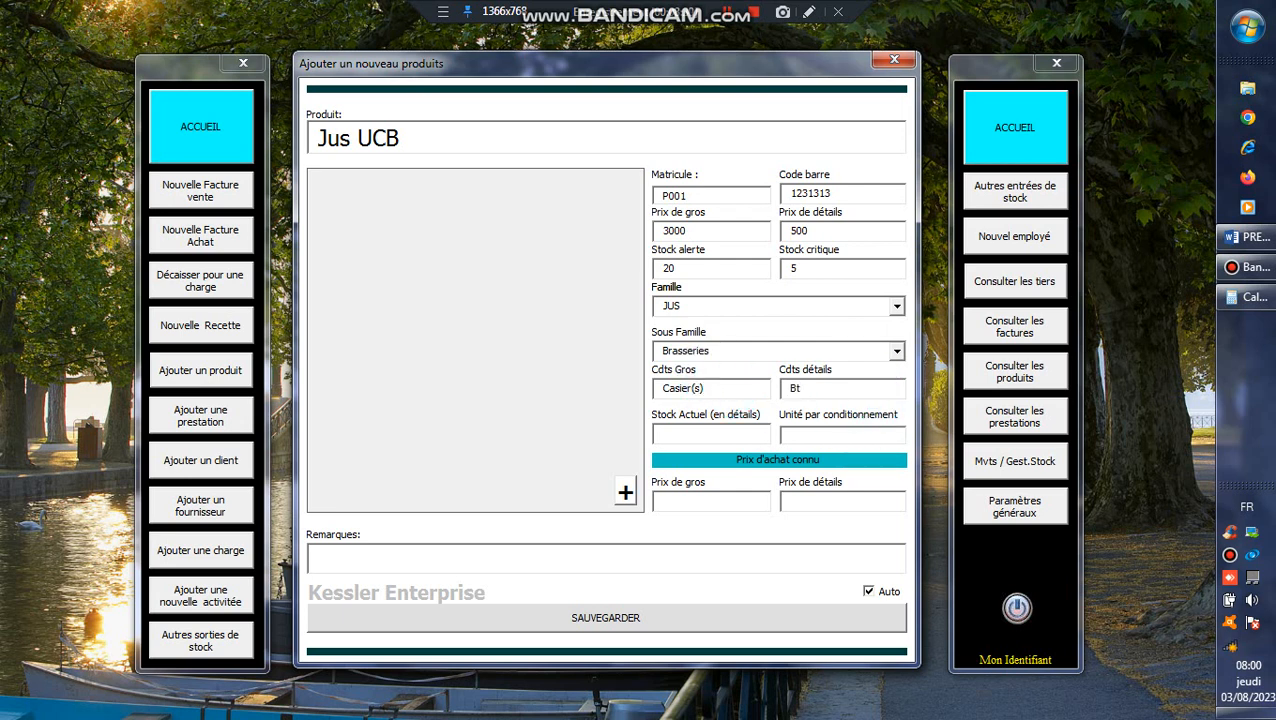
type("(s")
left_click(748, 437)
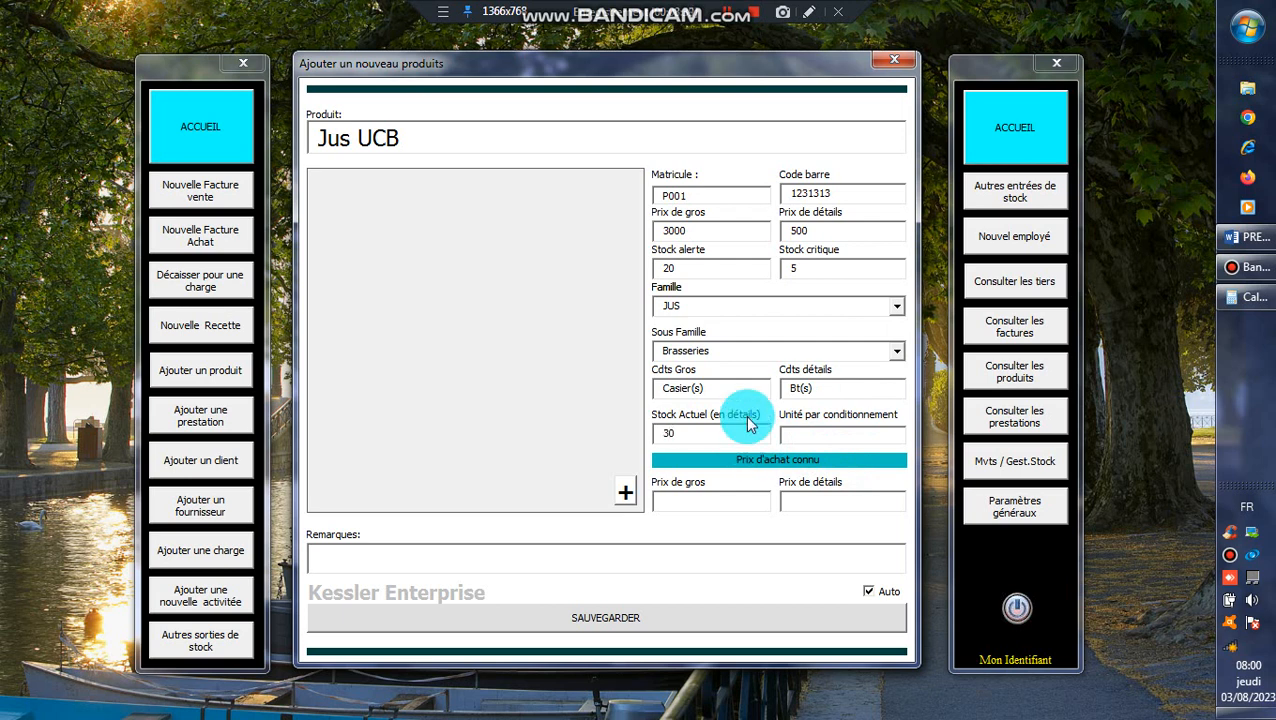
left_click(807, 435)
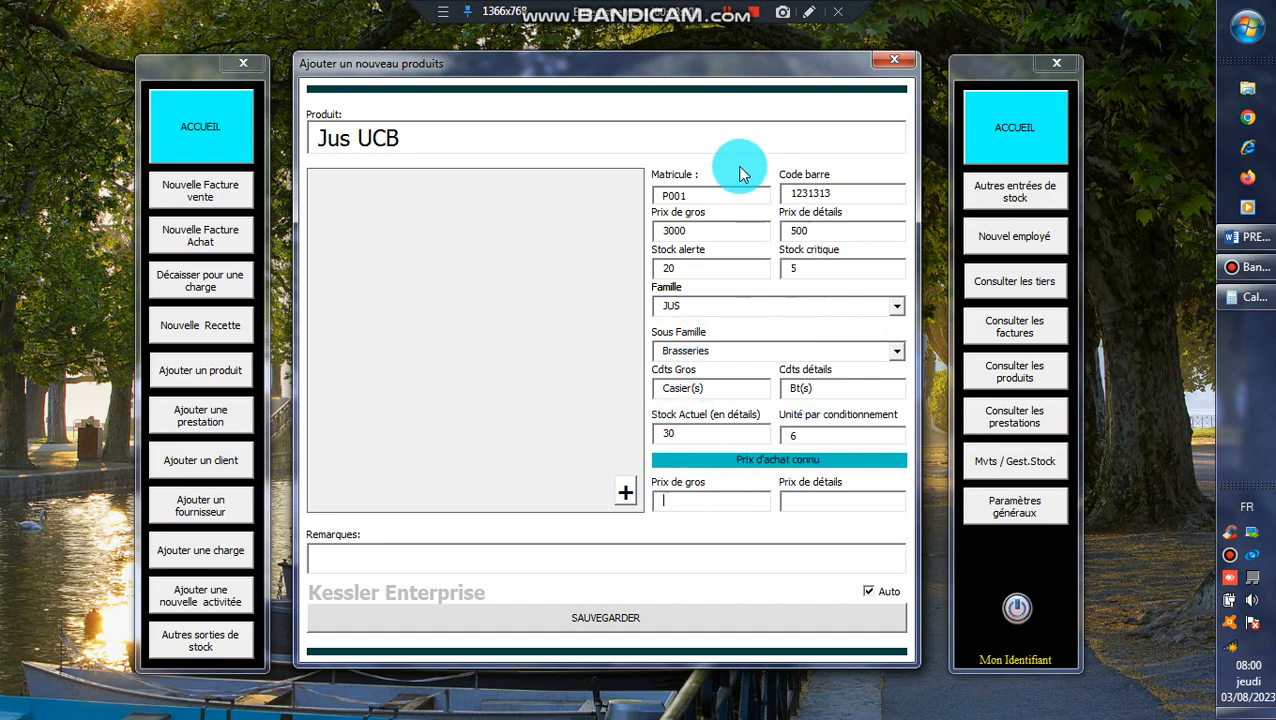
Set the product's known purchase price to 2400 wholesale and 400 retail.
left_click(715, 500)
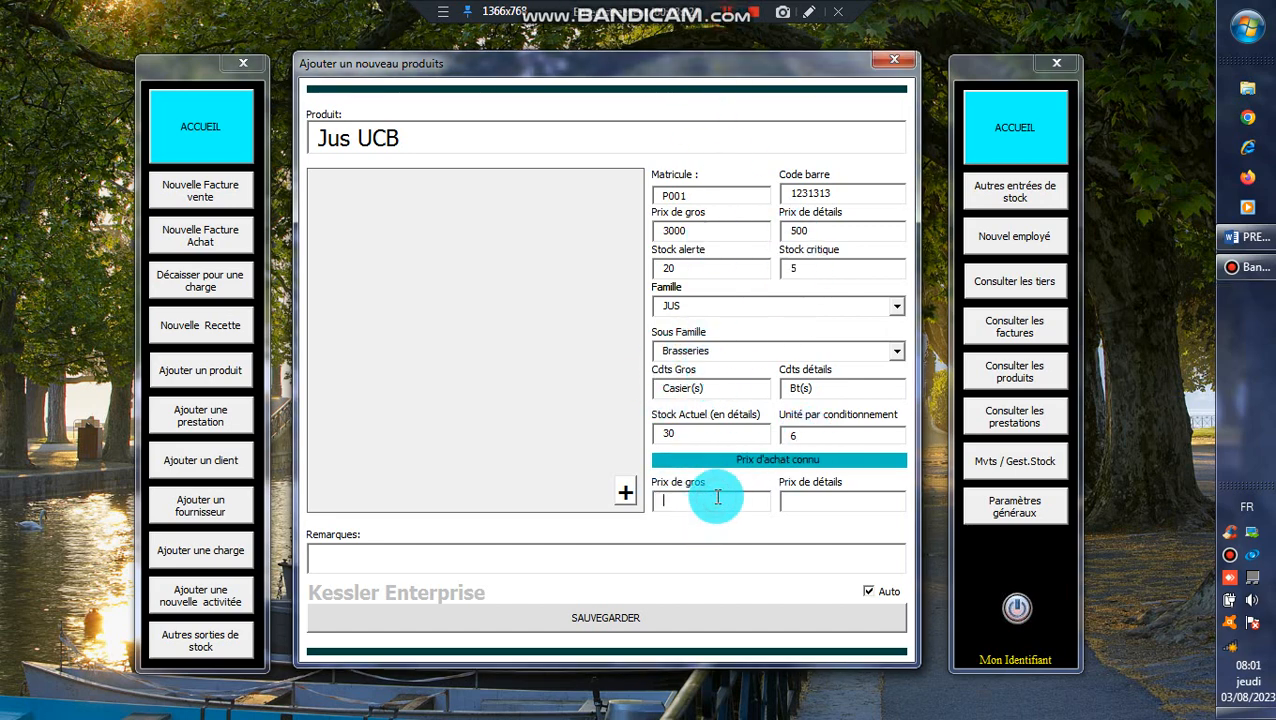
type("2400")
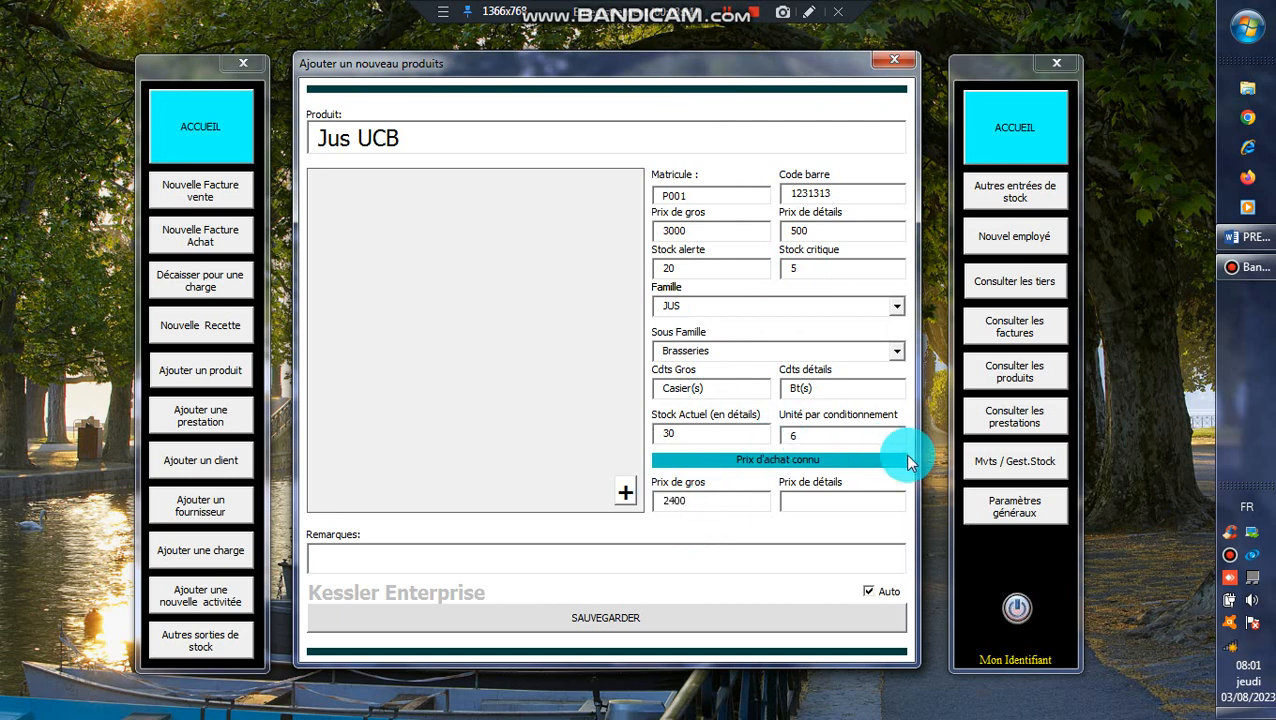
left_click(851, 504)
type("400")
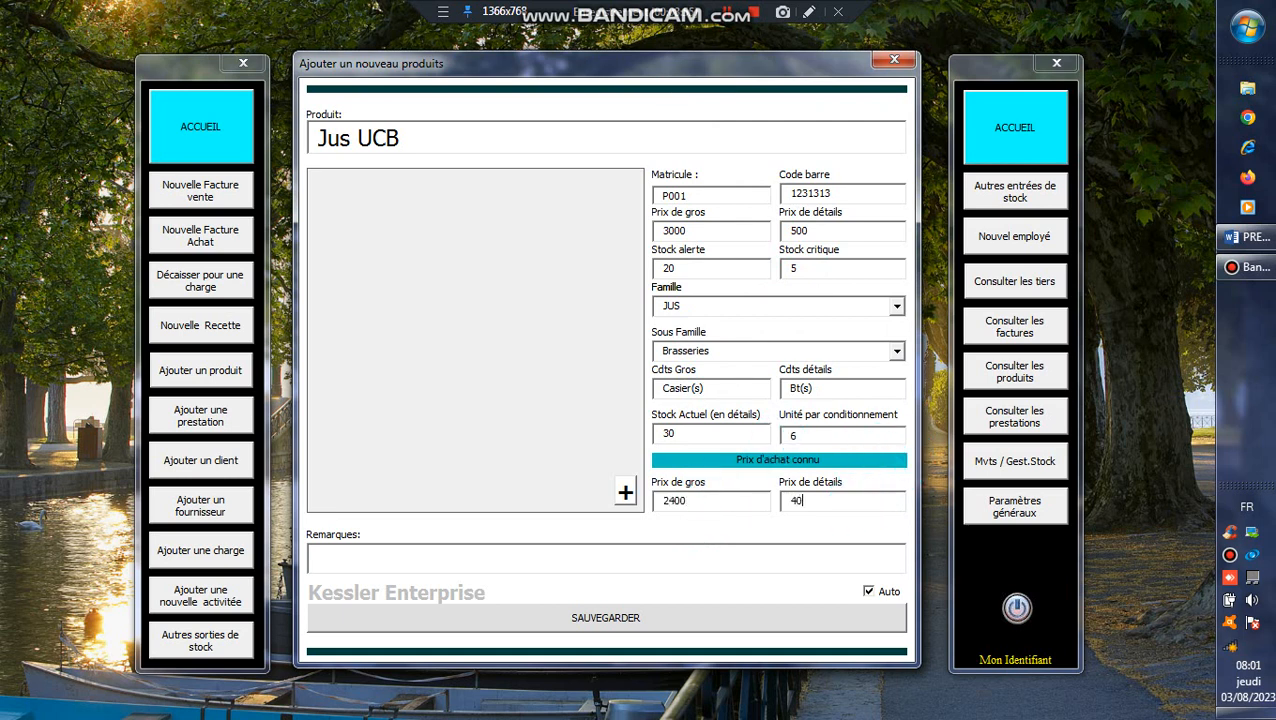
Start adding a product picture and browse from the desktop to the folder KESSLER > photo > ph.
left_click(624, 495)
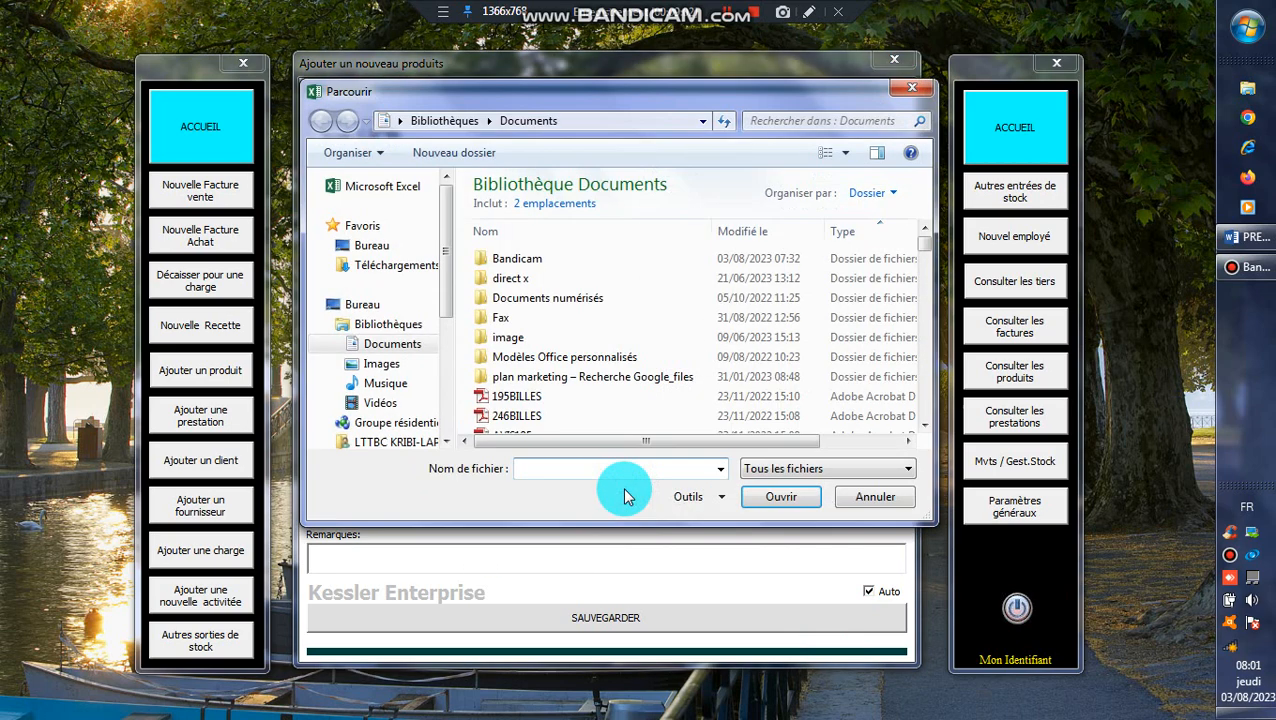
left_click(375, 322)
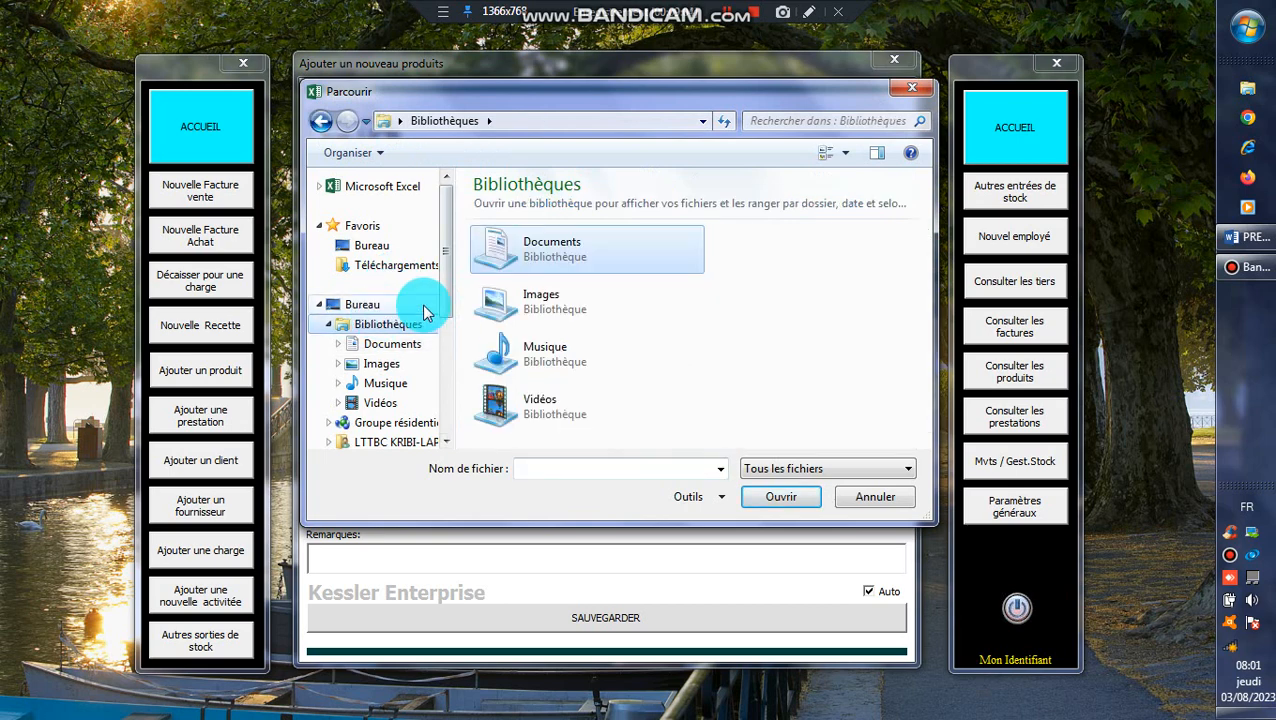
left_click(491, 346)
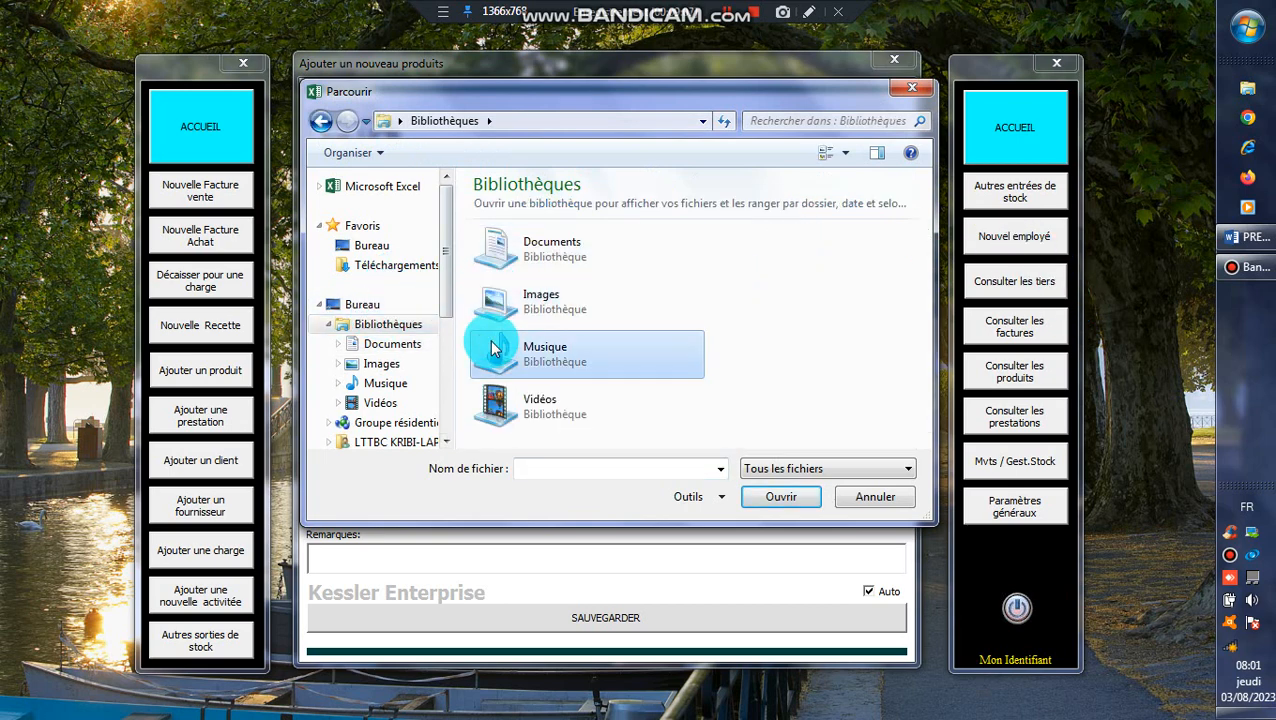
left_click(382, 311)
scroll(584, 300, "down", 3)
left_click(590, 212)
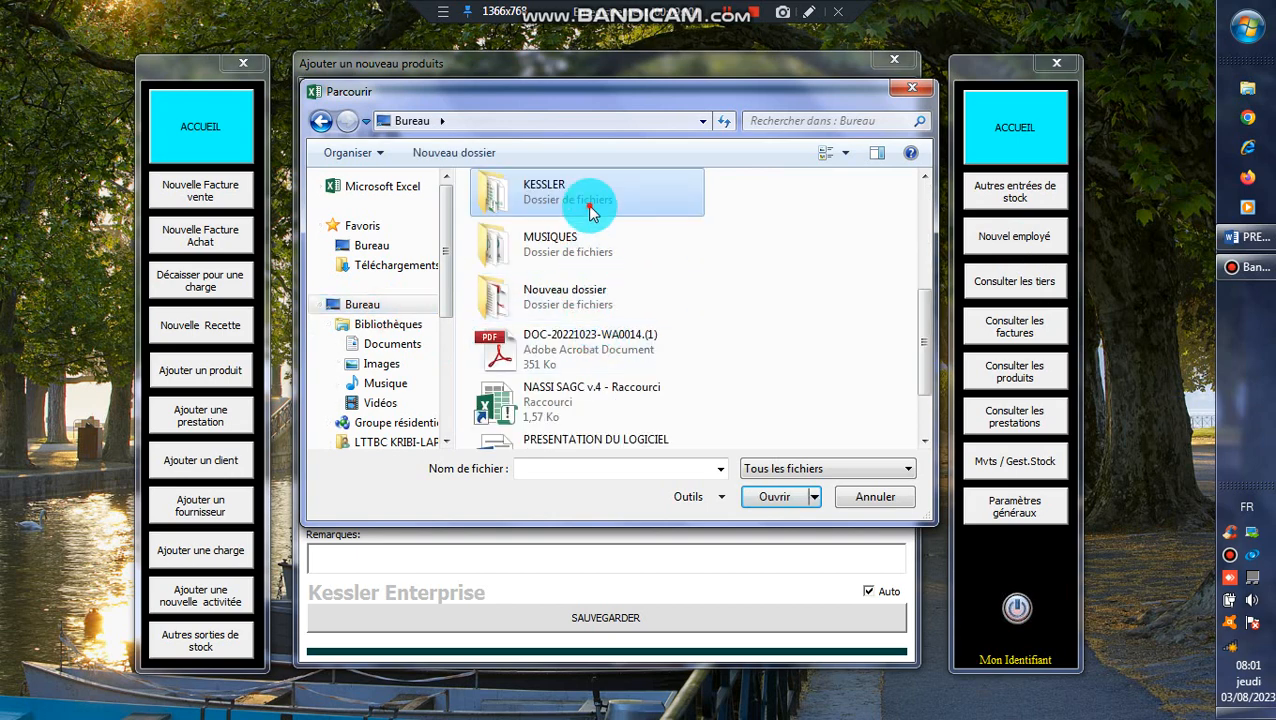
double_click(590, 212)
double_click(503, 250)
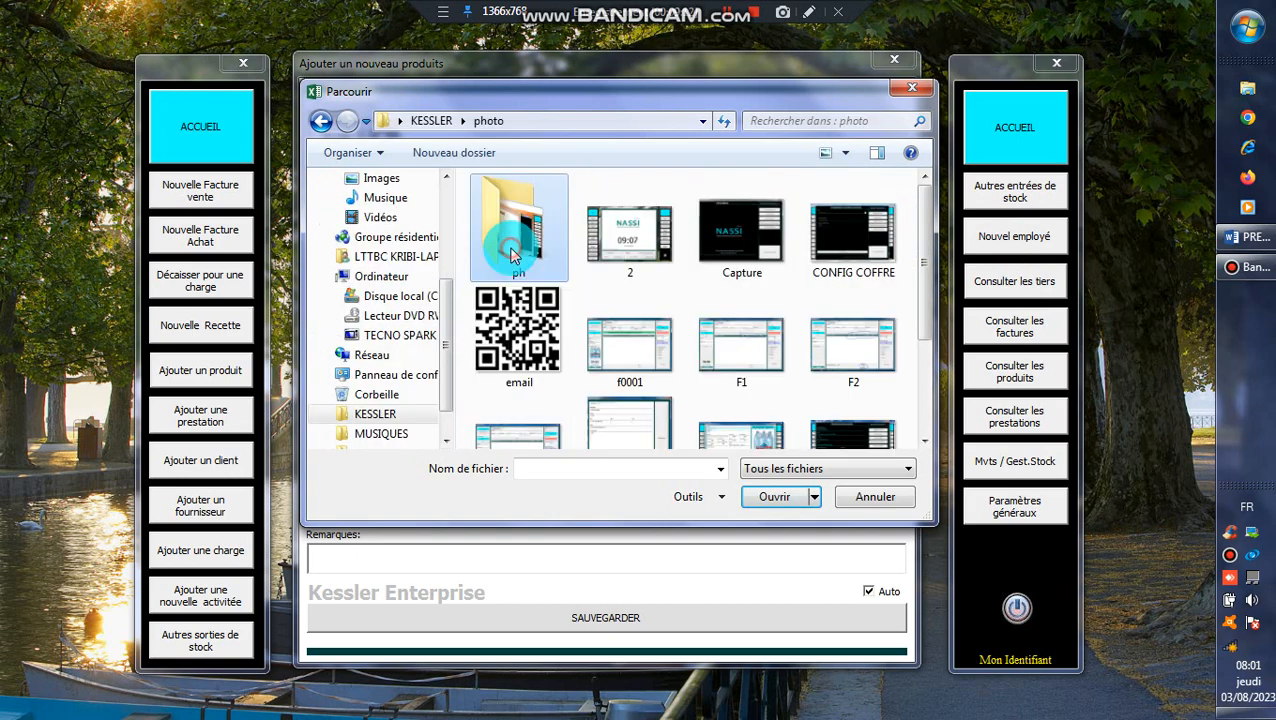
double_click(510, 252)
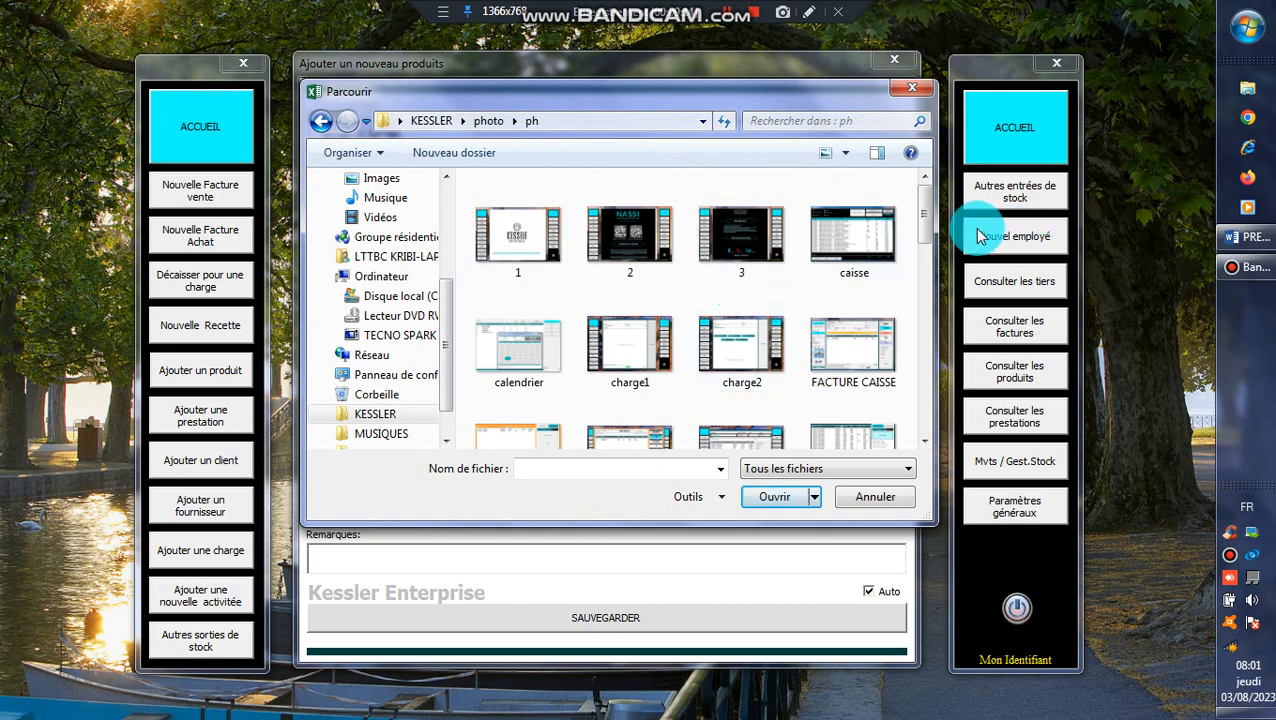
Choose the image "piece de caisse" as the product's picture.
left_click_drag(922, 213, 924, 345)
left_click(745, 315)
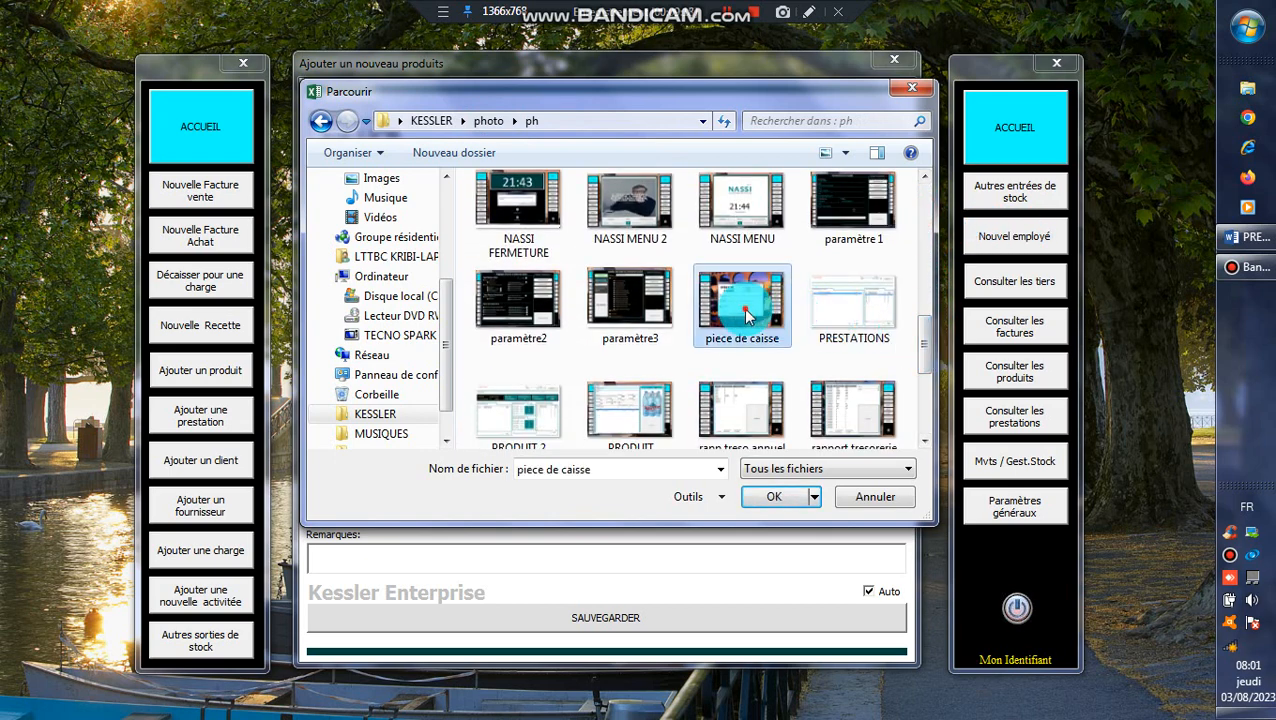
double_click(745, 315)
left_click(714, 421)
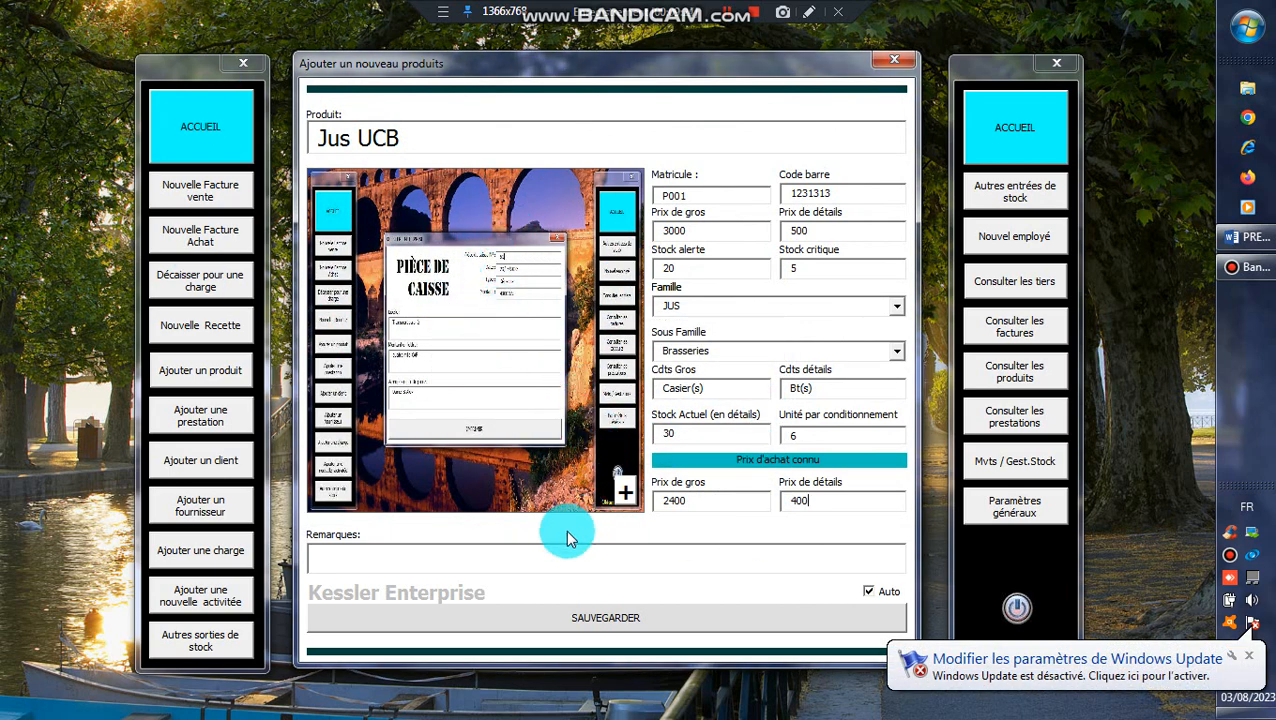
Save the product "Jus UCB" and close the new product form.
left_click(619, 624)
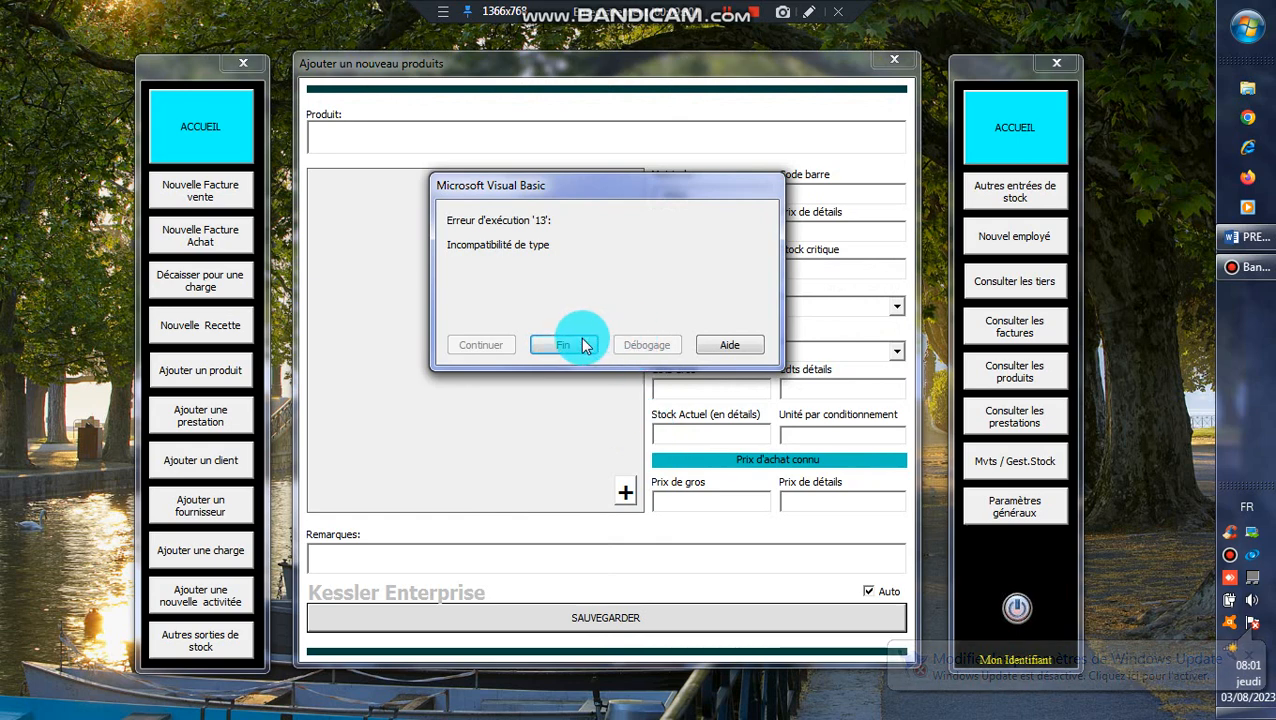
left_click(726, 20)
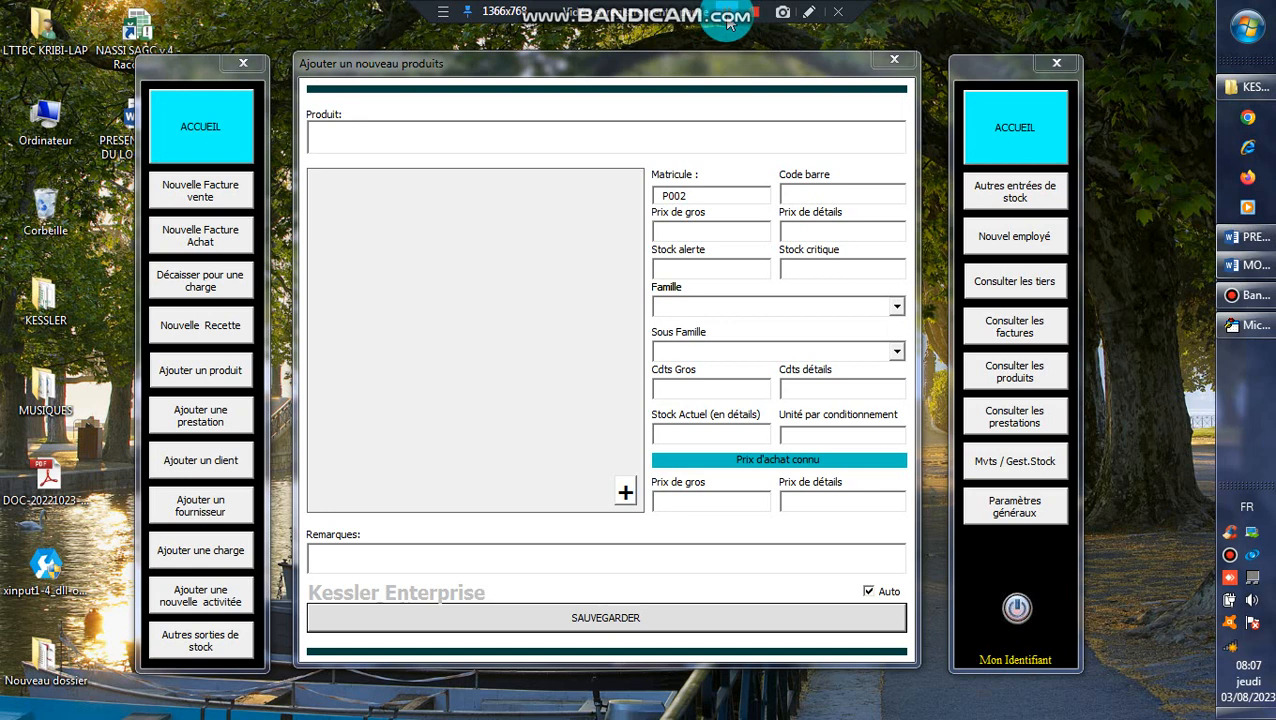
left_click(901, 62)
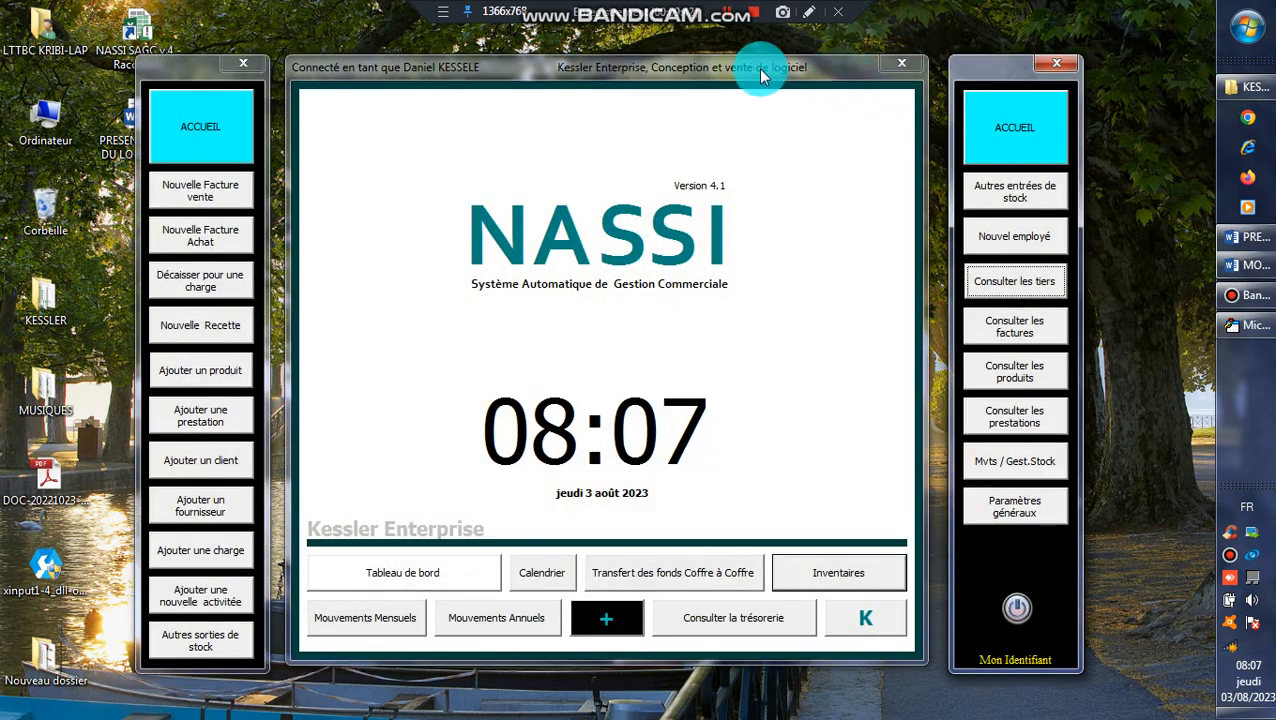
Open the product consultation list, display the record of "Jus UCB" to check its details, and close the list.
left_click(1015, 372)
left_click(594, 134)
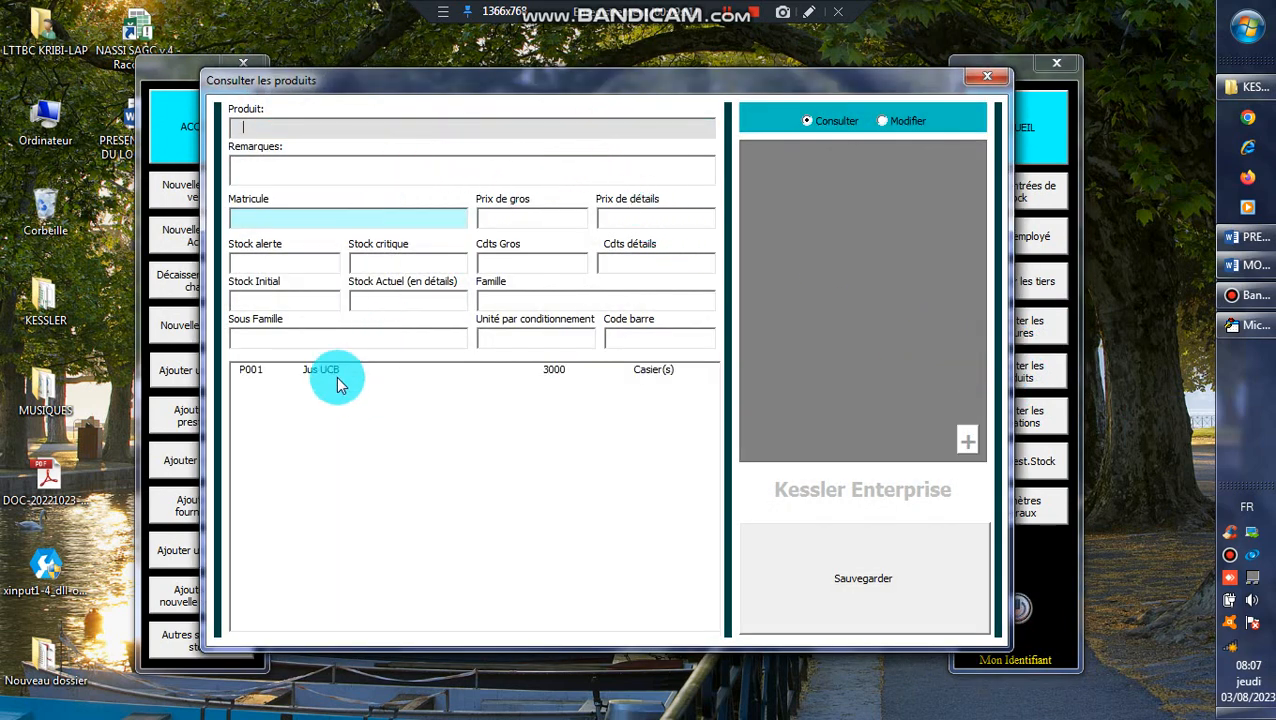
left_click(330, 373)
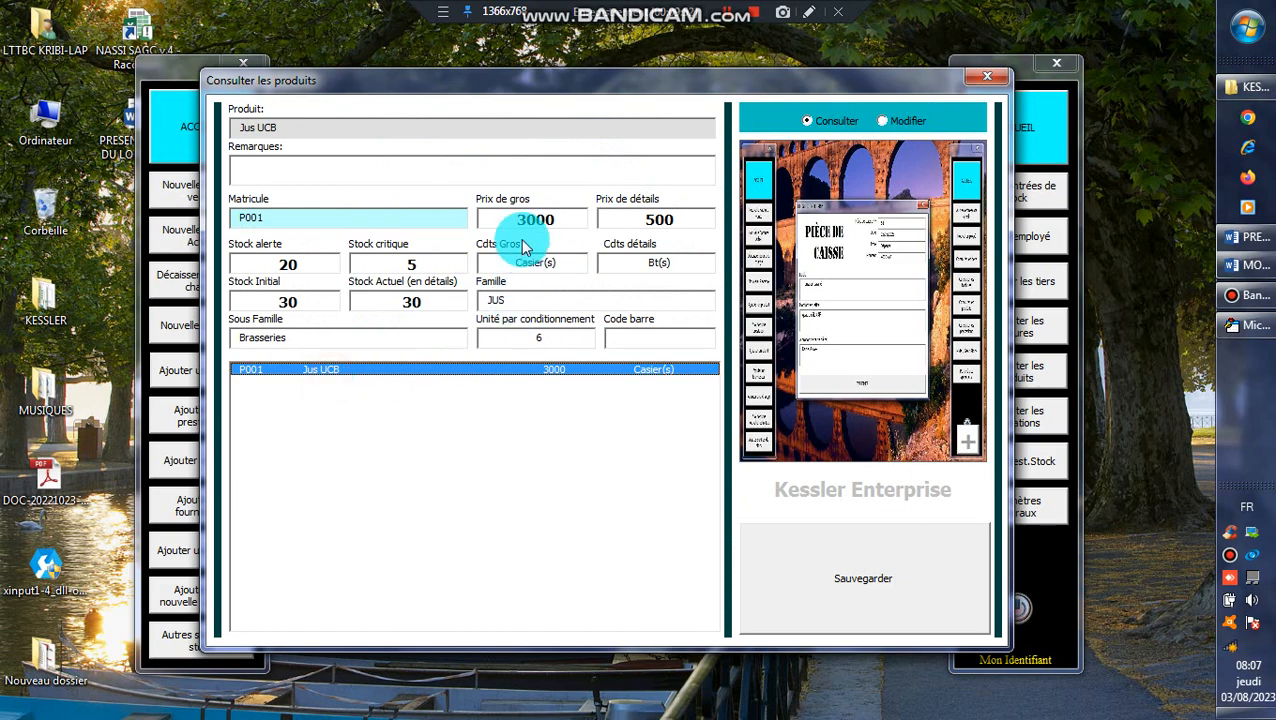
left_click(976, 80)
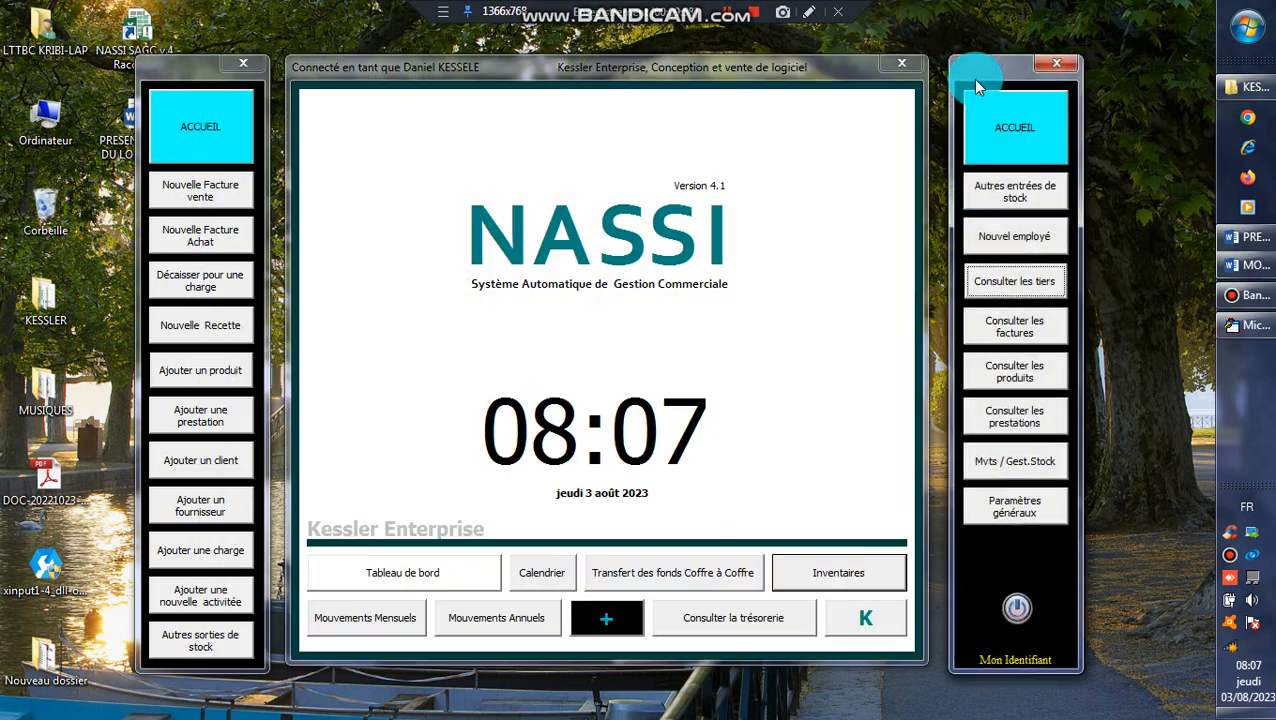